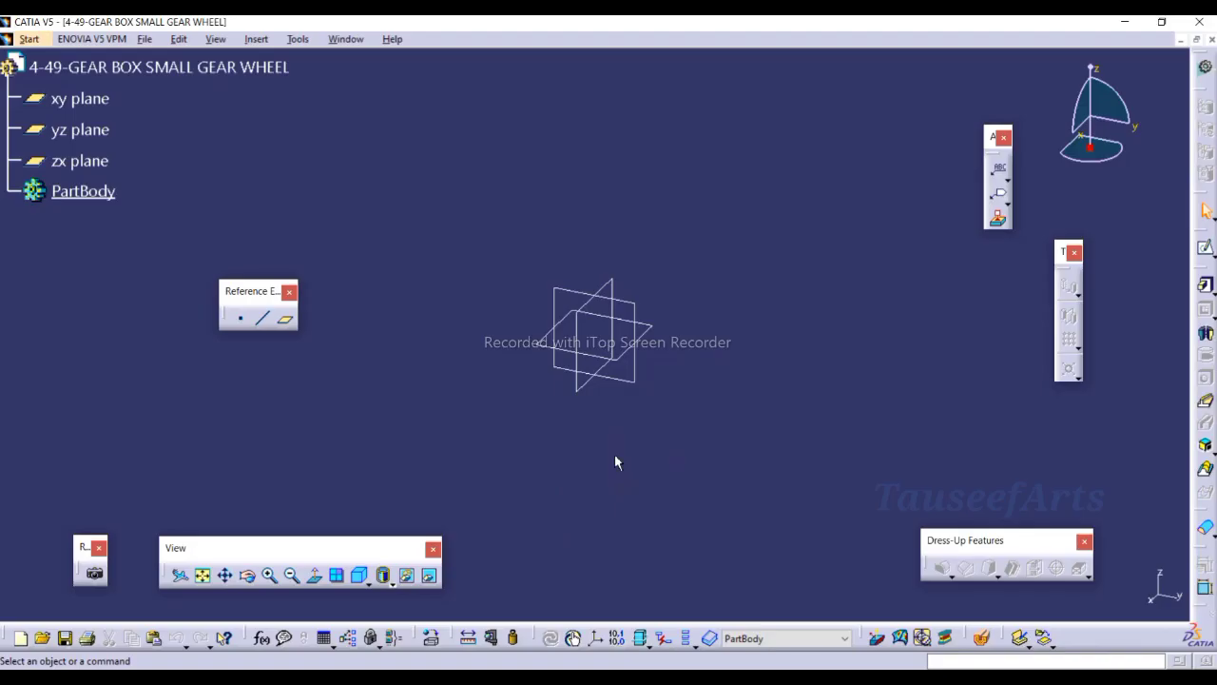
- Start a sketch on the yz plane of the 4-49-GEAR BOX SMALL GEAR WHEEL part
left_click(632, 309)
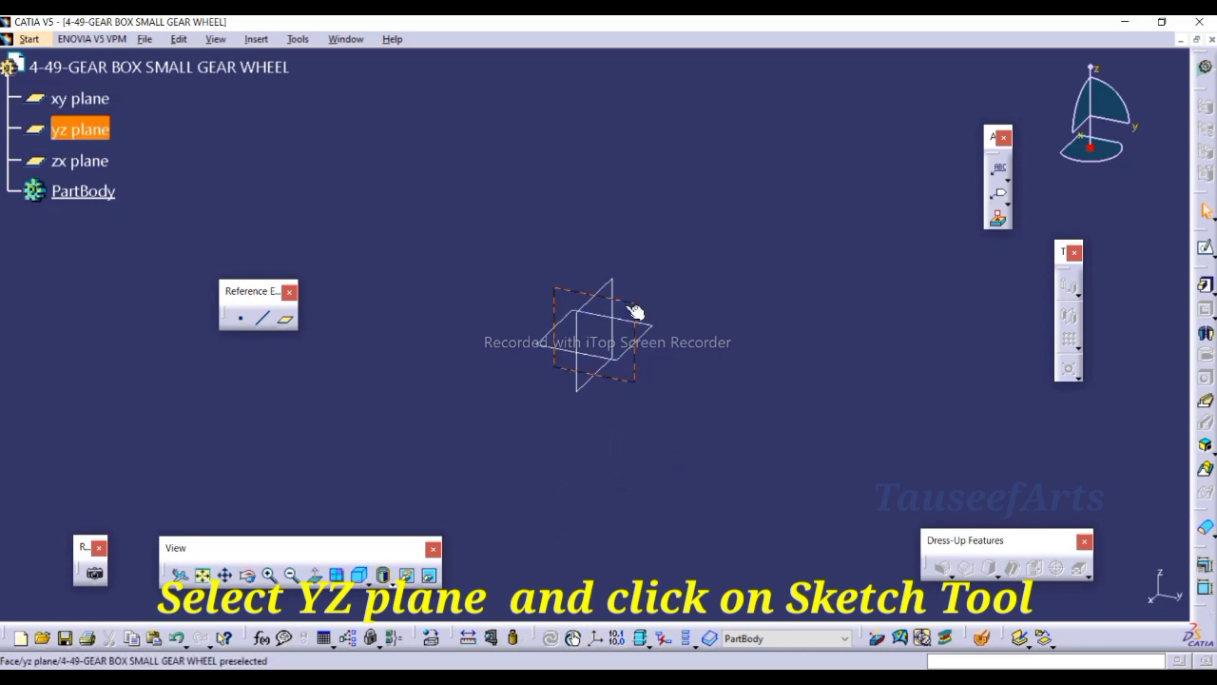
left_click(1206, 249)
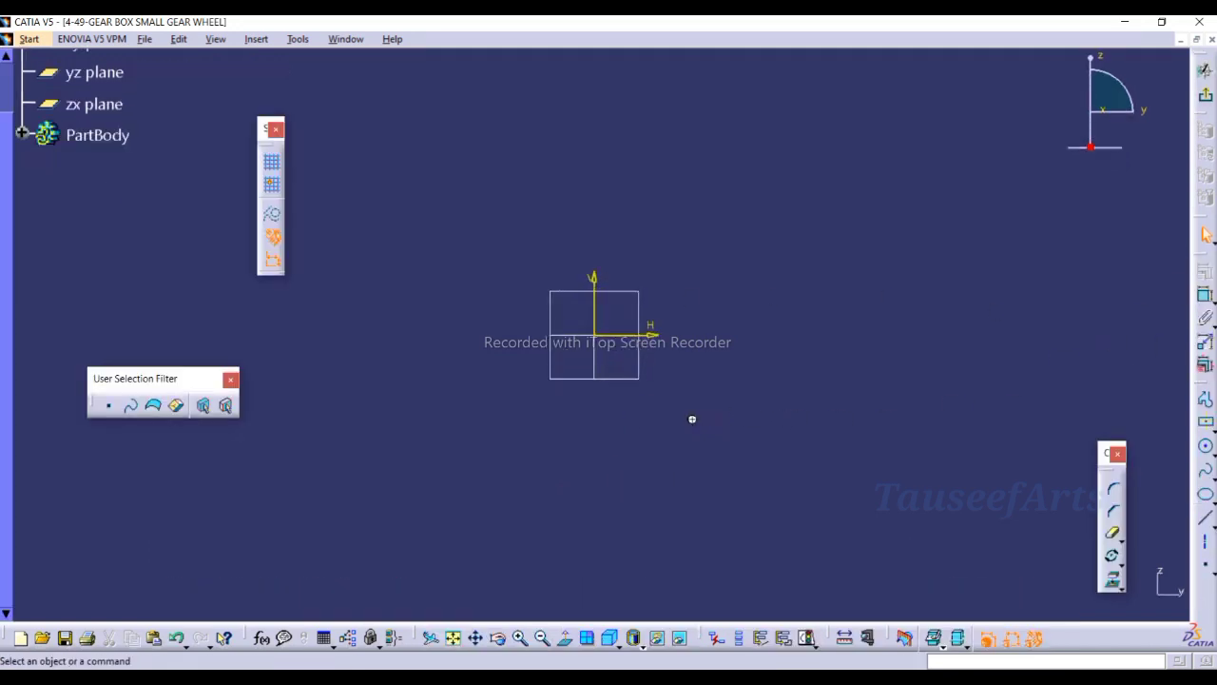
- Draw the addendum circle at the origin, 61 mm diameter (radius 61/2)
left_click(452, 638)
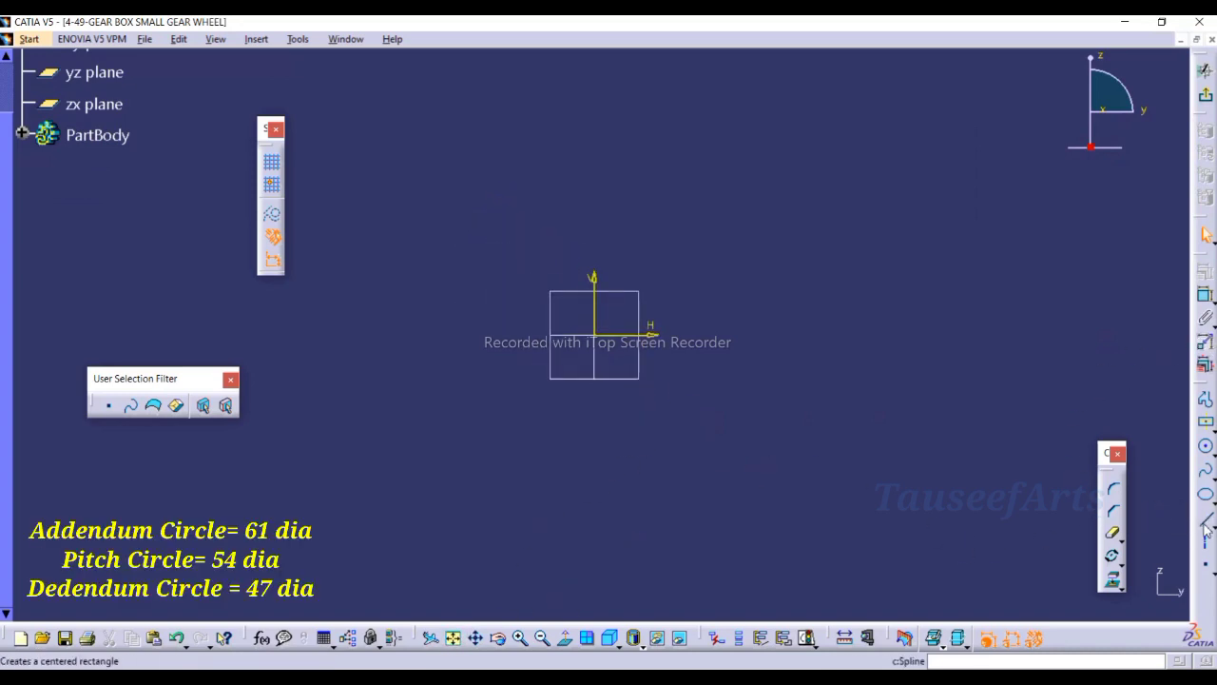
left_click(1206, 445)
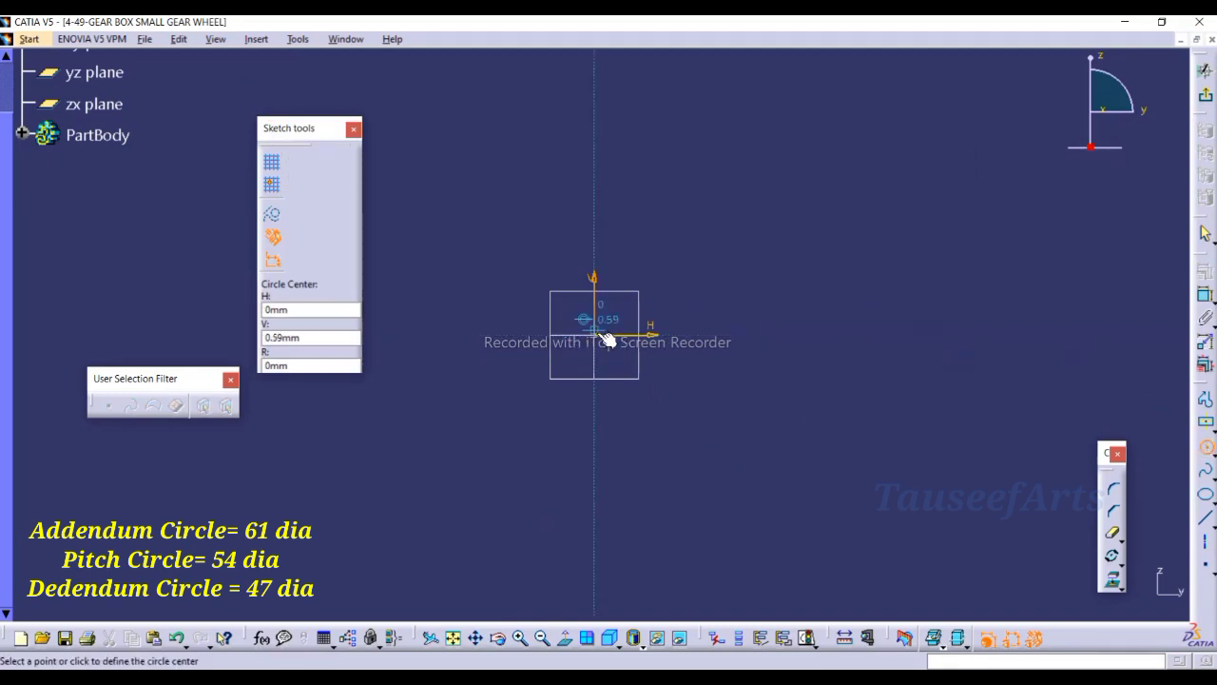
left_click(595, 335)
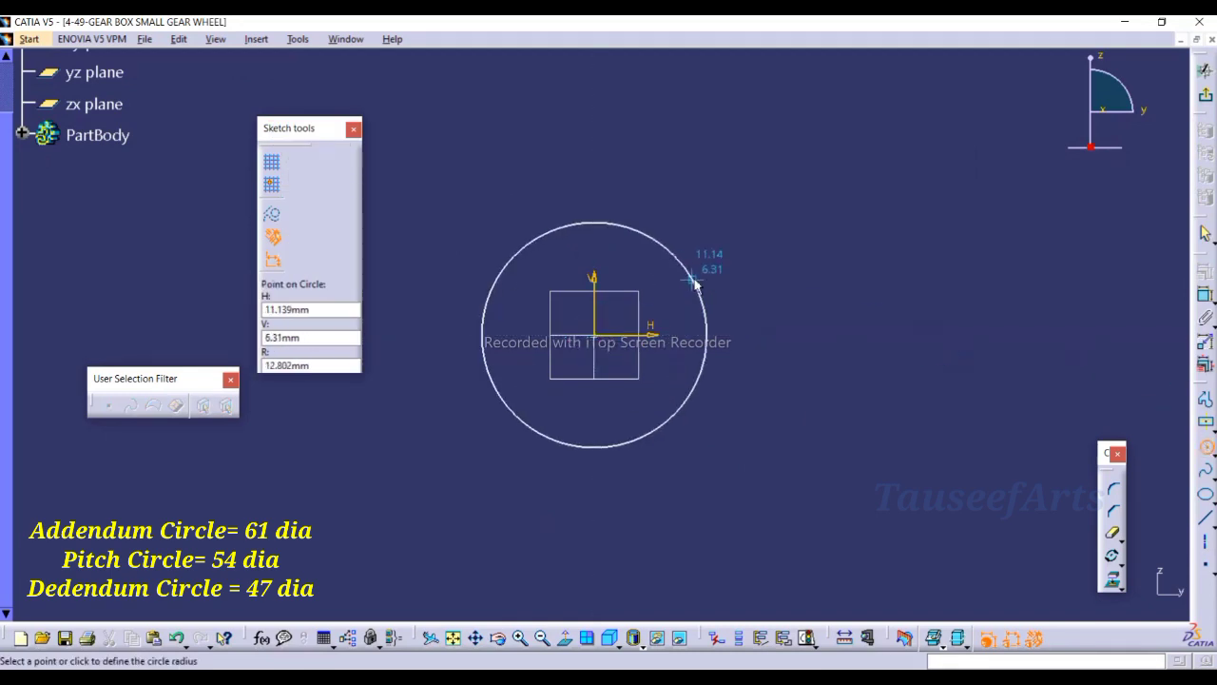
key("Tab")
key("Tab")
type("61")
key("Return")
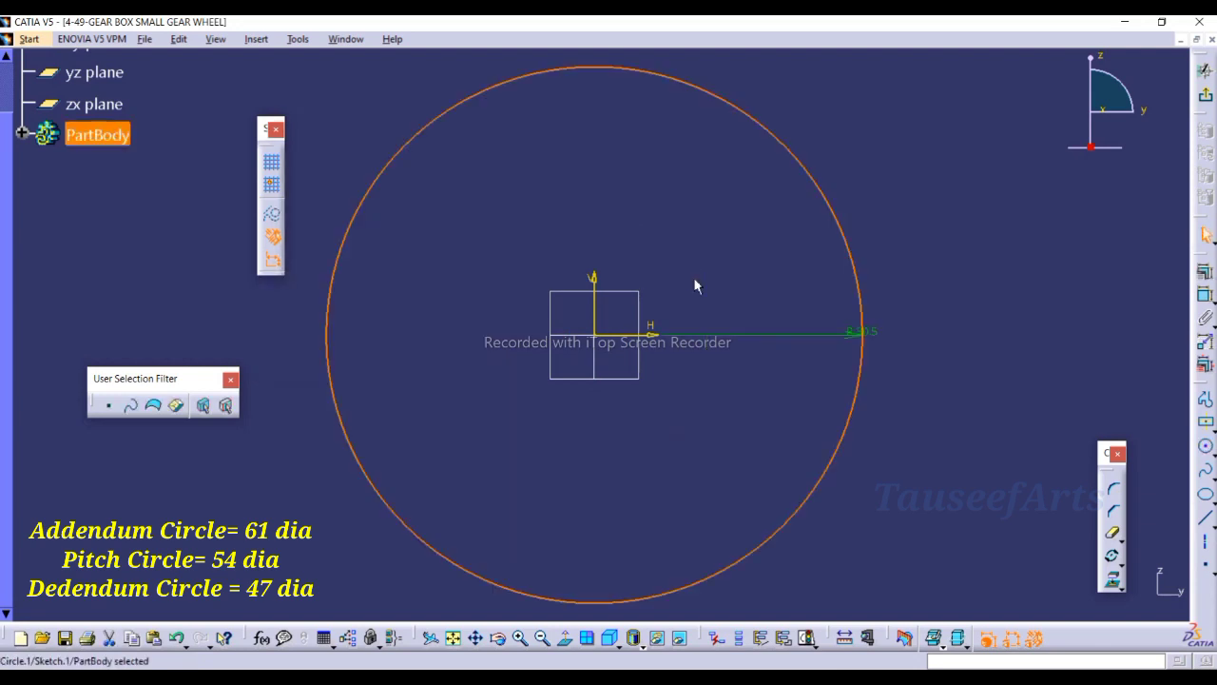
middle_click_drag(921, 390, 927, 418, "ctrl")
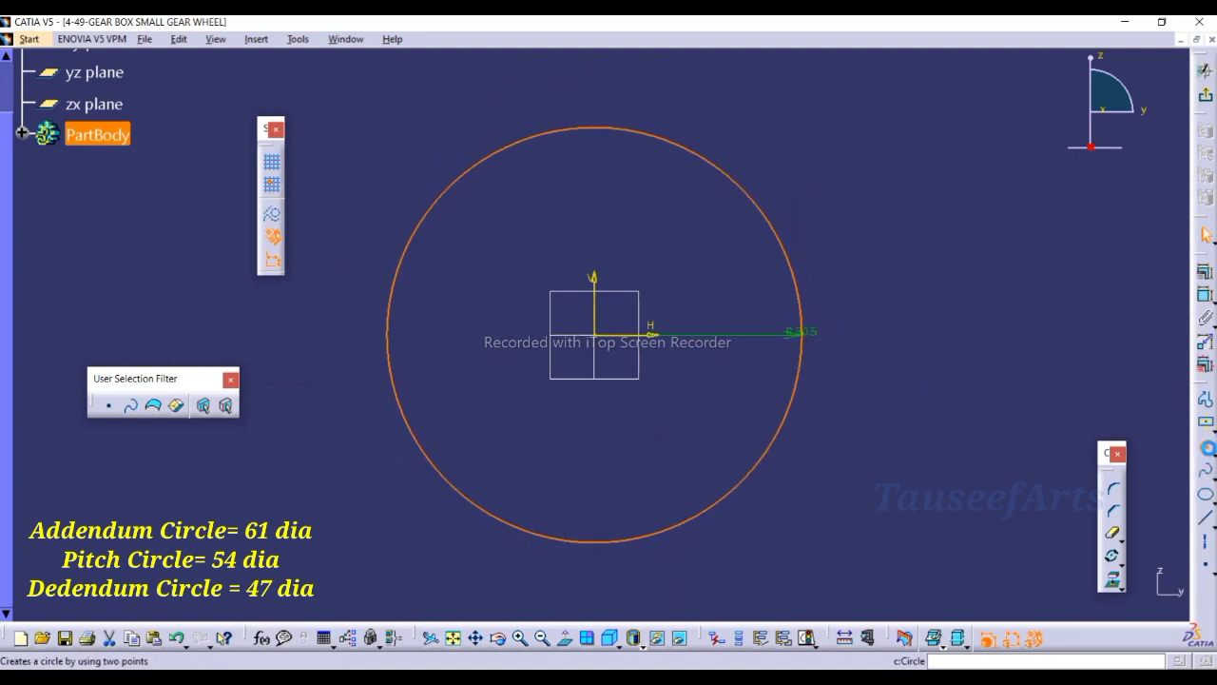
- Draw the pitch circle at the origin with radius 54/2 (27 mm)
left_click(1206, 446)
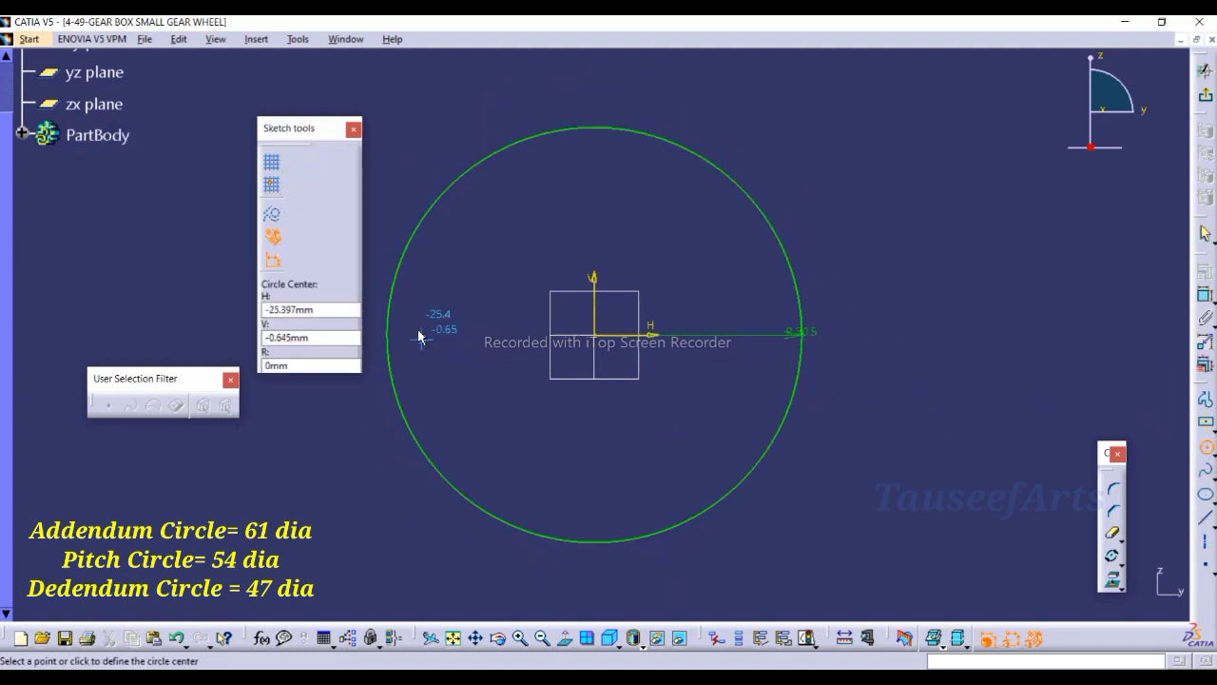
left_click(603, 340)
type("54/2")
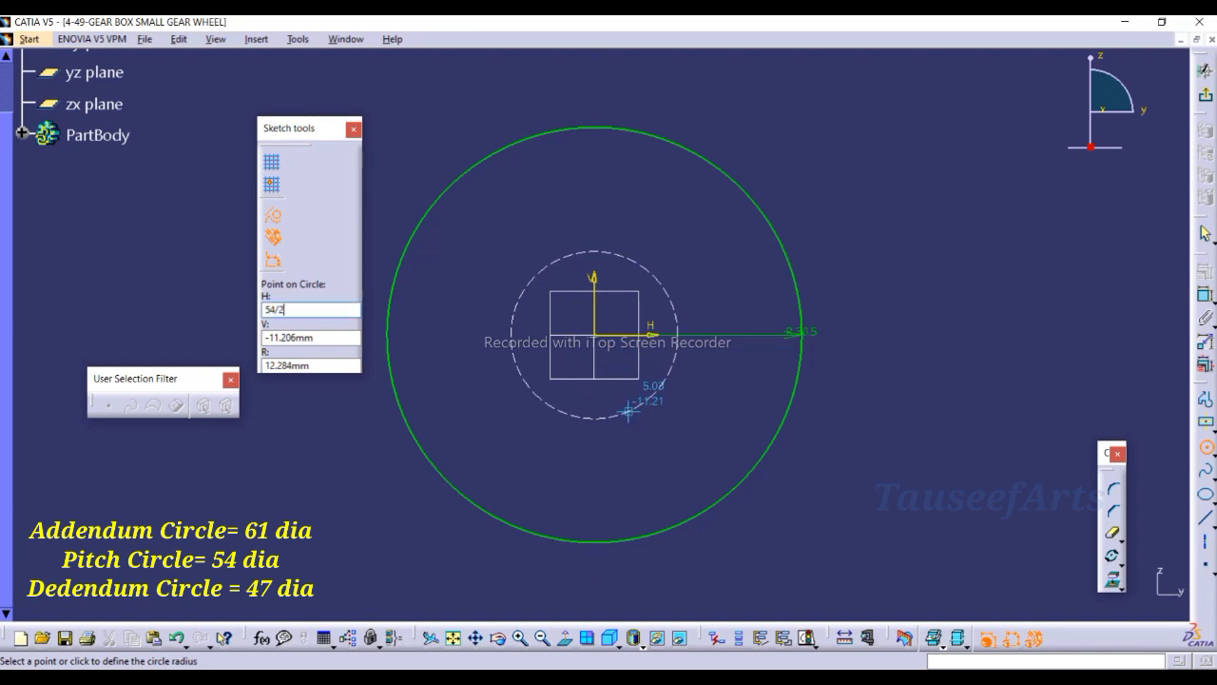
key("Return")
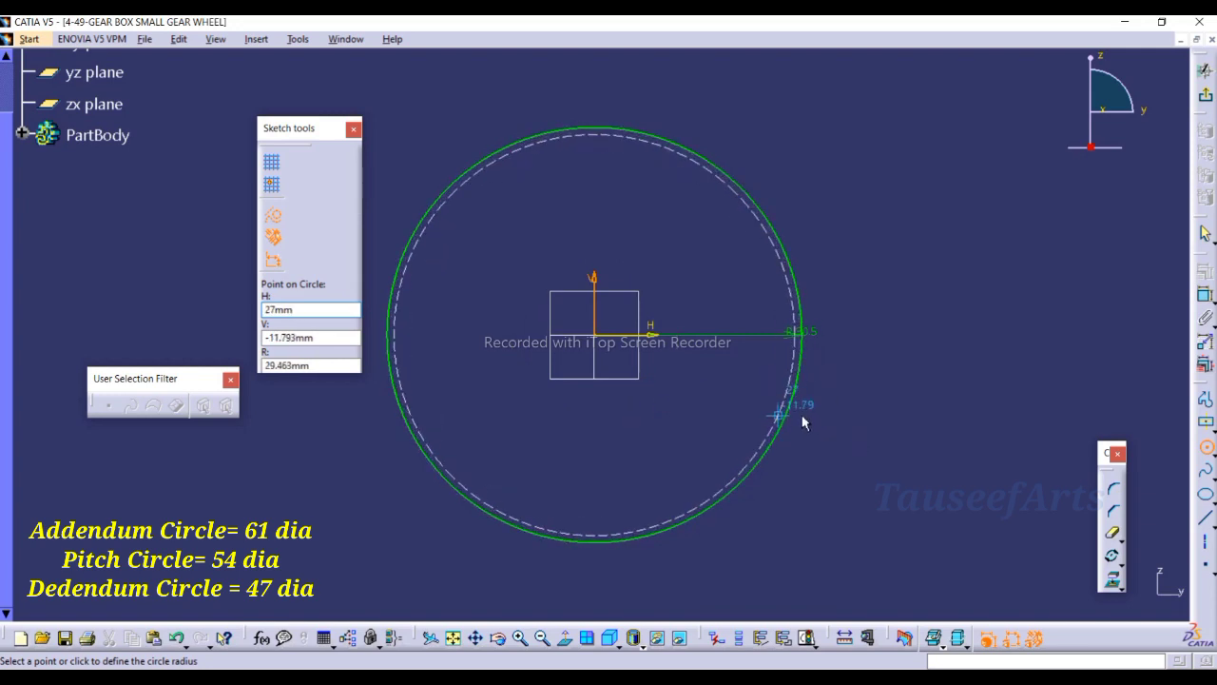
key("Tab")
key("Tab")
type("5")
type("2")
key("Return")
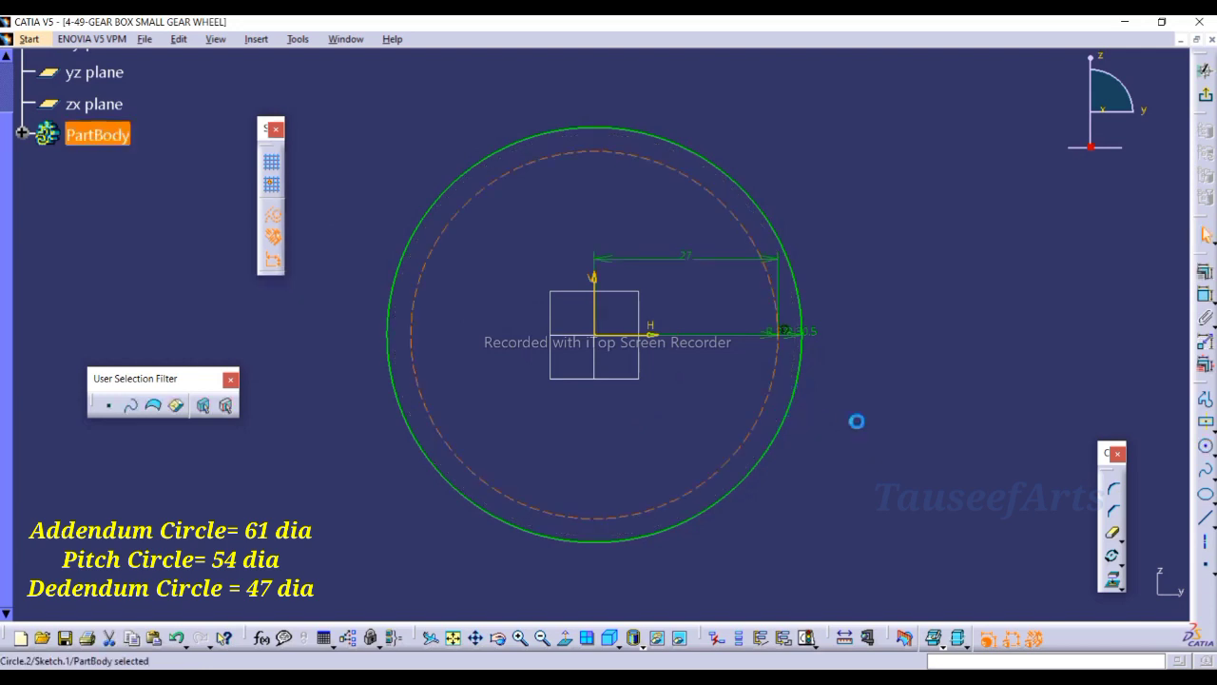
left_click(855, 423)
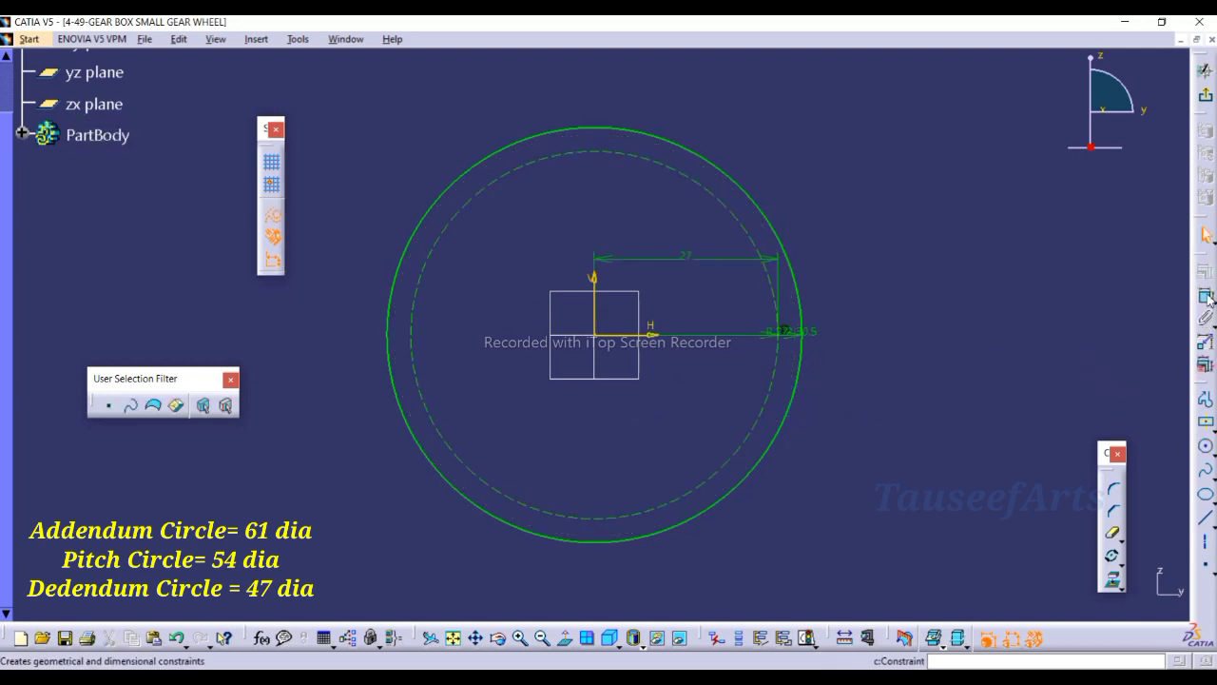
- Draw a circle at the origin with radius 47/2 (23.5 mm) as the dedendum circle
left_click(1206, 450)
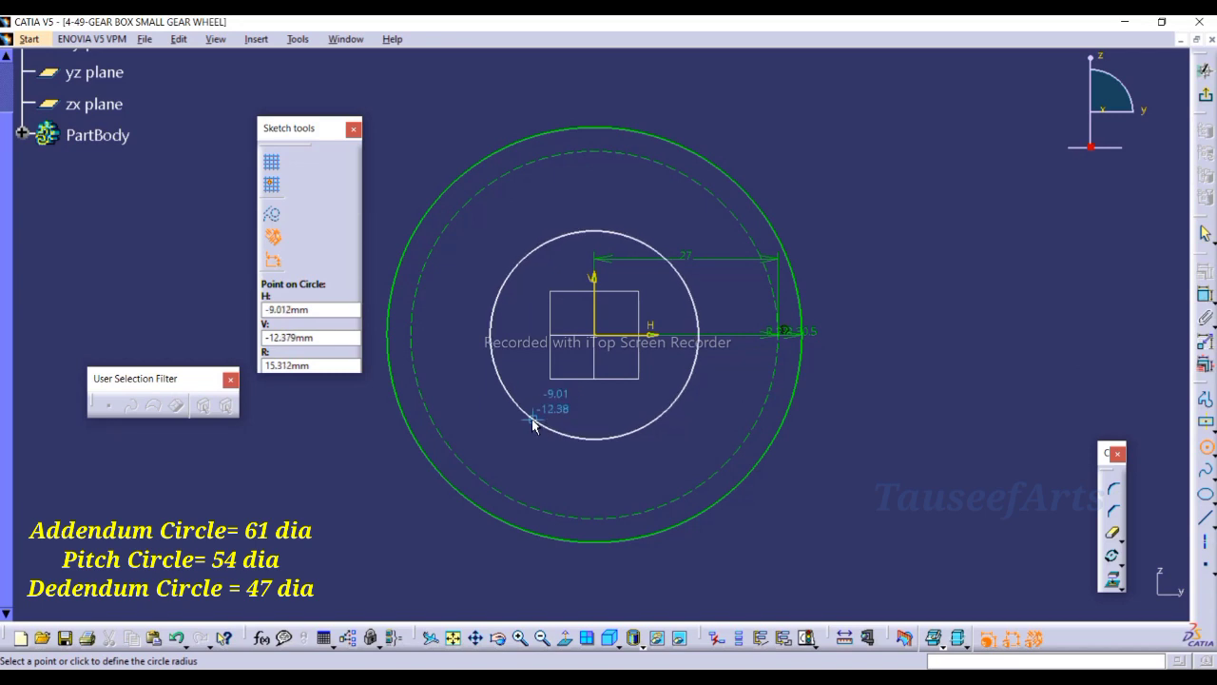
key("Tab")
key("Tab")
type("47/")
key("Return")
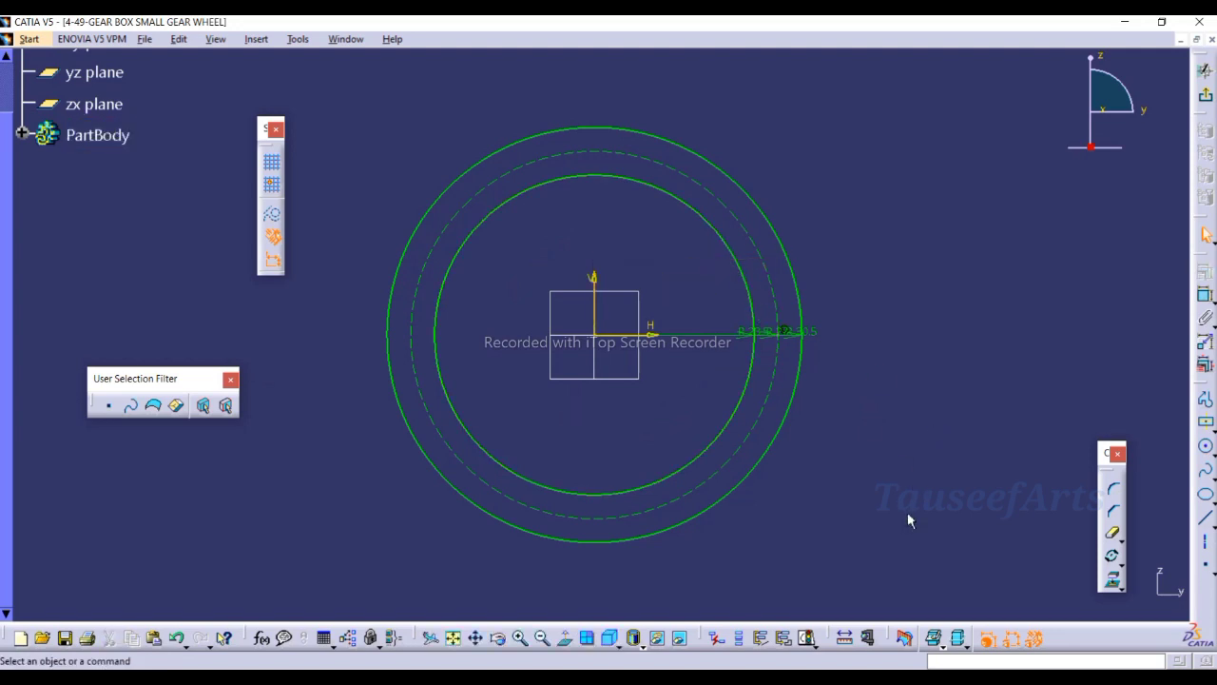
- Create a vertical axis from the sketch origin straight upward
left_click(1205, 540)
left_click(602, 336)
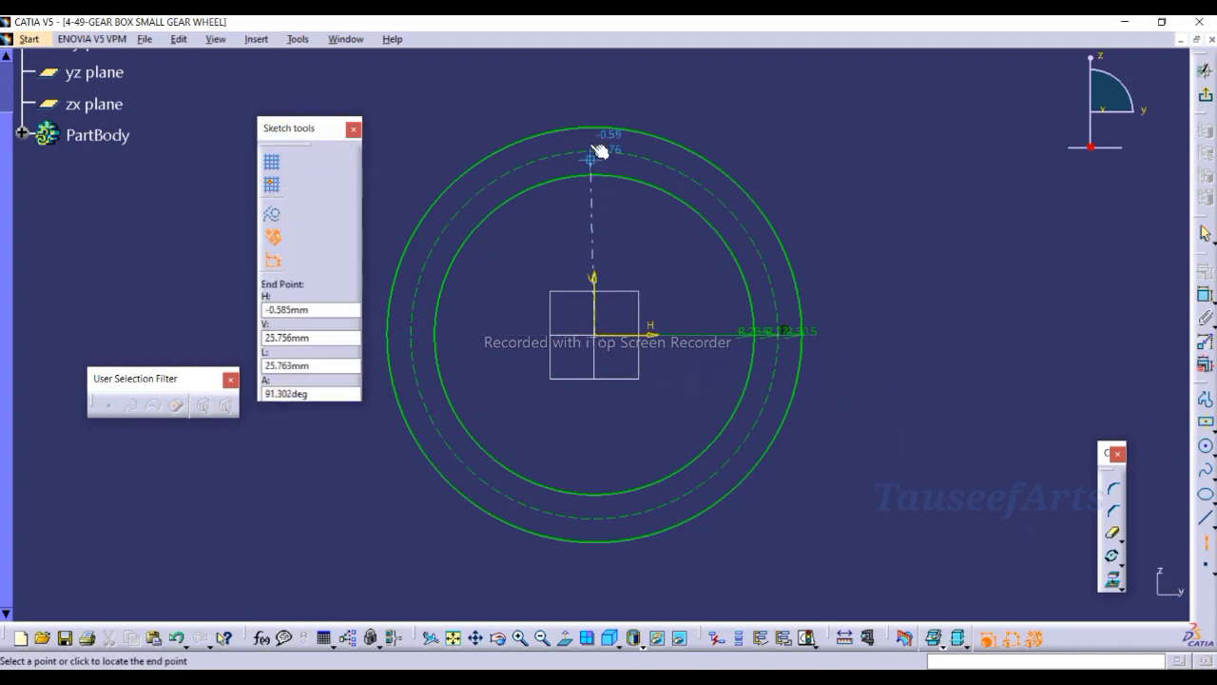
left_click(596, 83)
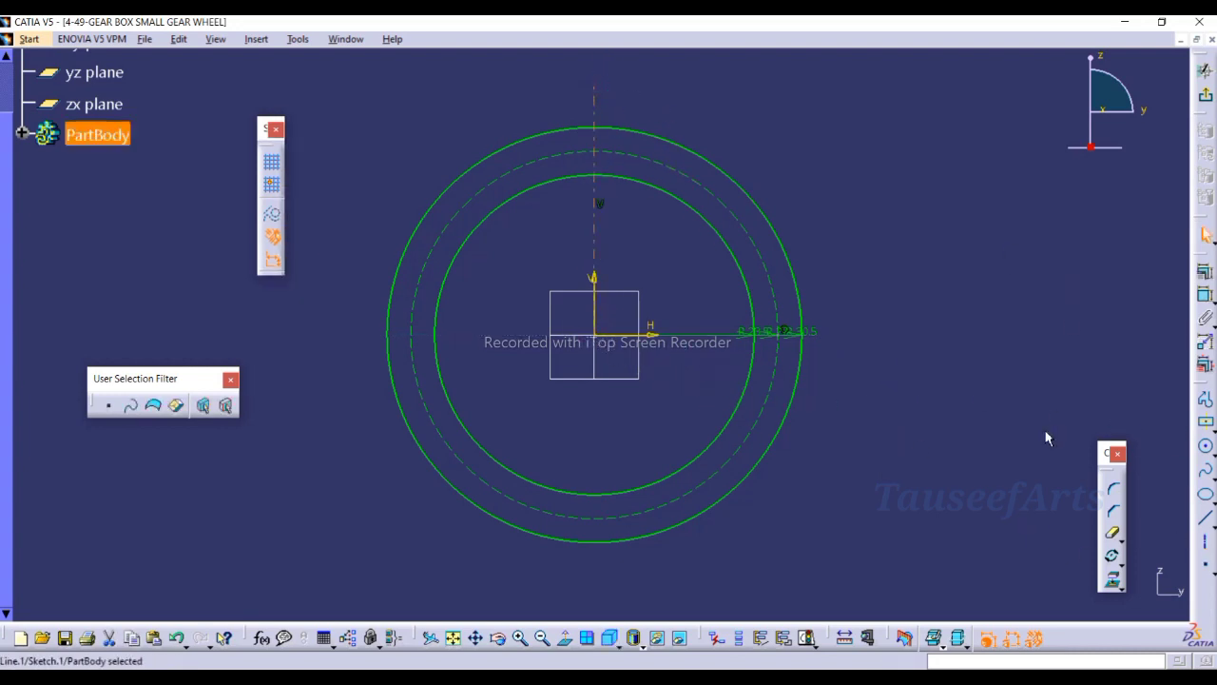
- Draw a line from the origin up and to the right, beyond the outer circle
middle_click_drag(908, 462, 972, 472)
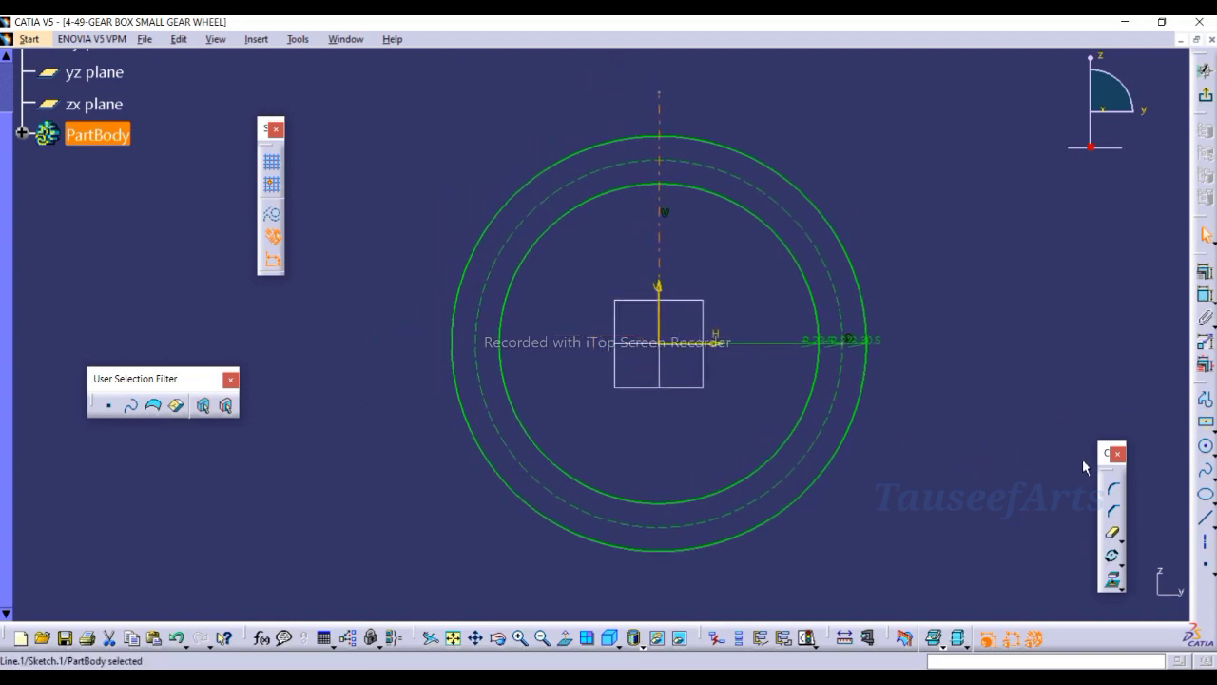
left_click(1206, 517)
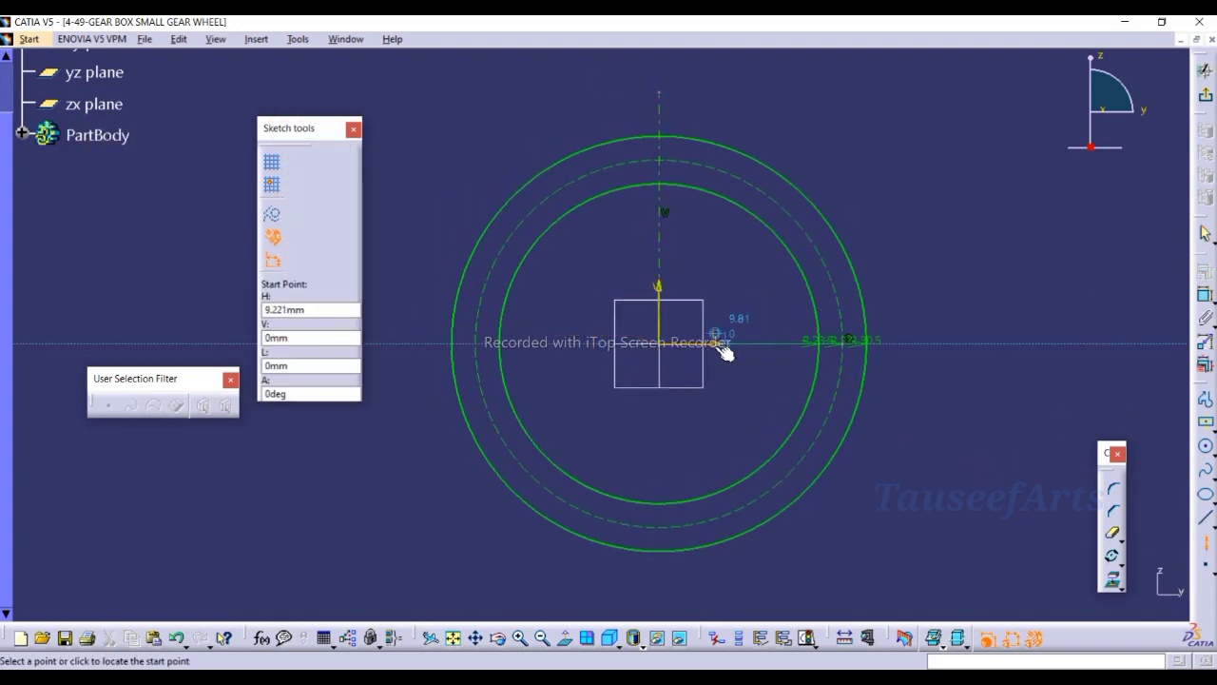
left_click(664, 344)
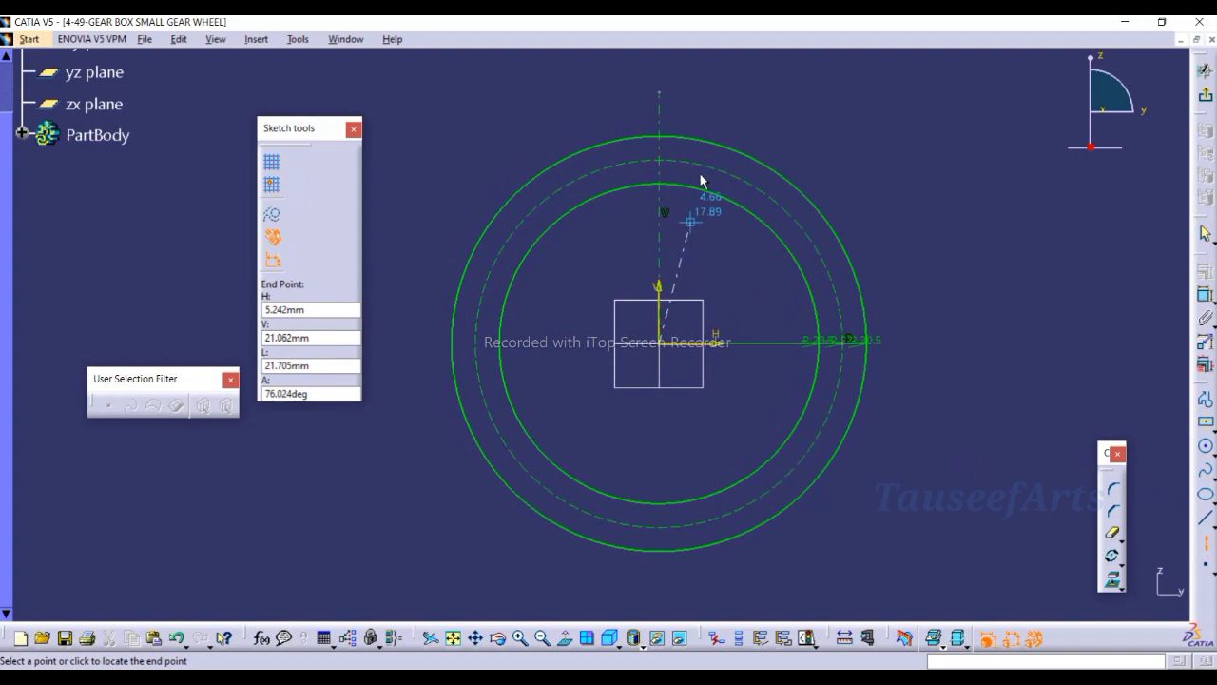
left_click(708, 114)
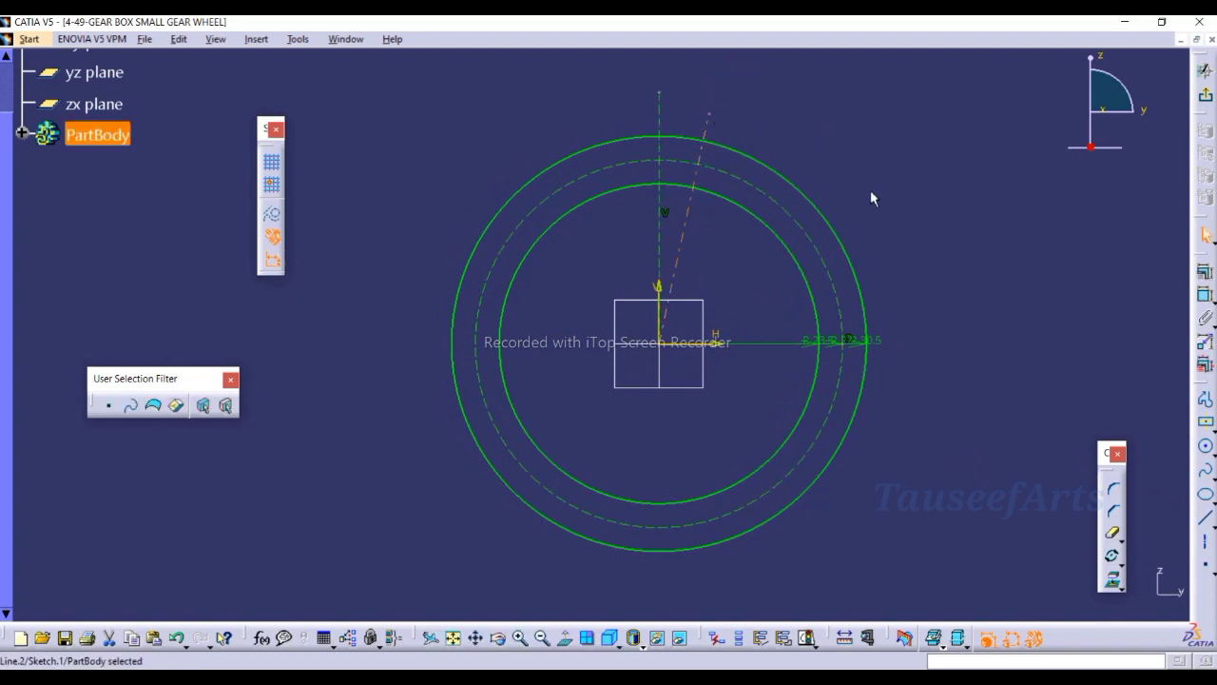
- Place a point where the line meets the inner circle and dimension it 2.5 from the vertical axis
left_click(1205, 564)
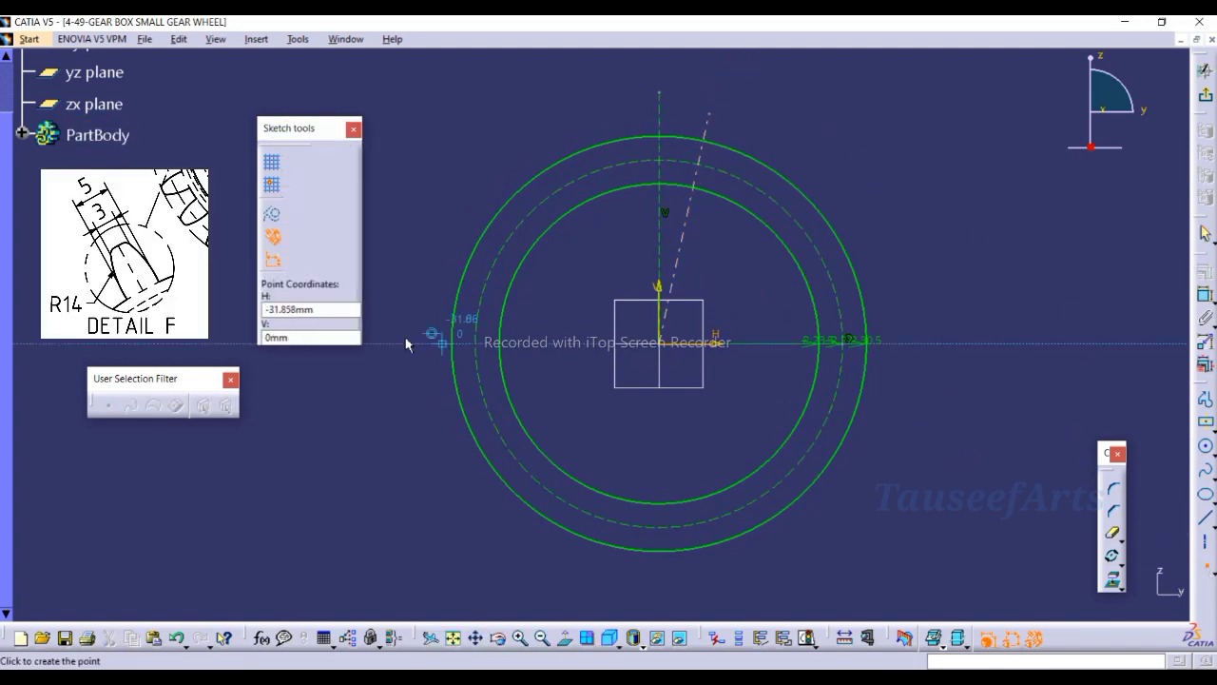
left_click(686, 183)
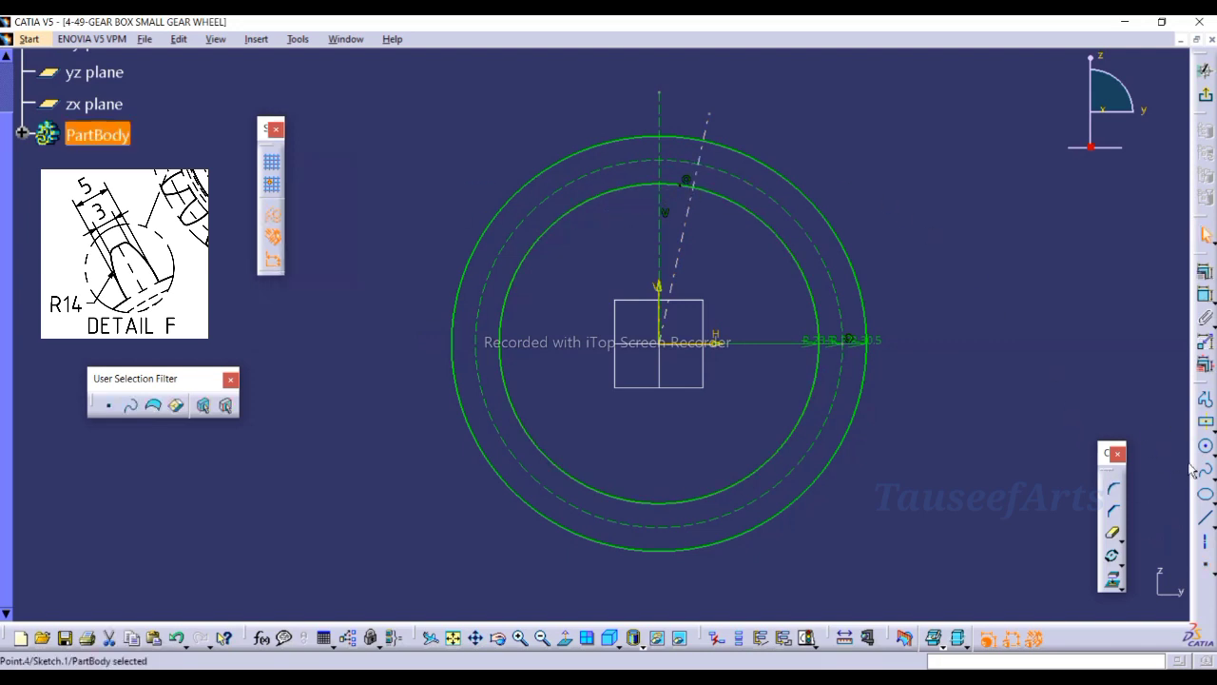
left_click(1206, 297)
left_click(661, 126)
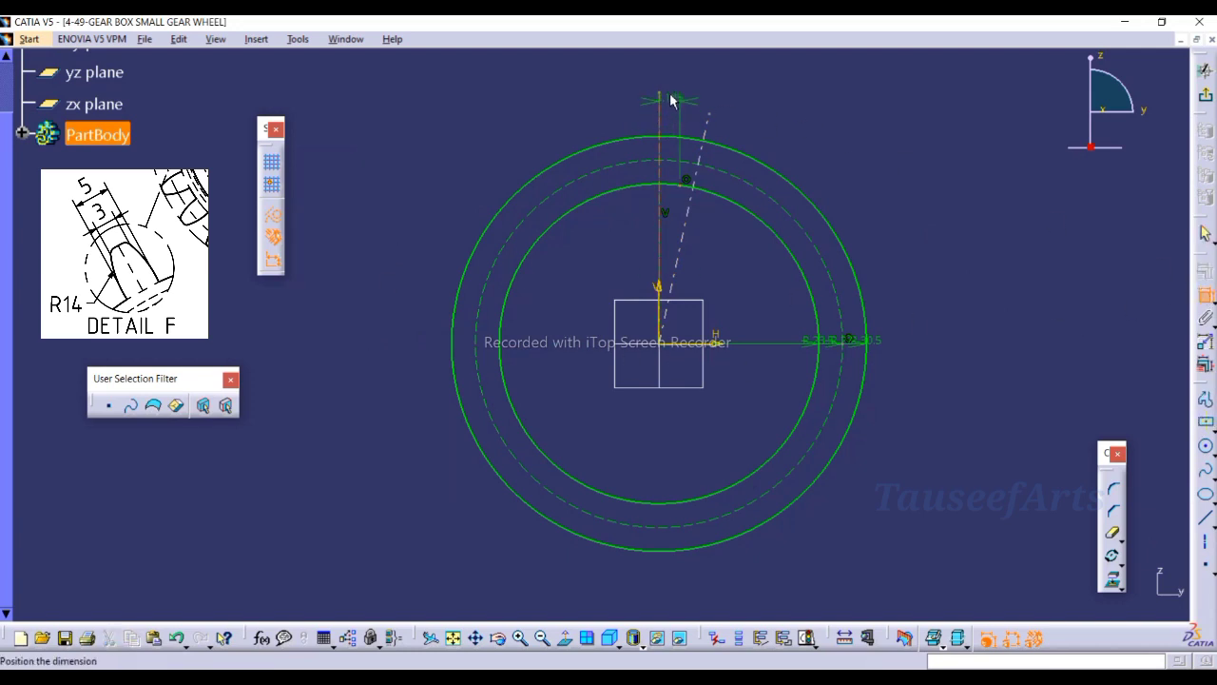
left_click(671, 85)
double_click(672, 84)
type("2.5")
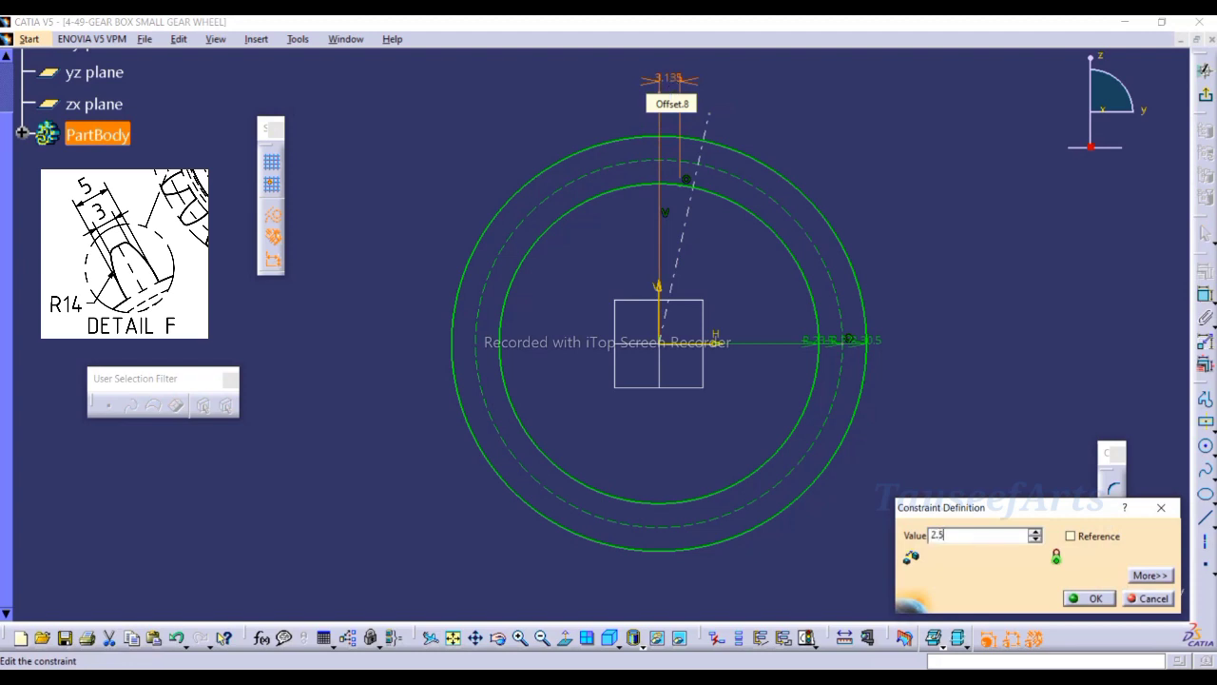
key("Return")
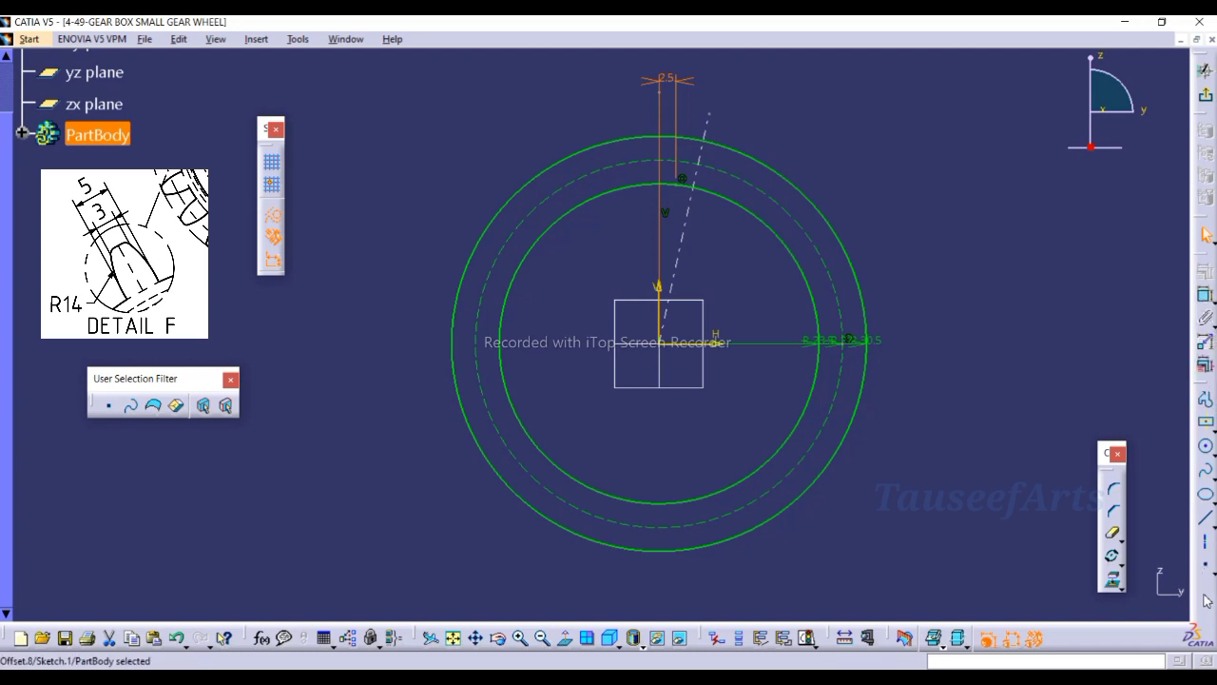
- Add a point near the top of the outer circle, constrained 1.5 mm from the vertical axis
left_click(1206, 564)
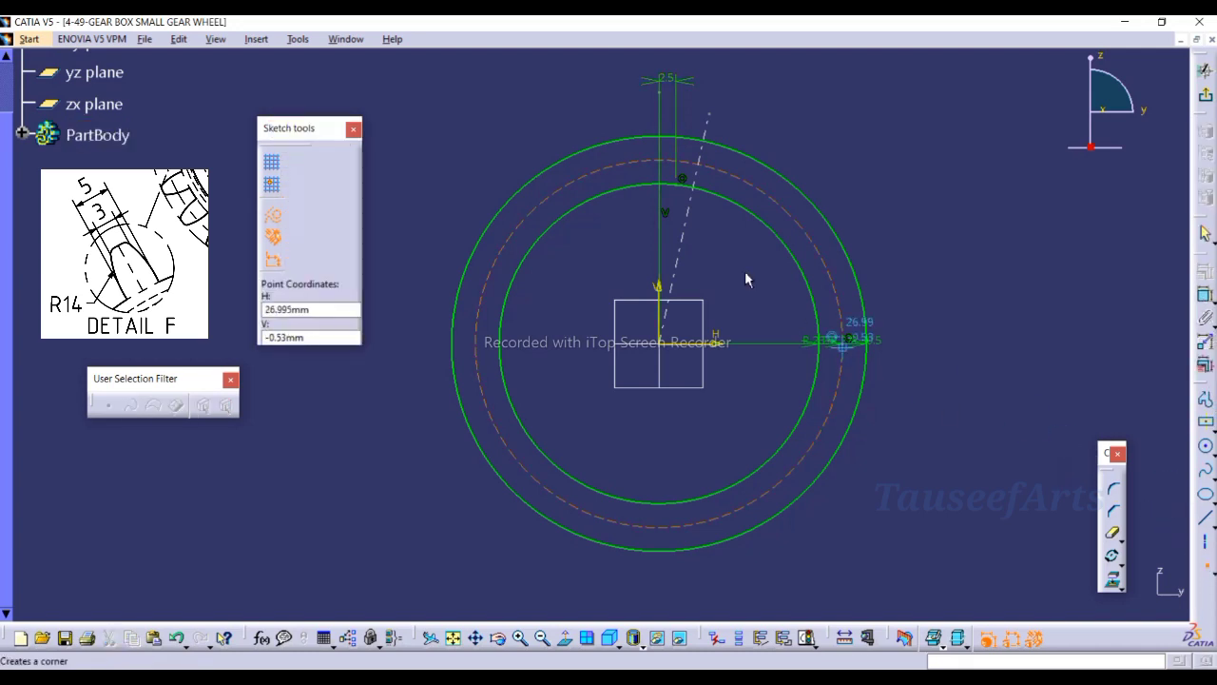
left_click(675, 132)
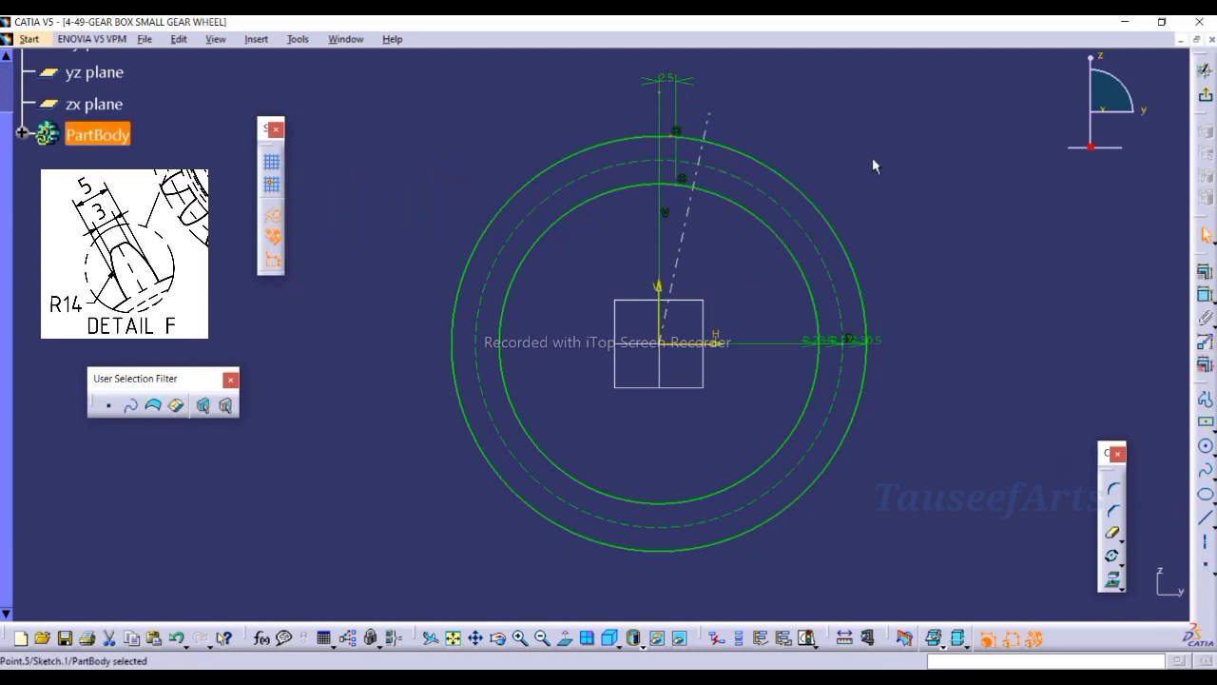
middle_click_drag(872, 159, 1026, 277)
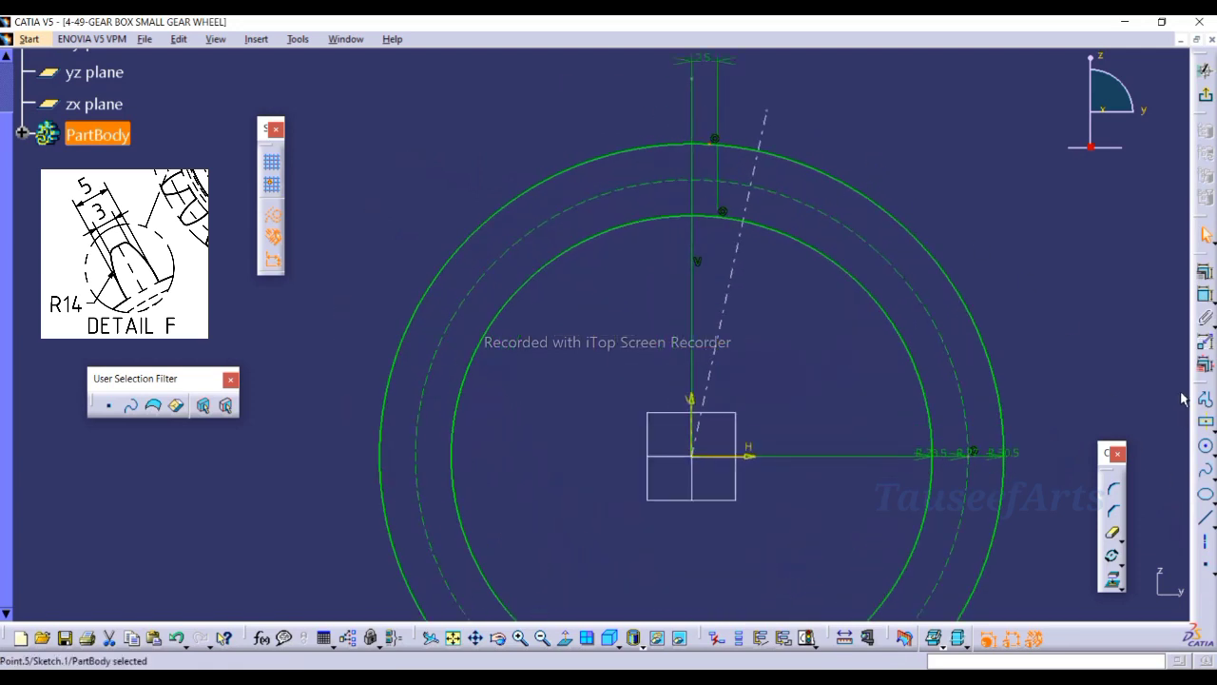
left_click(1205, 295)
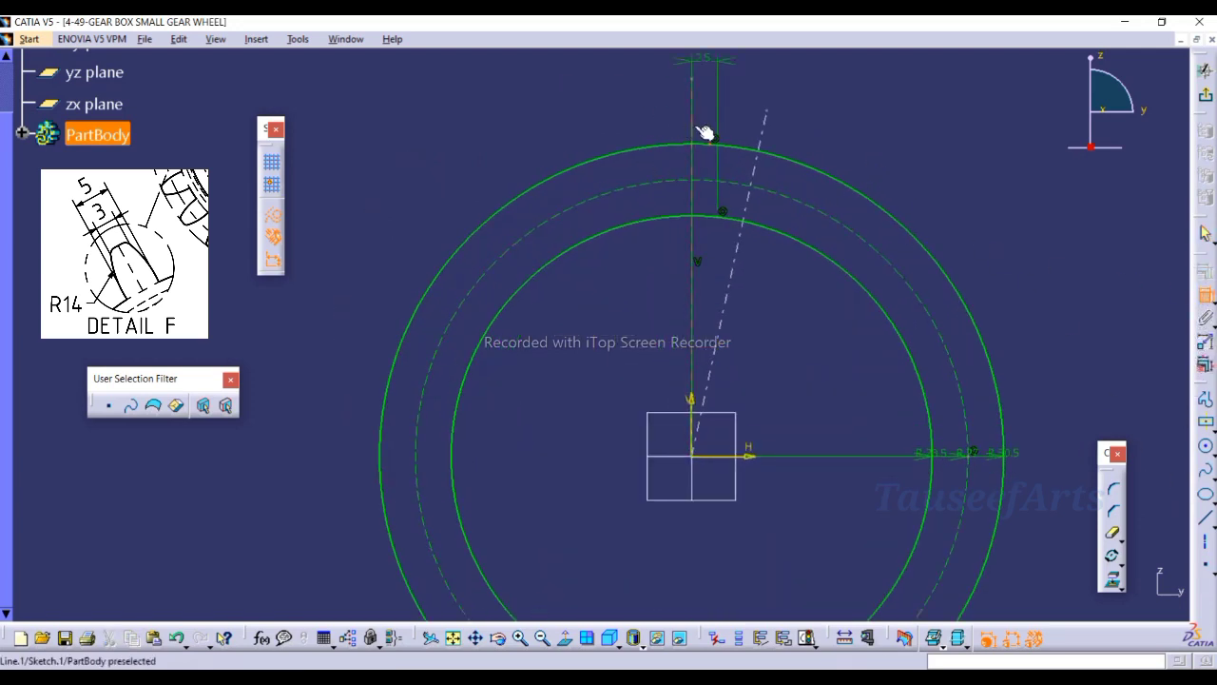
left_click(704, 133)
left_click(699, 117)
double_click(700, 116)
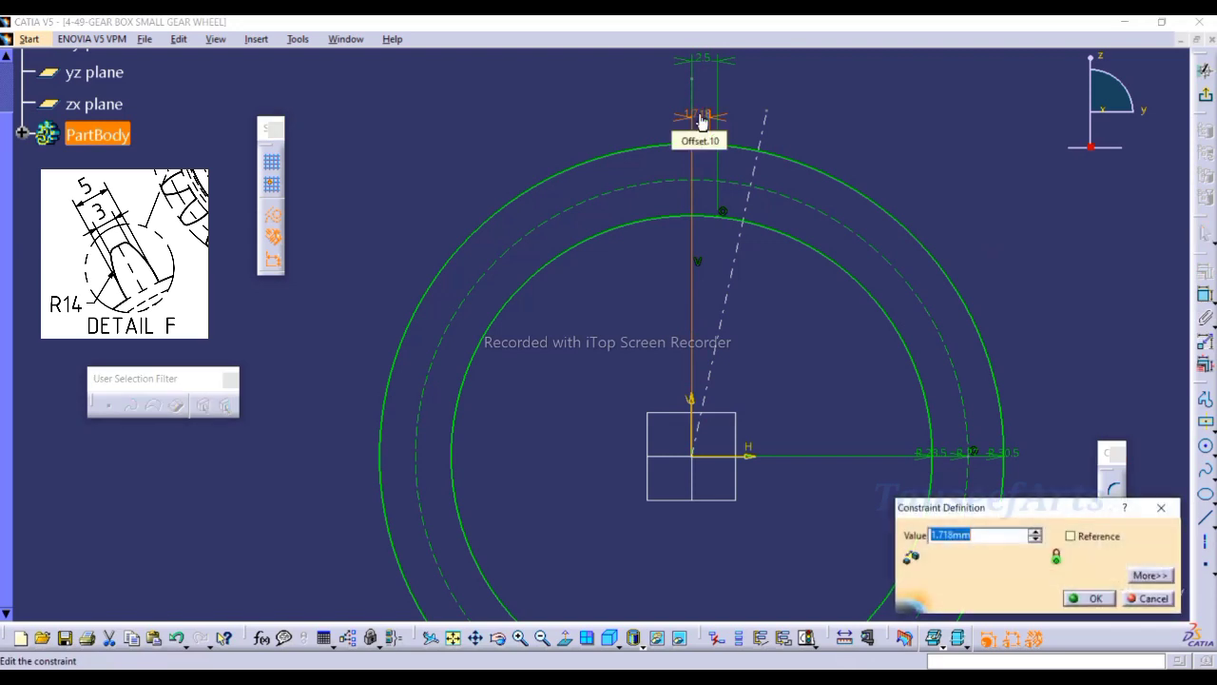
type("1.5")
key("Return")
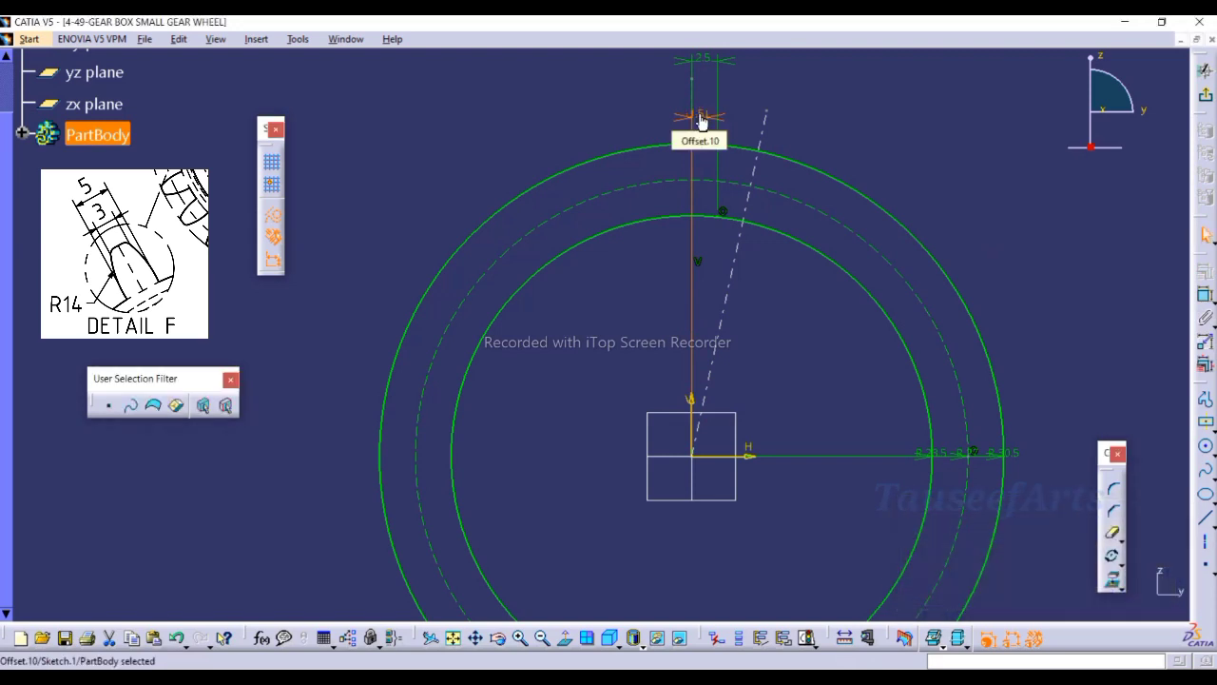
left_click(856, 120)
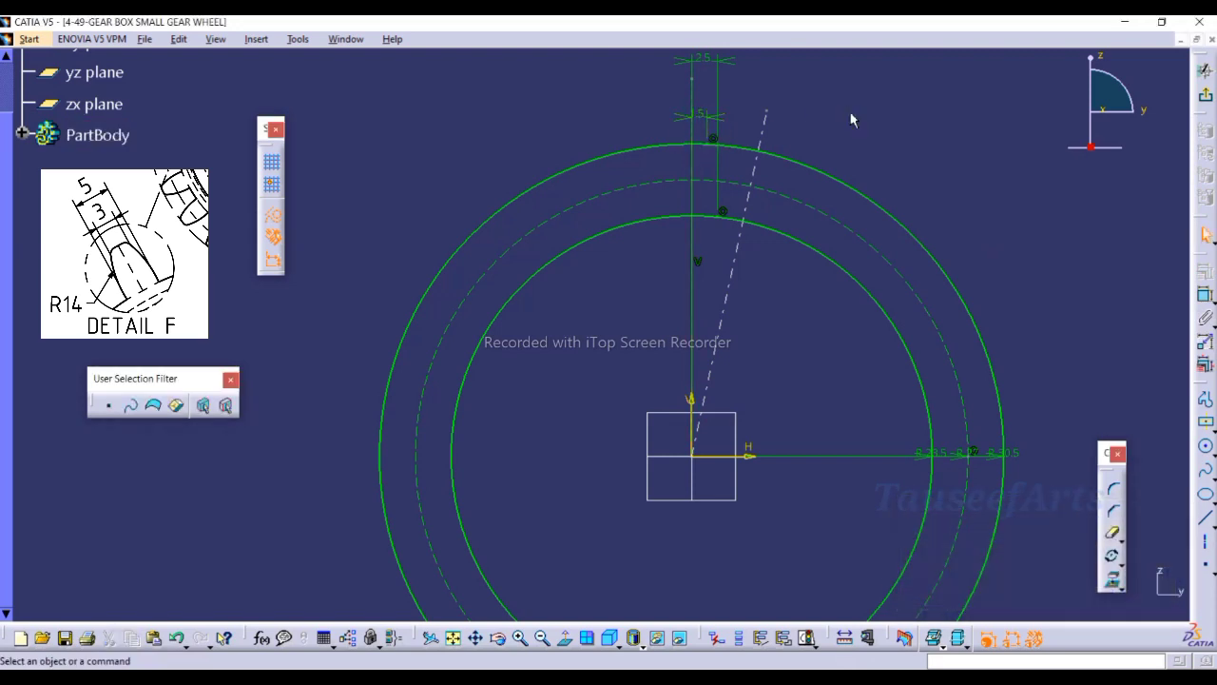
middle_click_drag(855, 120, 855, 124)
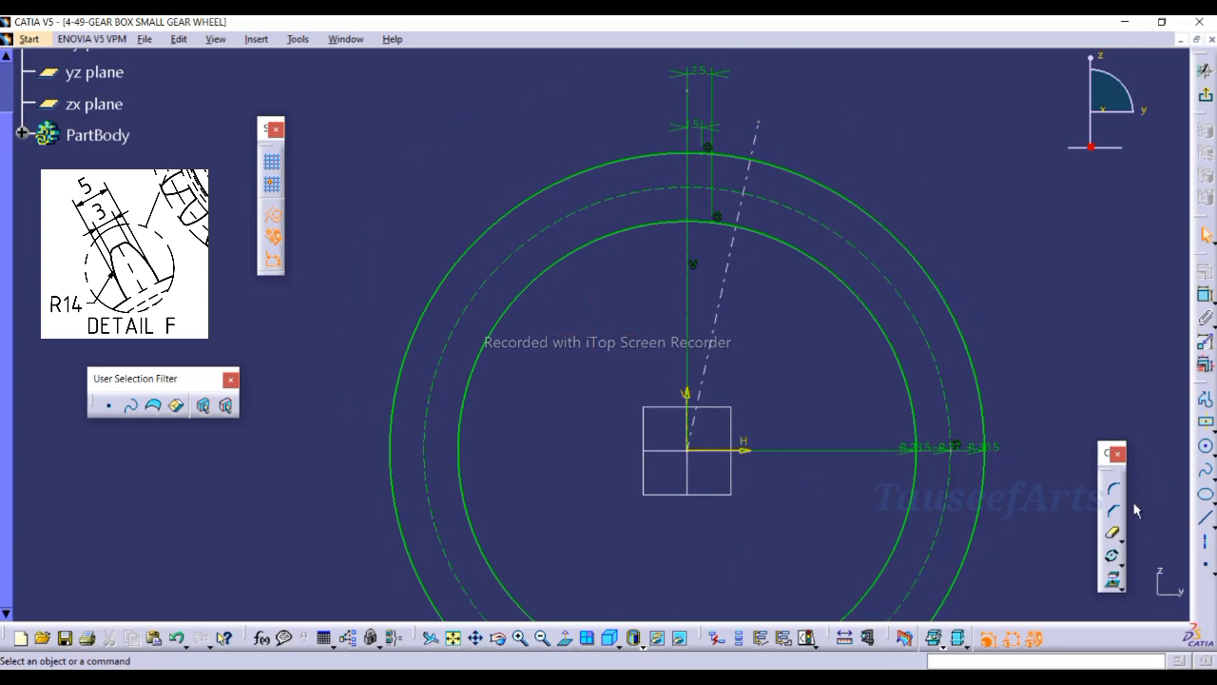
- Draw a three-point arc of radius 14 mm from the outer circle down to the inner circle
left_click(1206, 469)
left_click(1208, 449)
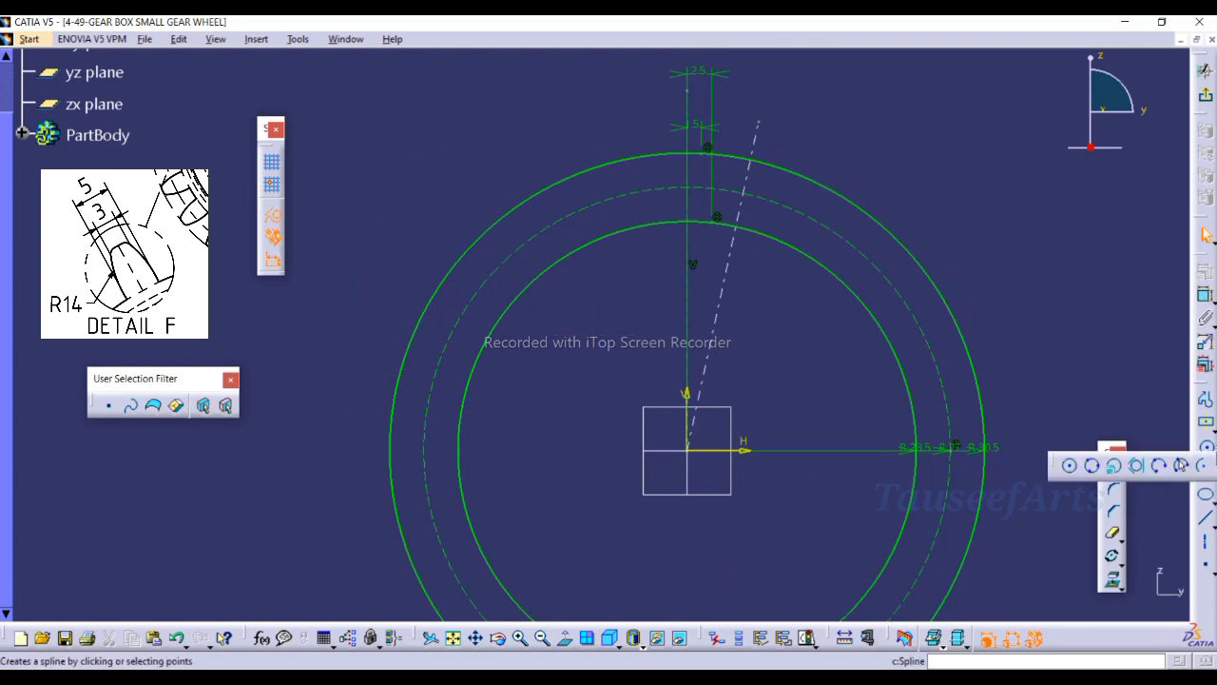
left_click(1184, 466)
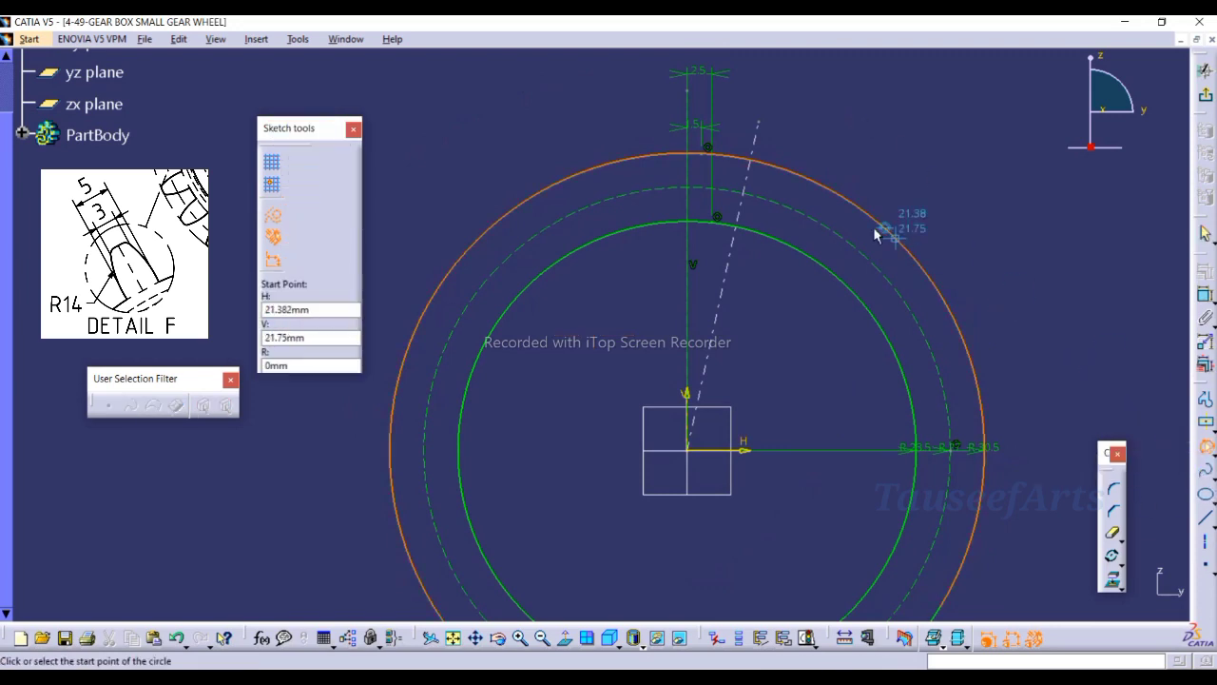
left_click(709, 157)
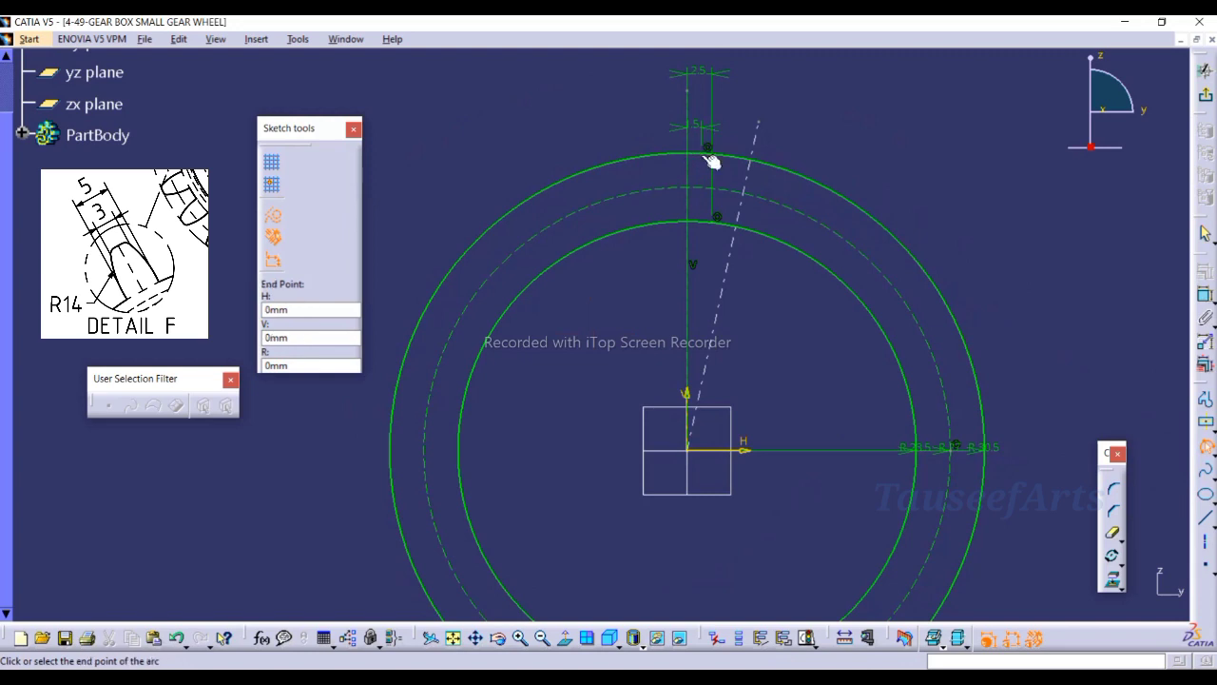
left_click(716, 218)
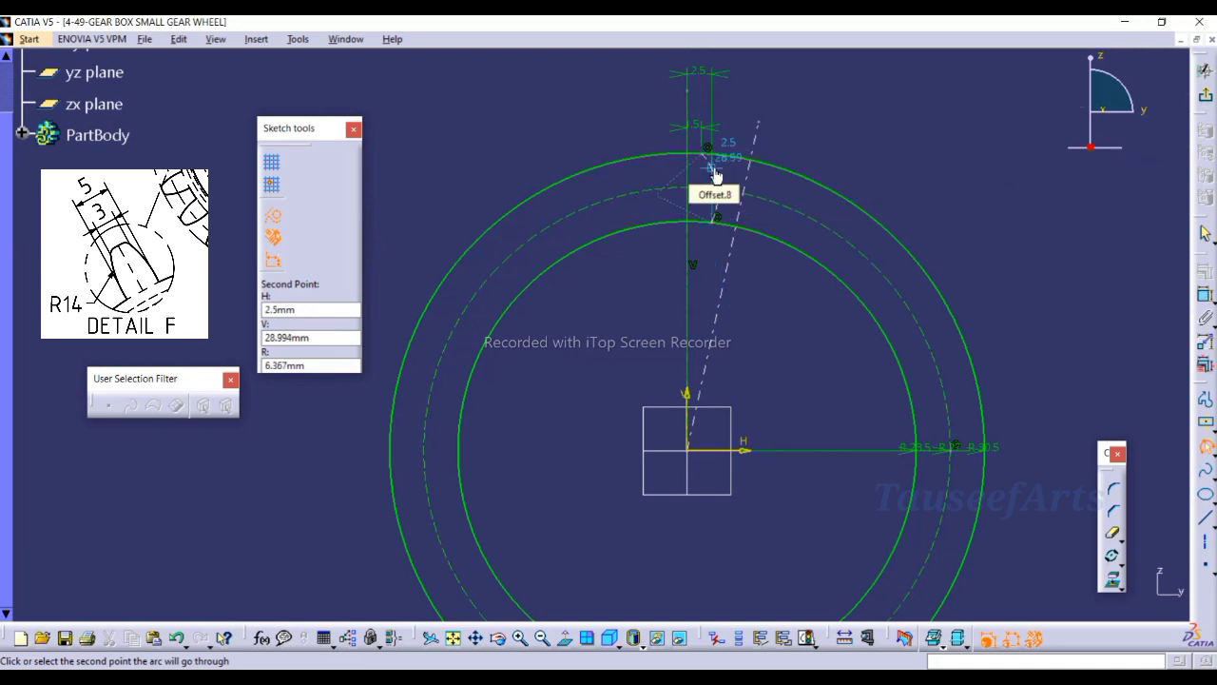
key("Tab")
key("Tab")
type("1")
type("4")
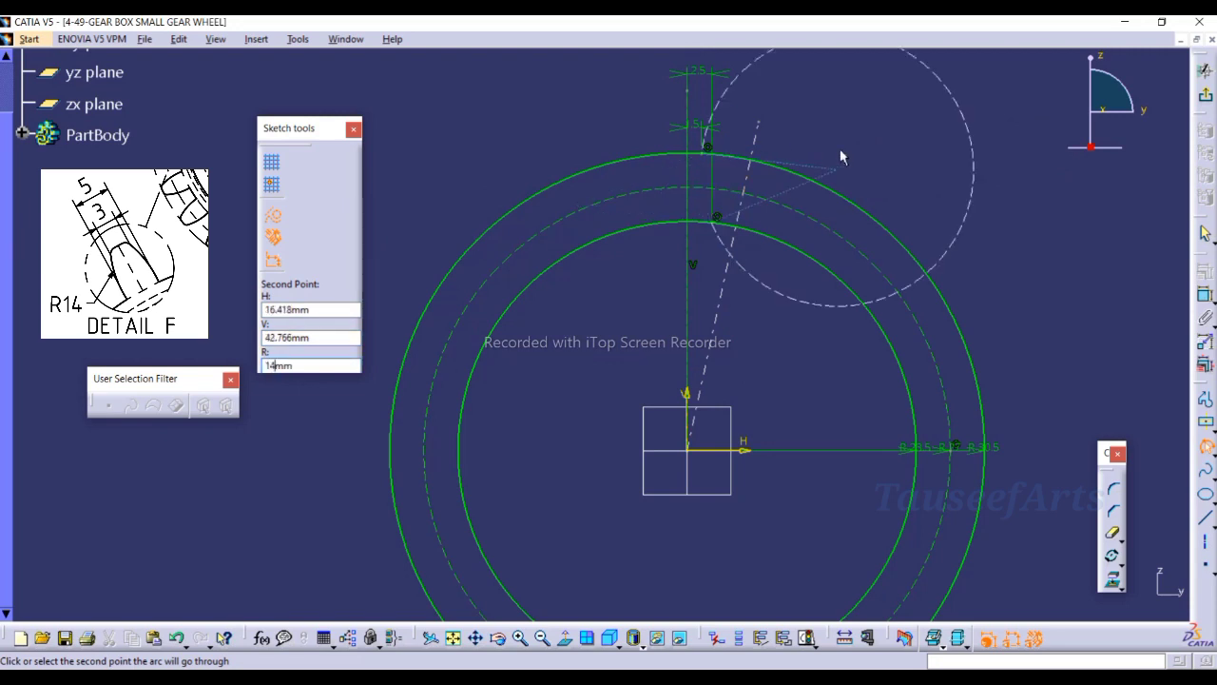
left_click(721, 190)
middle_click_drag(891, 163, 865, 181, "ctrl")
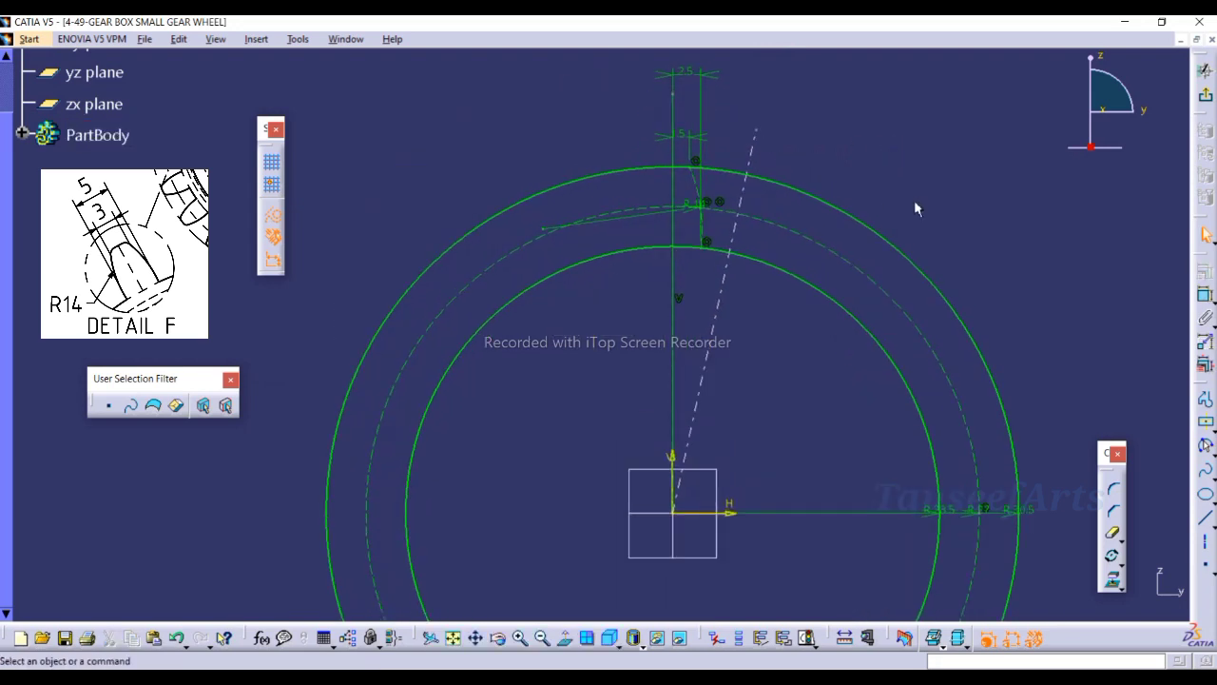
- Constrain the angled construction line to 10° from the vertical axis
left_click(717, 325)
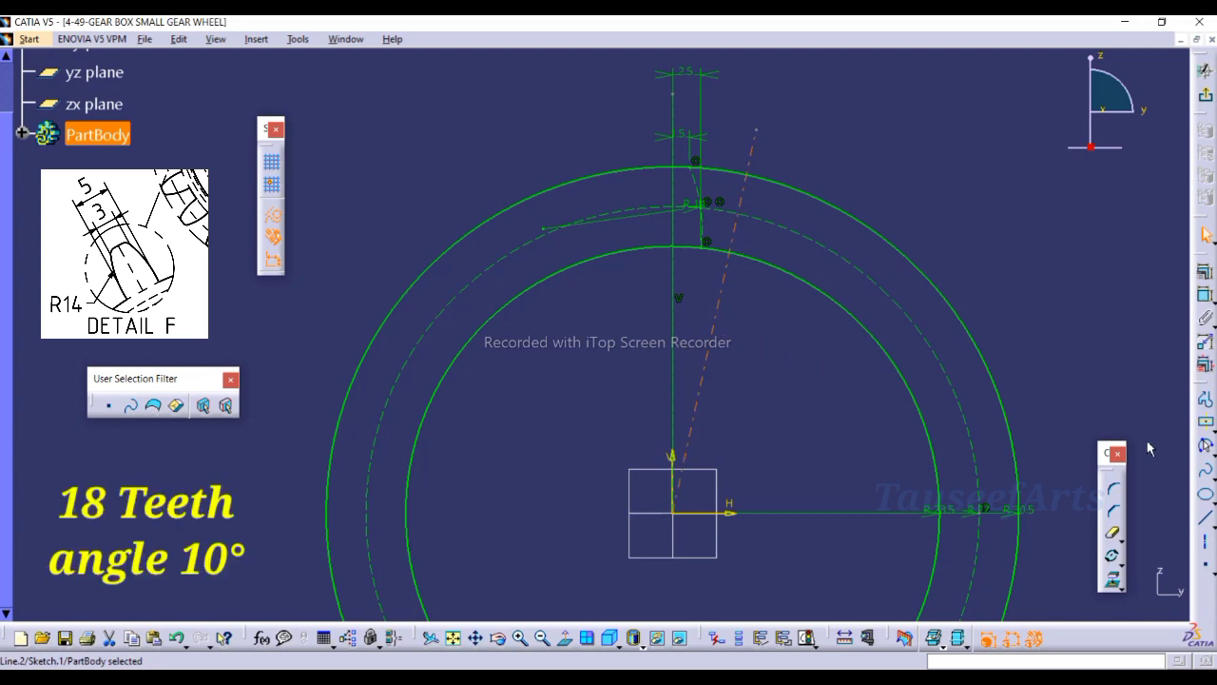
left_click(1205, 295)
left_click(673, 378)
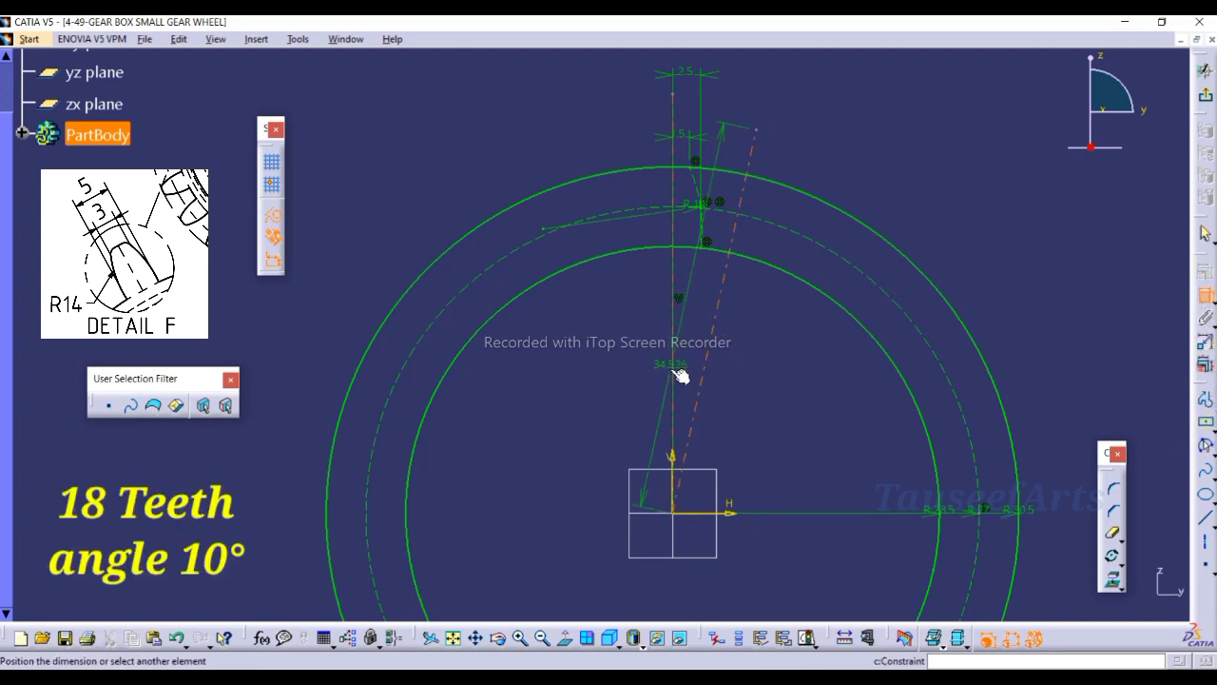
left_click(697, 303)
double_click(700, 297)
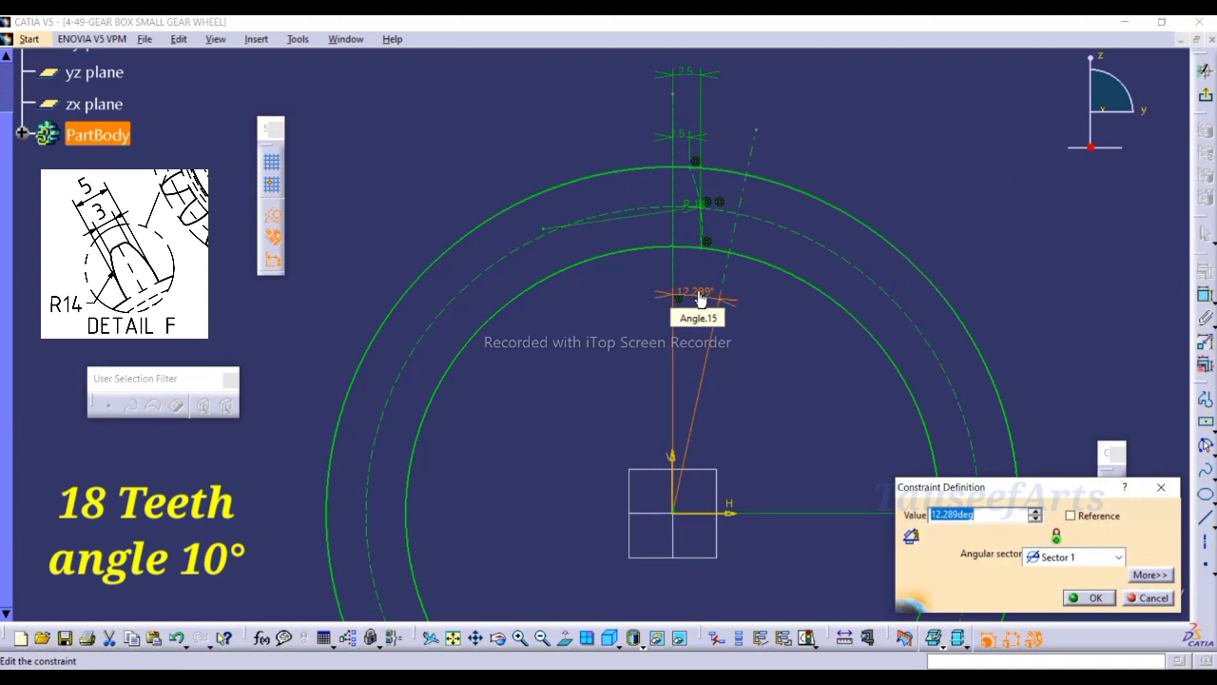
type("10")
key("Return")
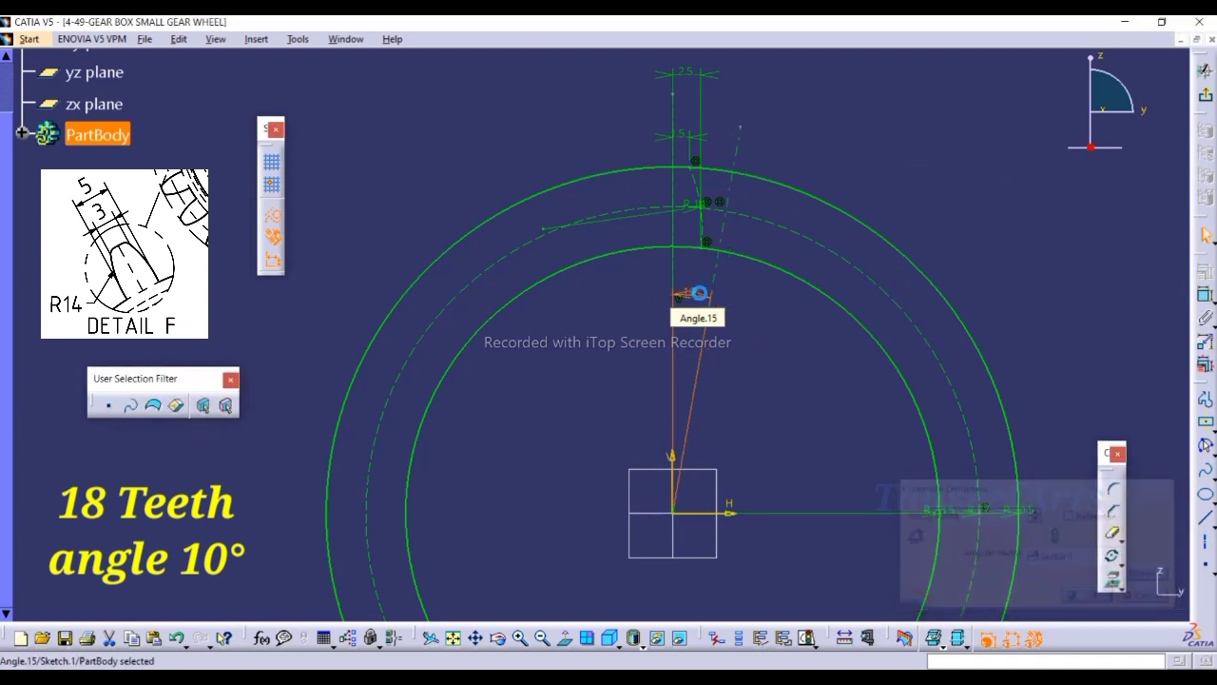
- Convert the R14 tooth arc from construction to standard geometry
left_click(829, 136)
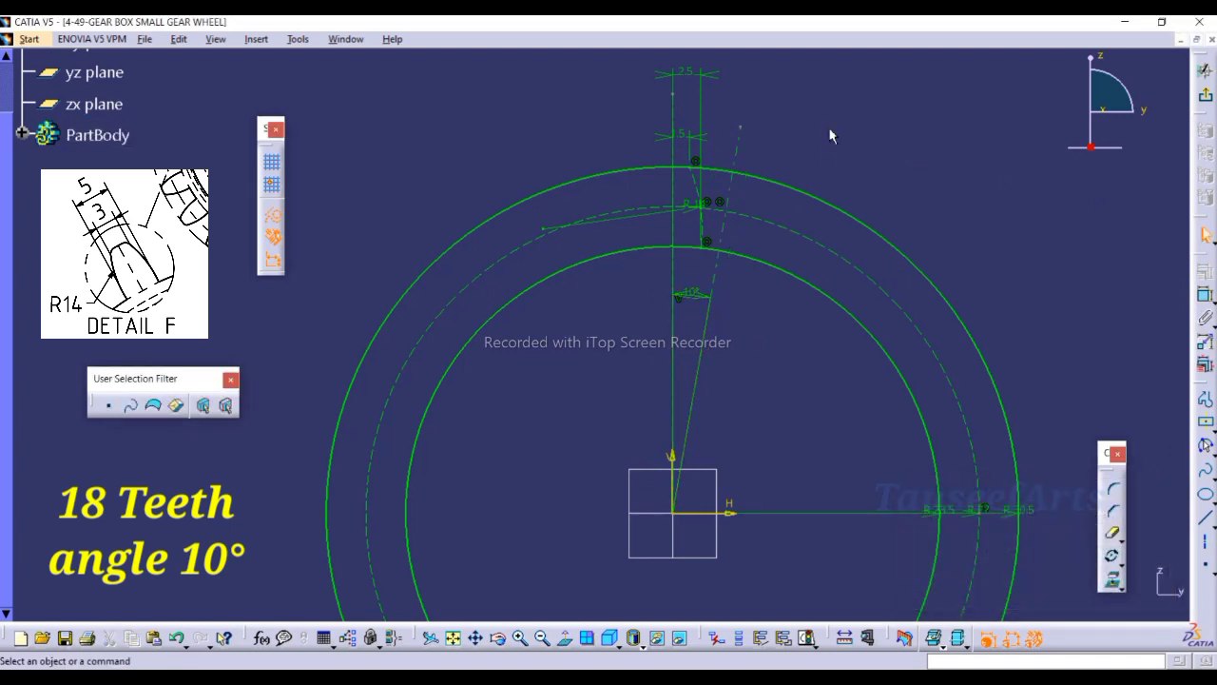
left_click(697, 183)
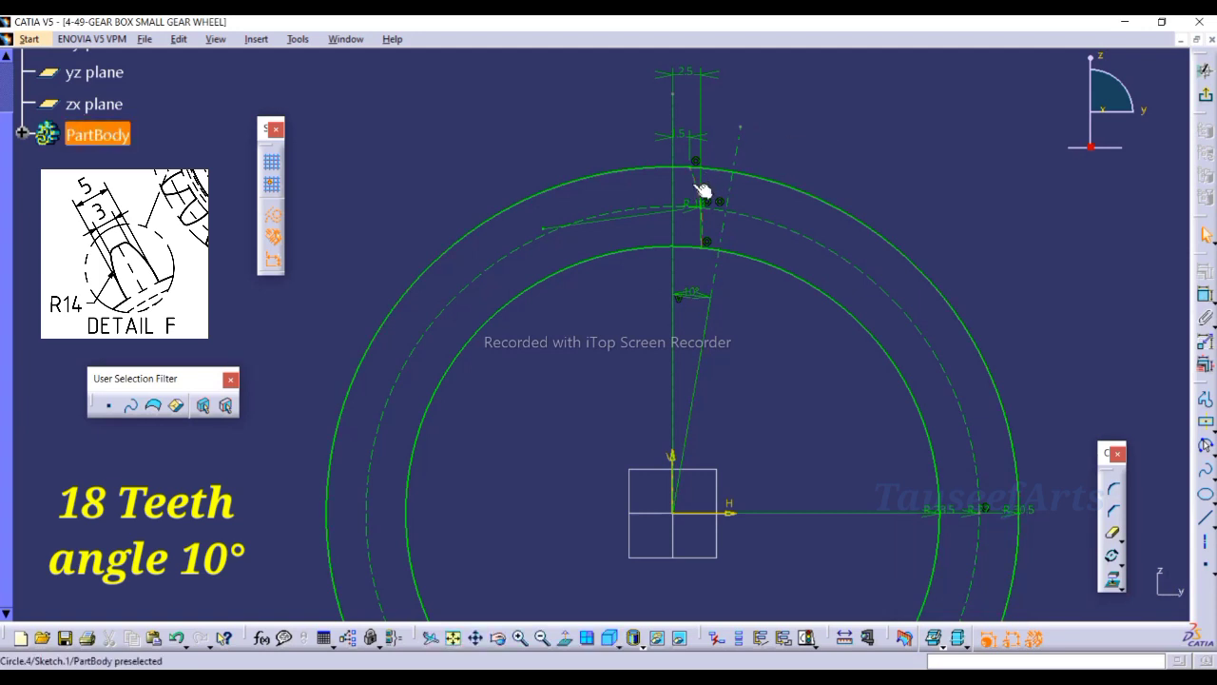
left_click(272, 214)
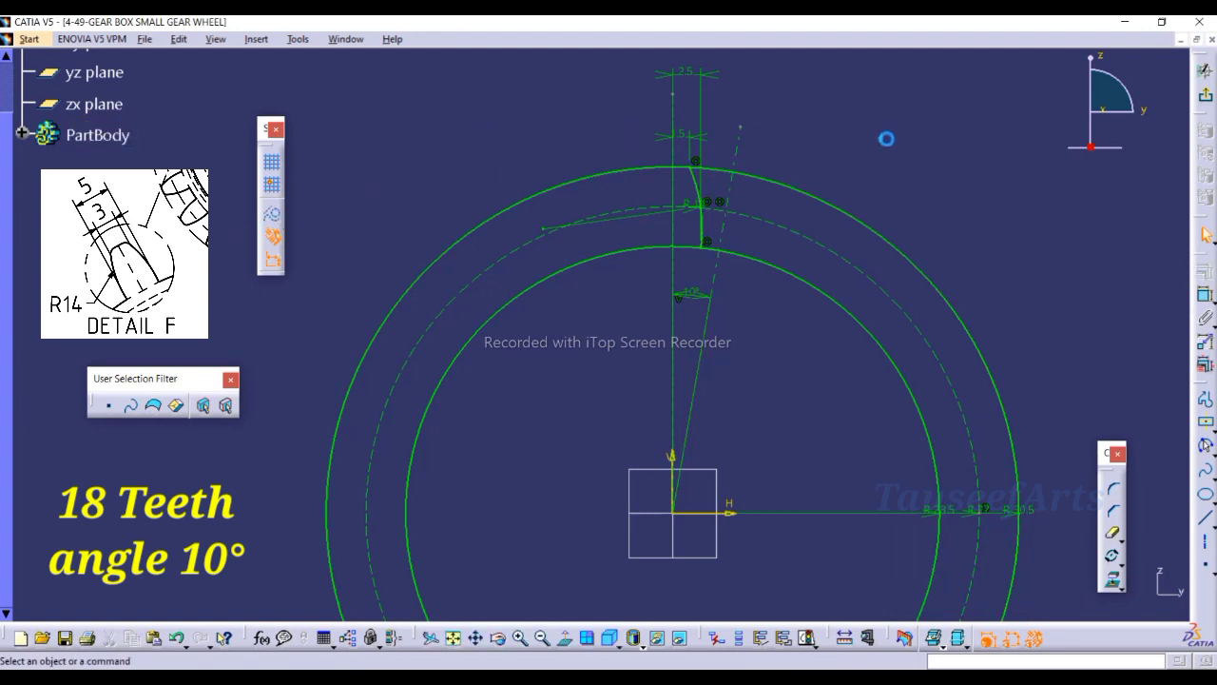
- Mirror the angled construction line across the vertical axis
left_click(735, 156)
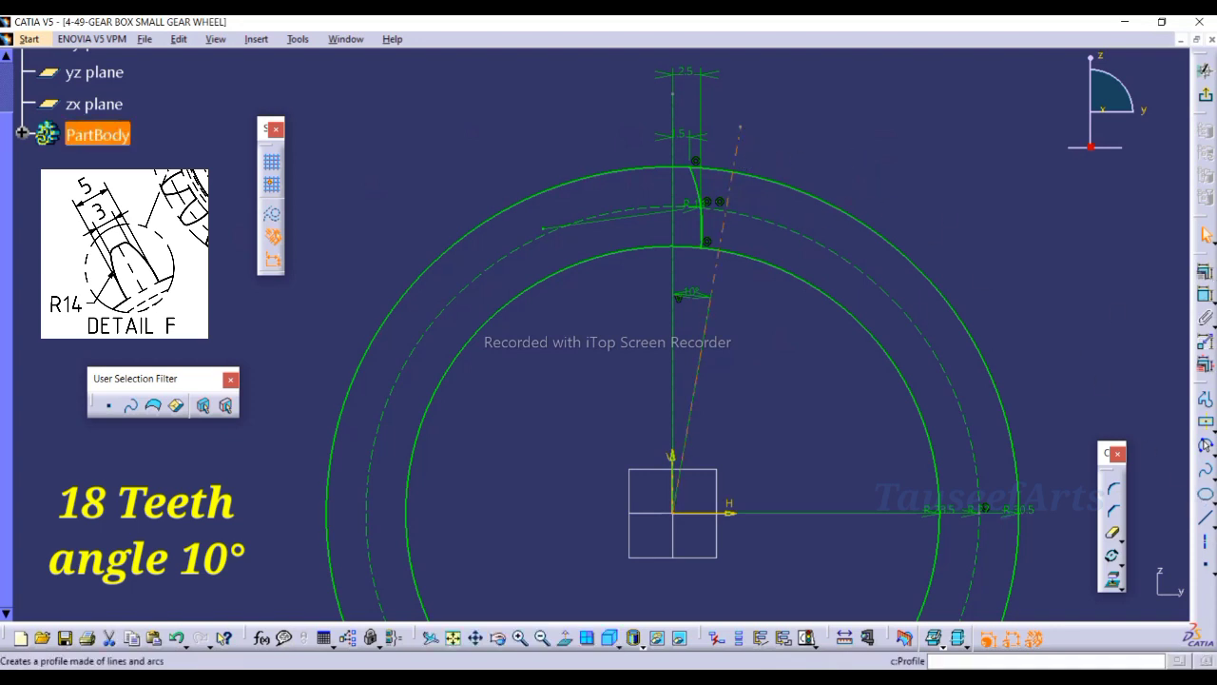
left_click(1120, 561)
left_click(1096, 575)
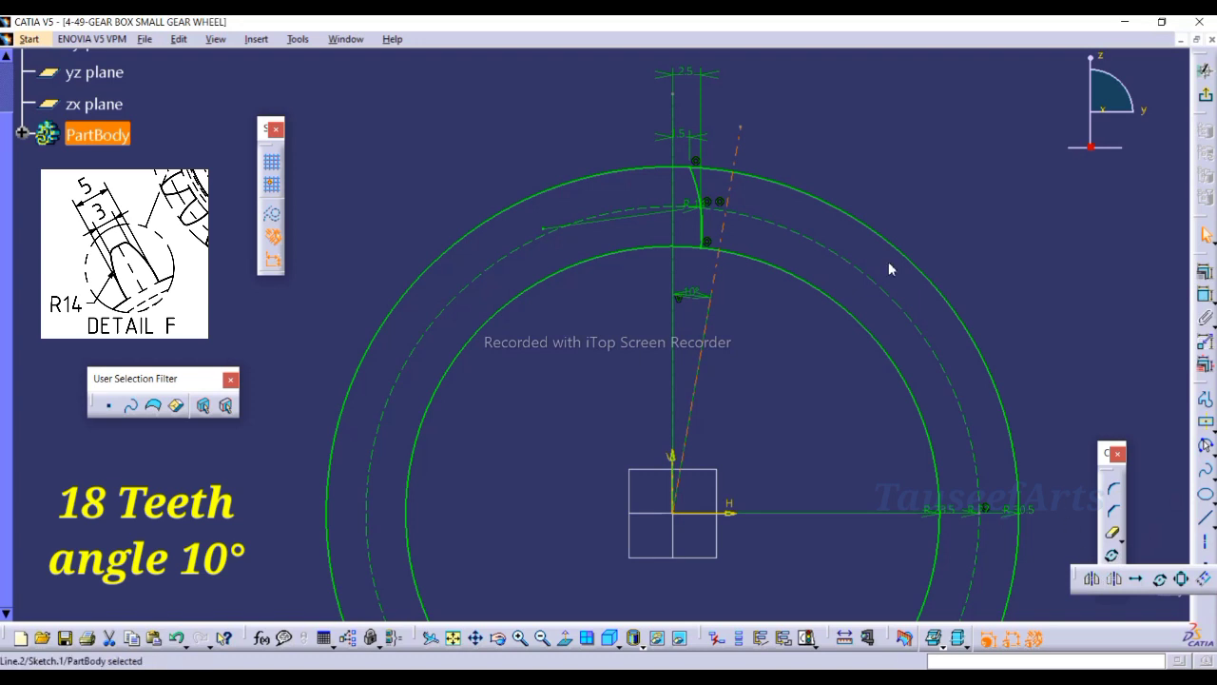
left_click(676, 152)
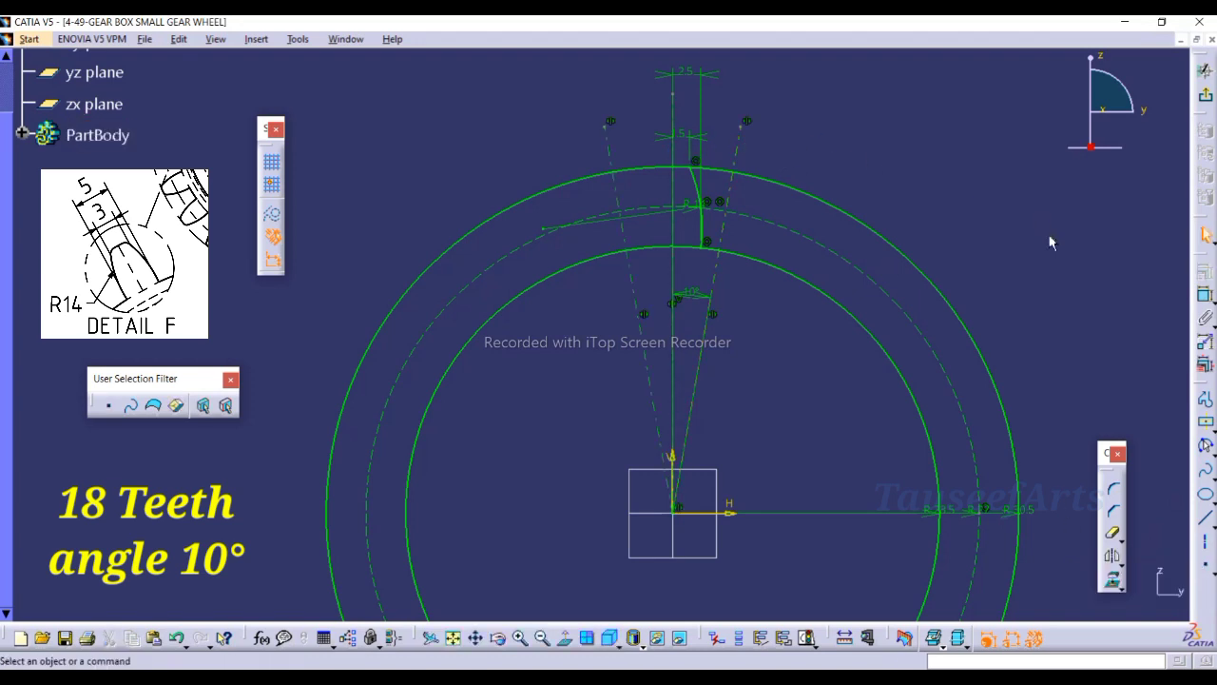
- Draw two lines from the origin to the inner circle, one on each side of the axis
left_click(1205, 517)
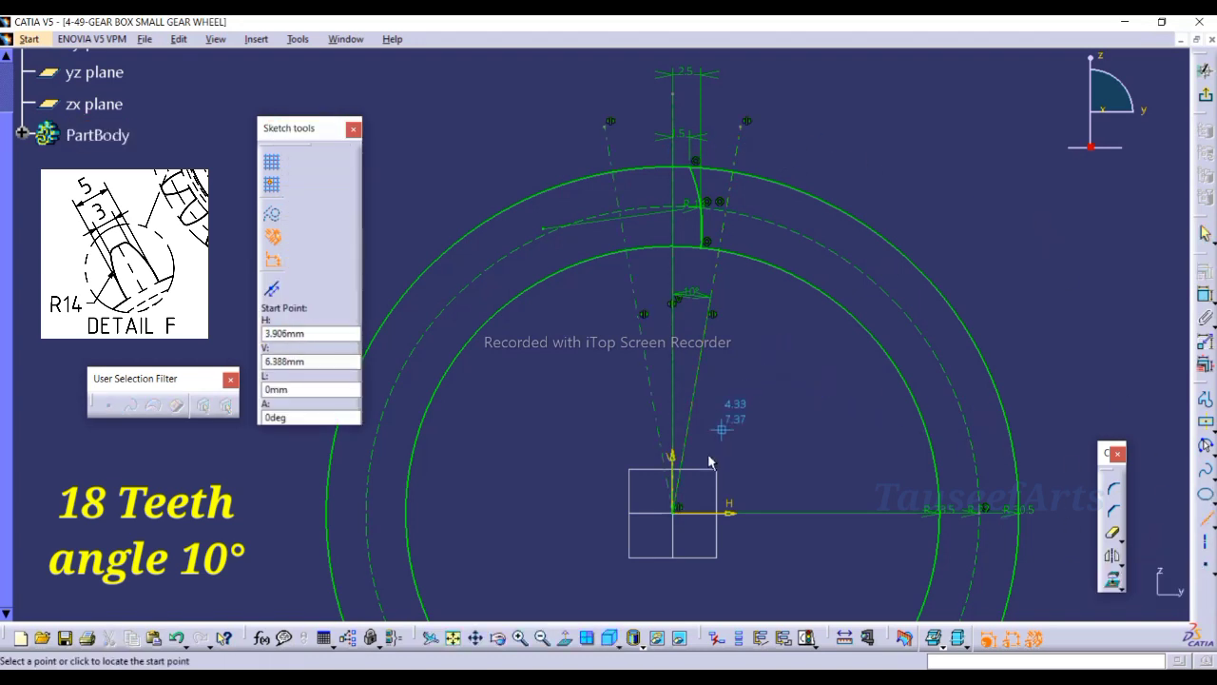
left_click(677, 511)
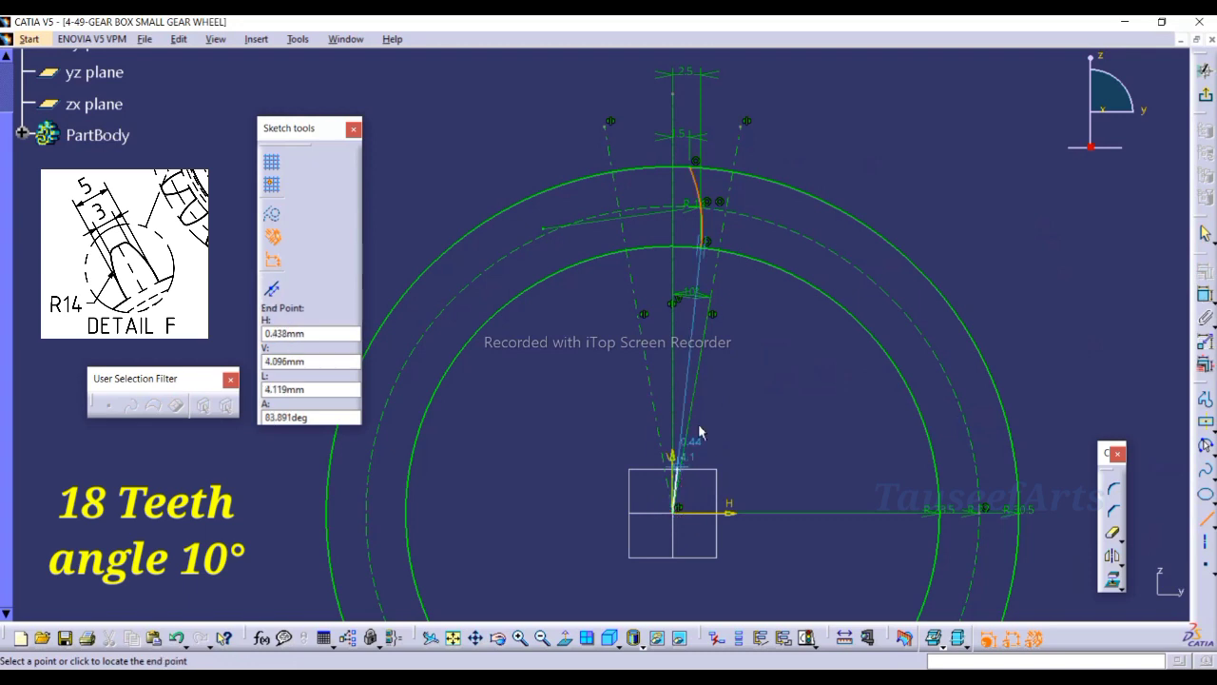
left_click(724, 255)
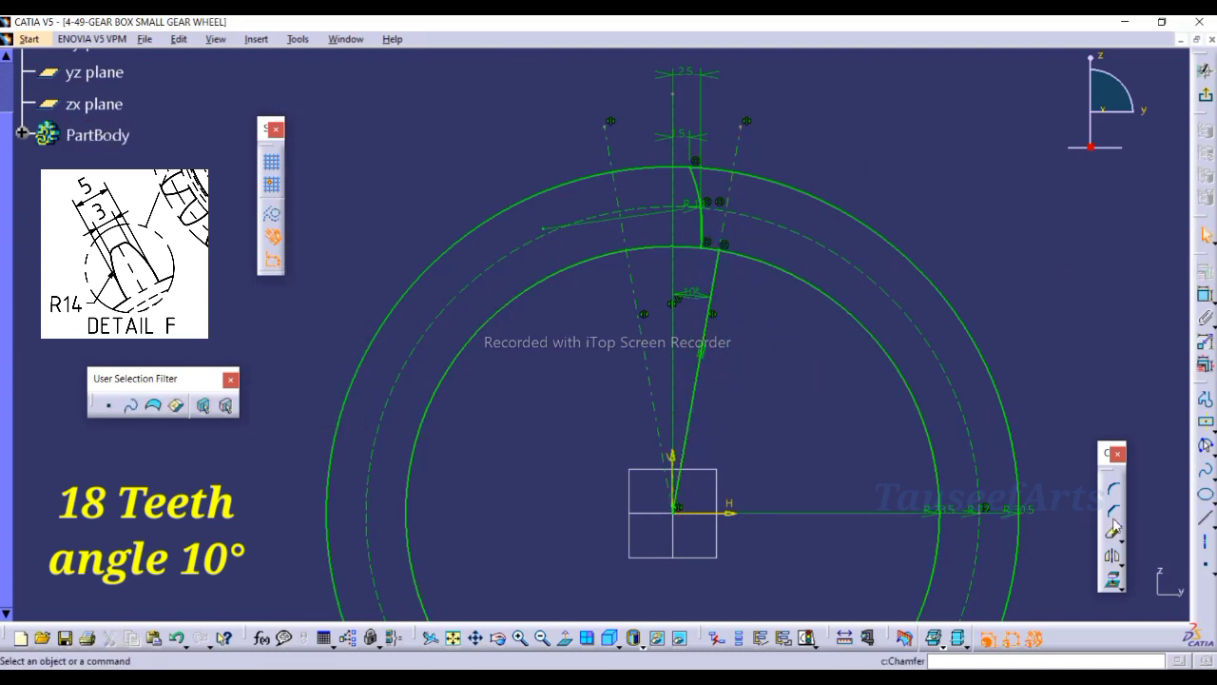
left_click(1204, 540)
left_click(677, 512)
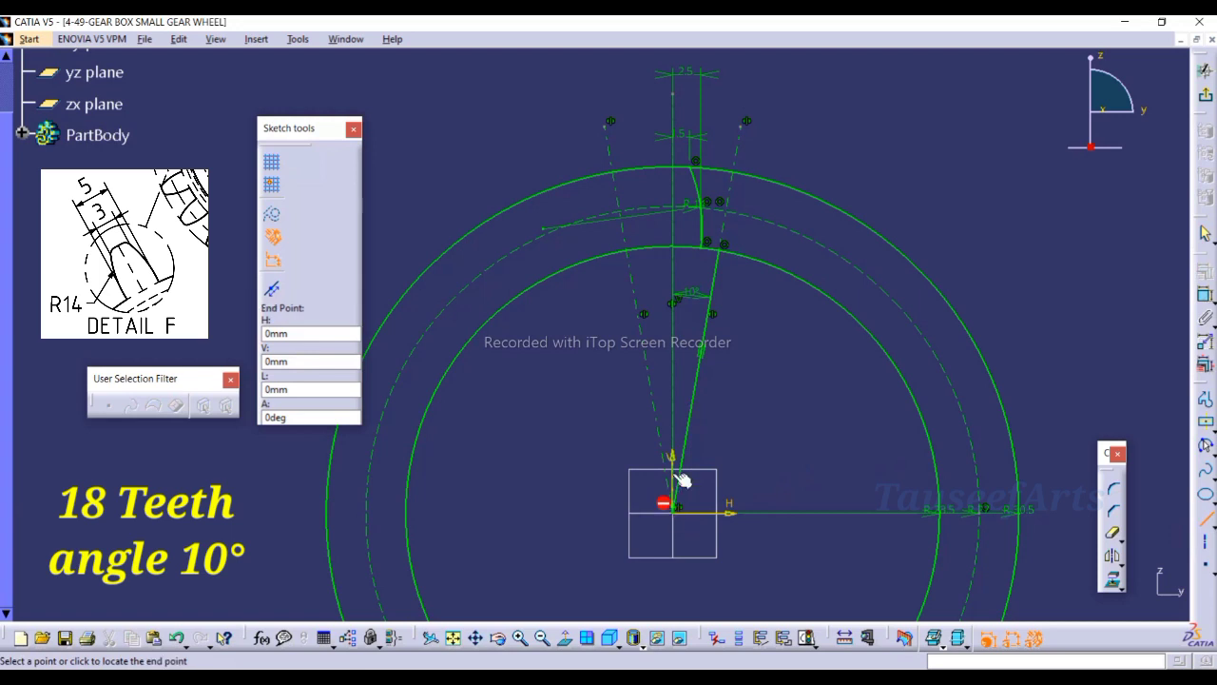
left_click(629, 249)
middle_click_drag(822, 407, 786, 332)
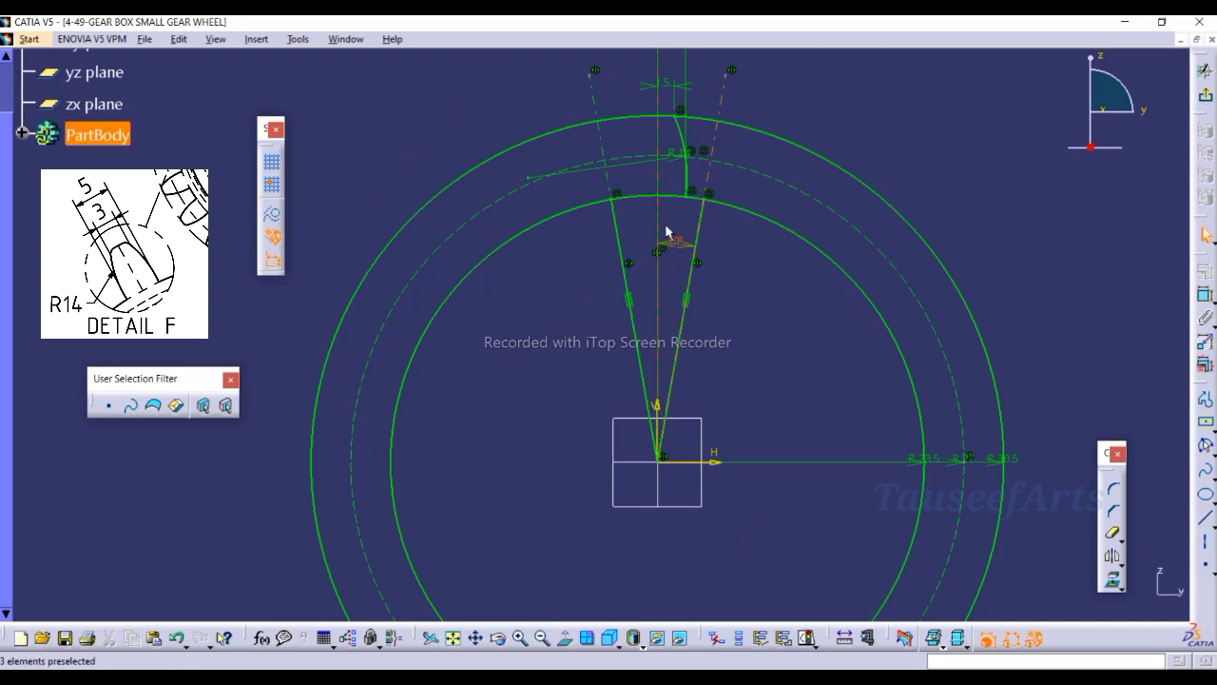
- Mirror the R14 tooth arc across the vertical axis
left_click(688, 138)
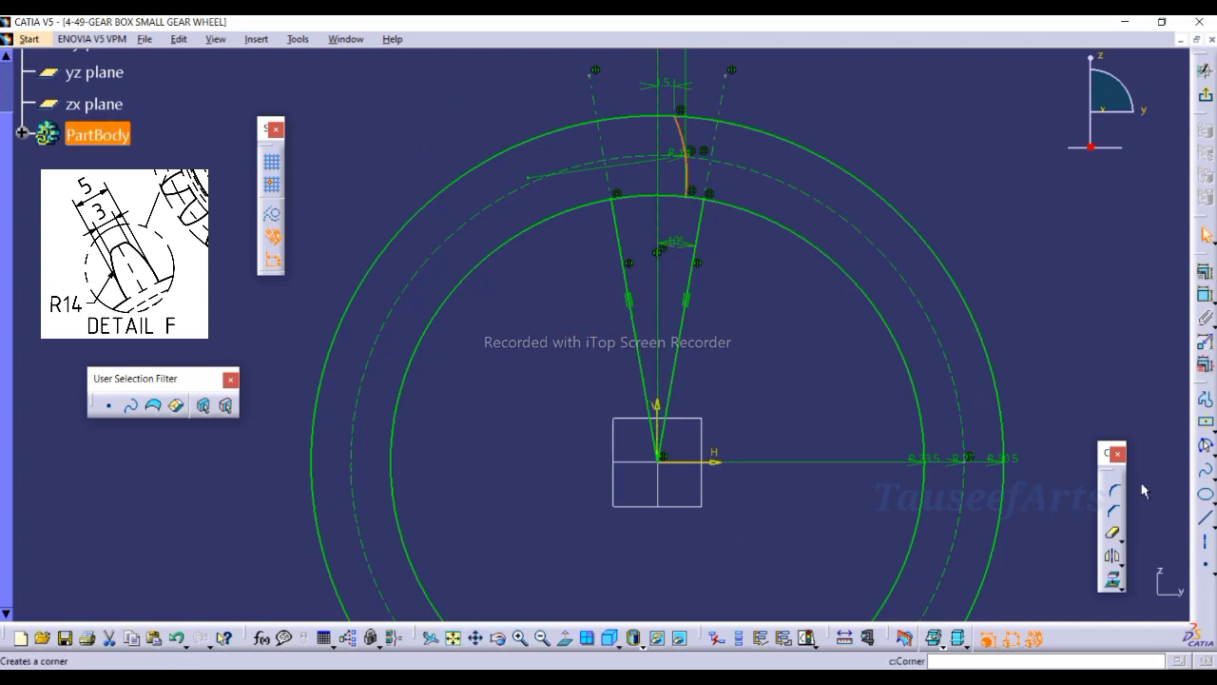
left_click(1112, 559)
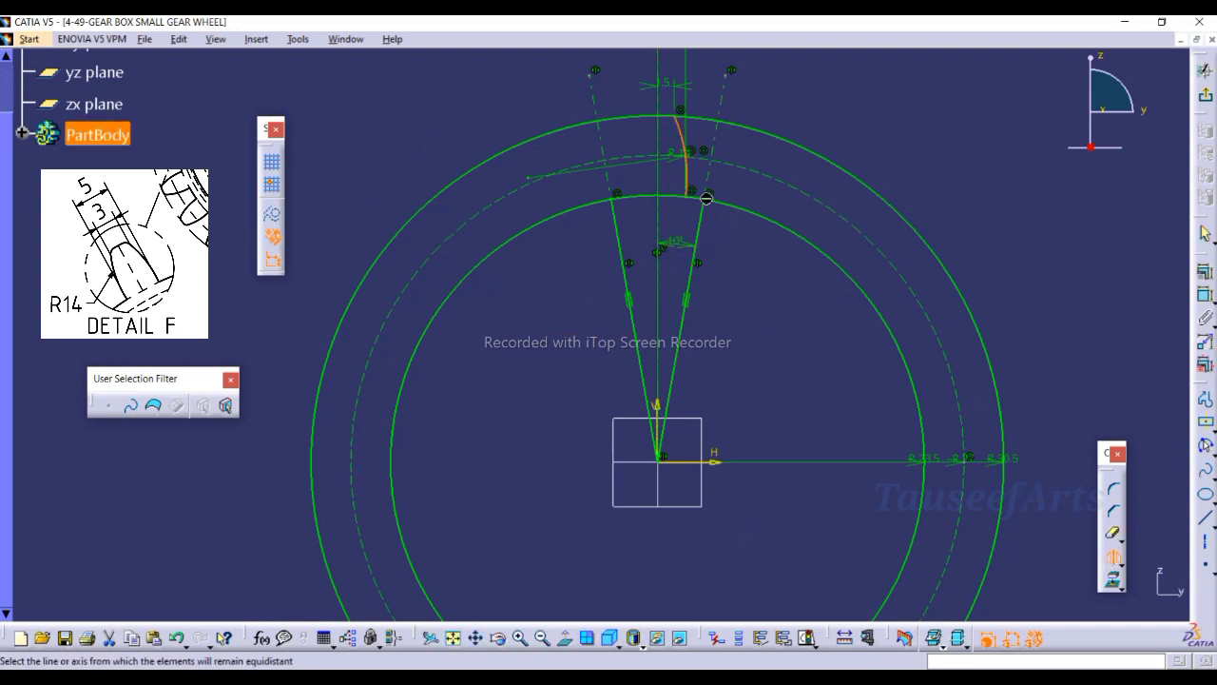
left_click(658, 127)
mouse_move(931, 169)
middle_mouse_down()
mouse_move(1054, 337)
mouse_move(981, 231)
middle_mouse_up()
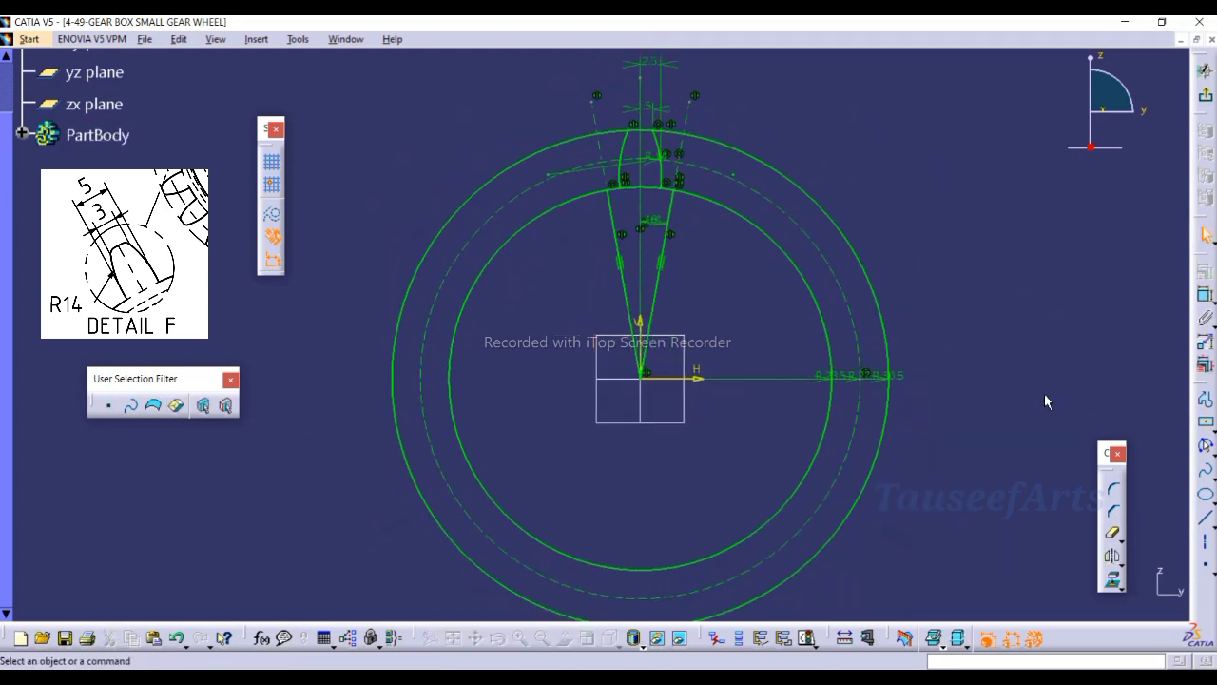
- Trim the outer and root circles and both tip-arc overhangs, then exit the Sketcher
left_click(1114, 531)
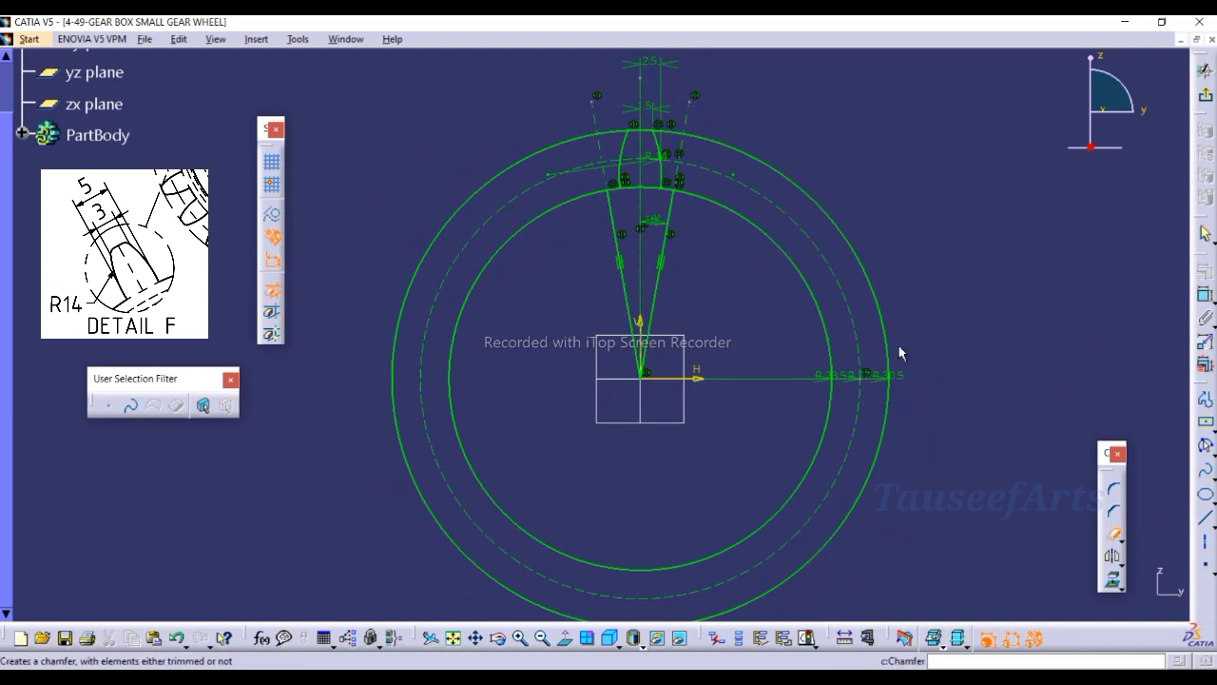
left_click(765, 161)
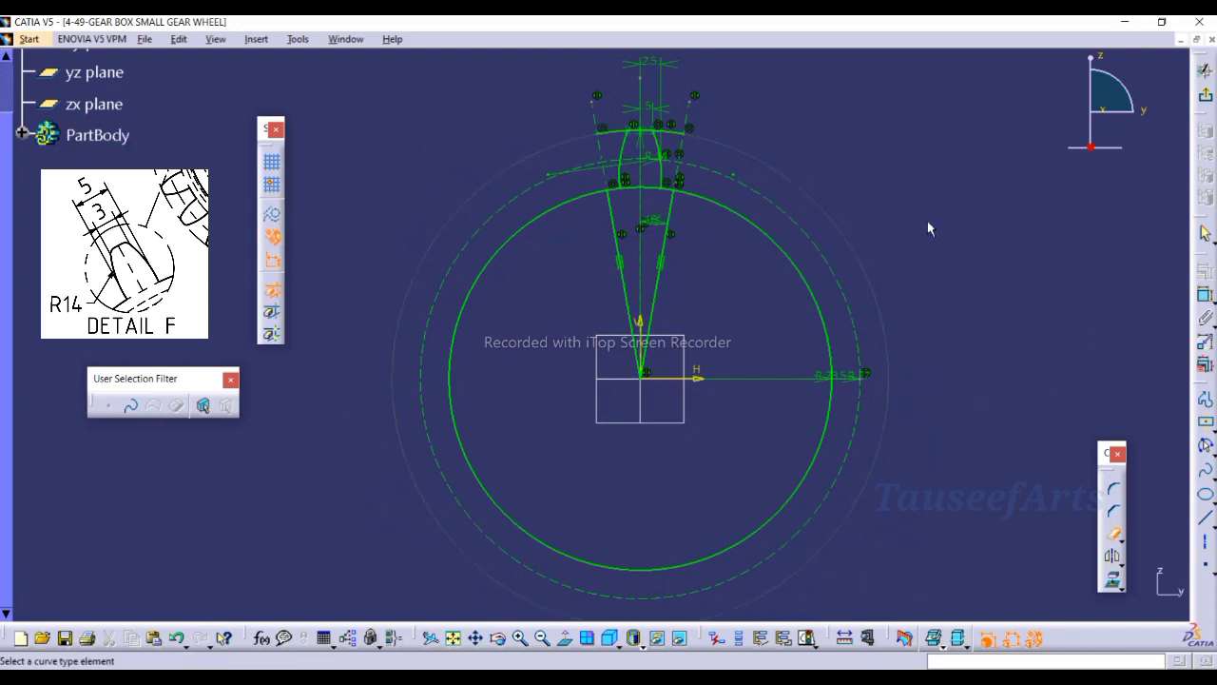
left_click(578, 198)
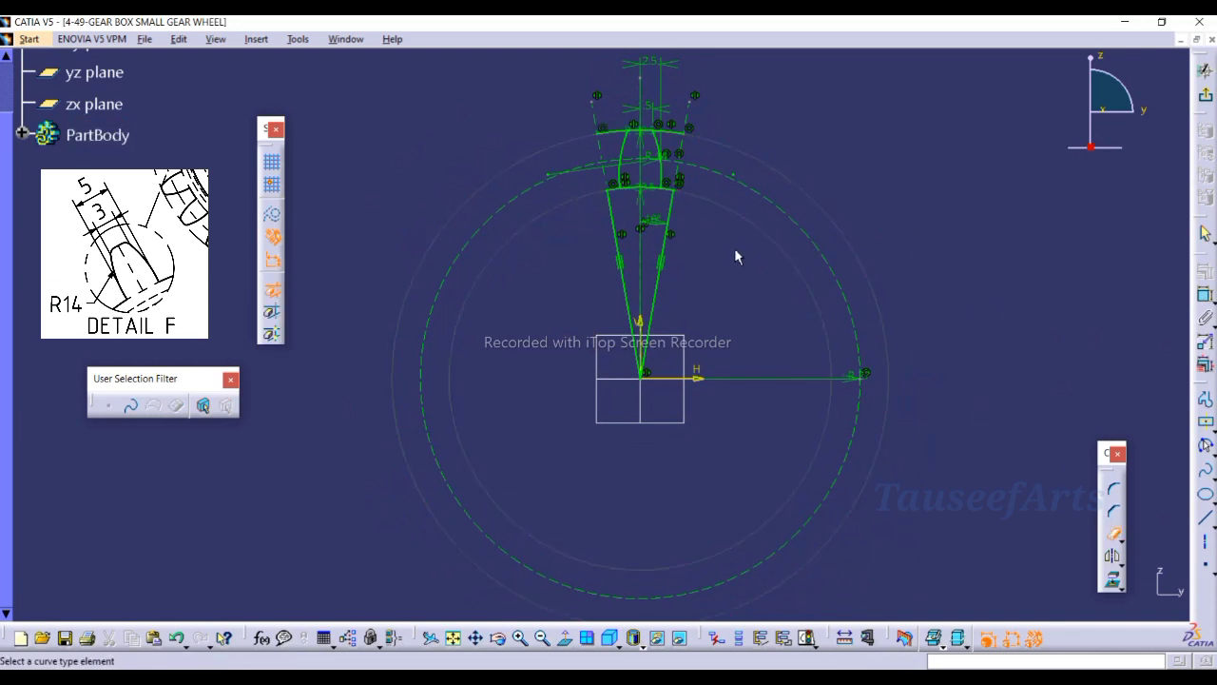
middle_click_drag(734, 247, 694, 178, "ctrl")
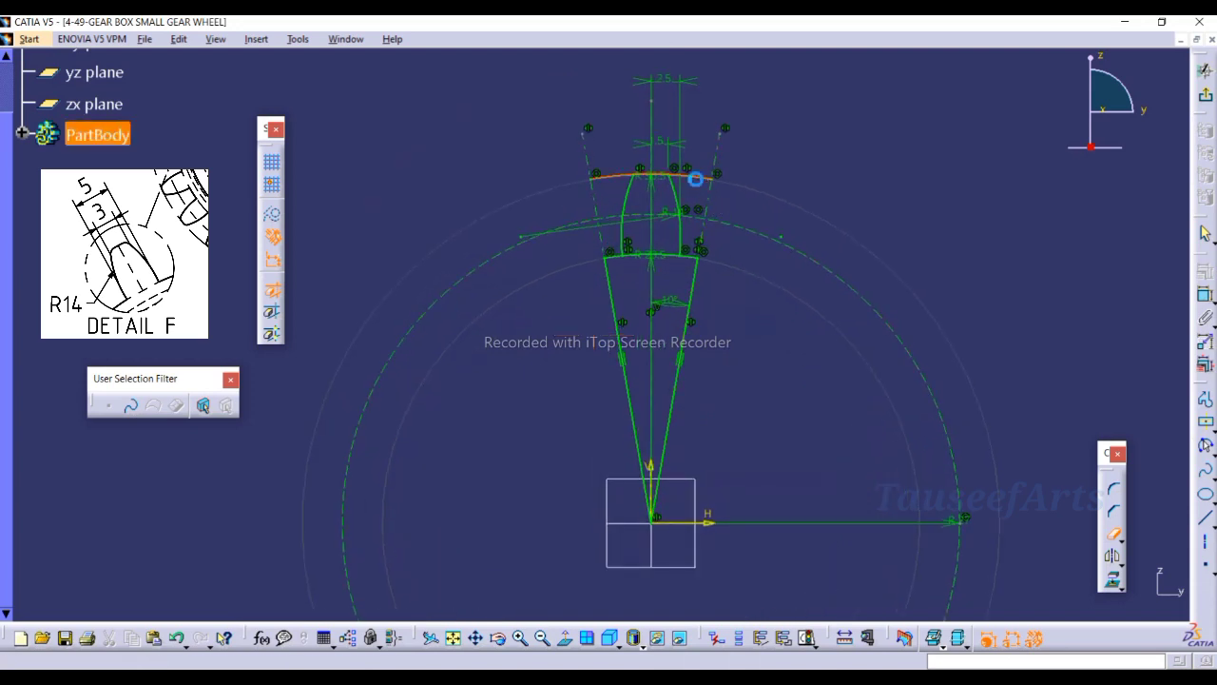
left_click(695, 179)
left_click(608, 183)
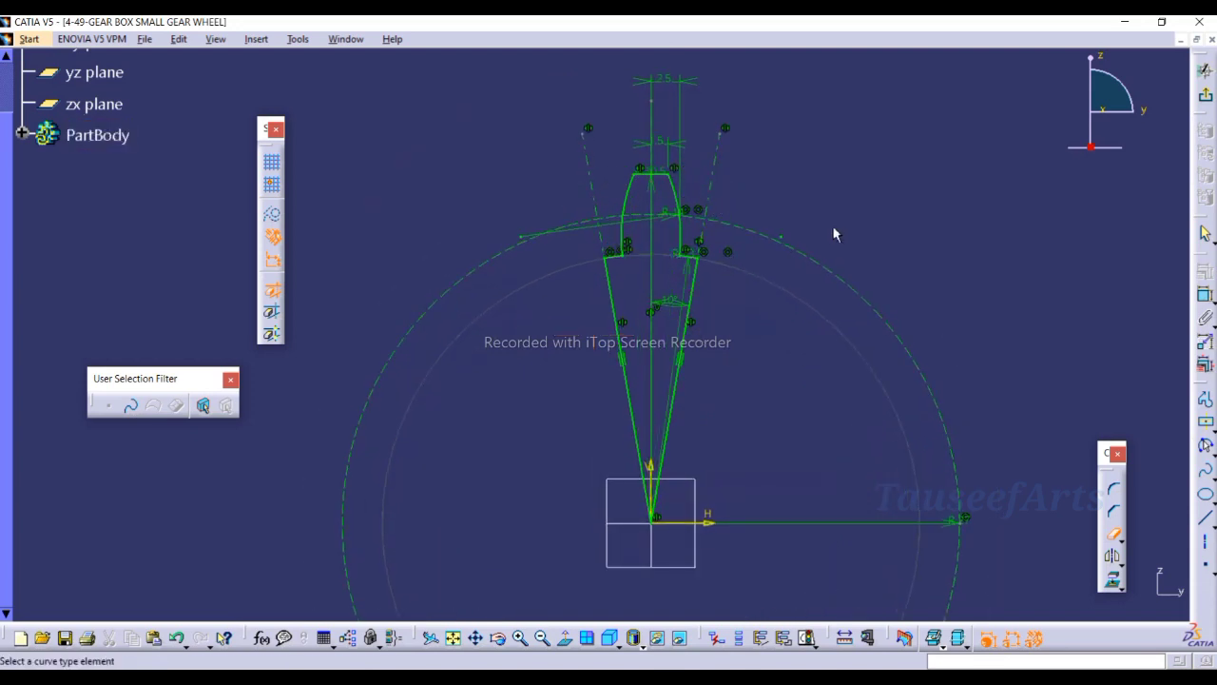
mouse_move(828, 190)
middle_mouse_down("ctrl")
mouse_move(861, 310)
mouse_move(874, 318)
mouse_move(916, 281)
middle_mouse_up("ctrl")
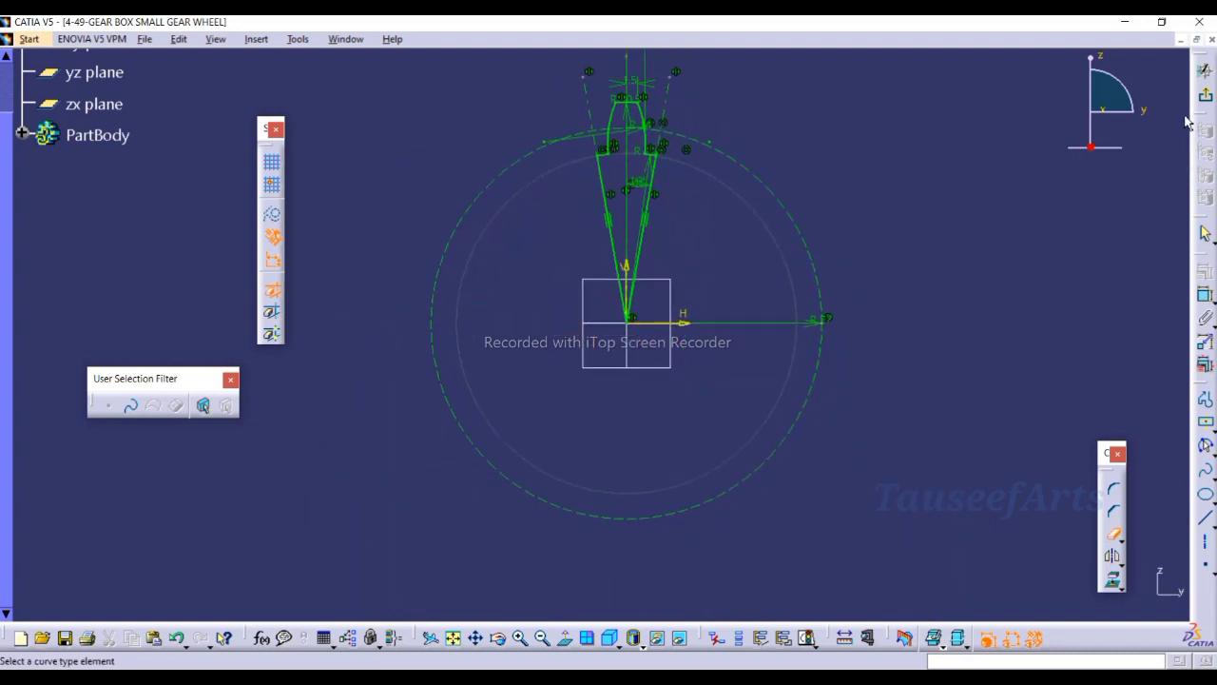
left_click(1205, 94)
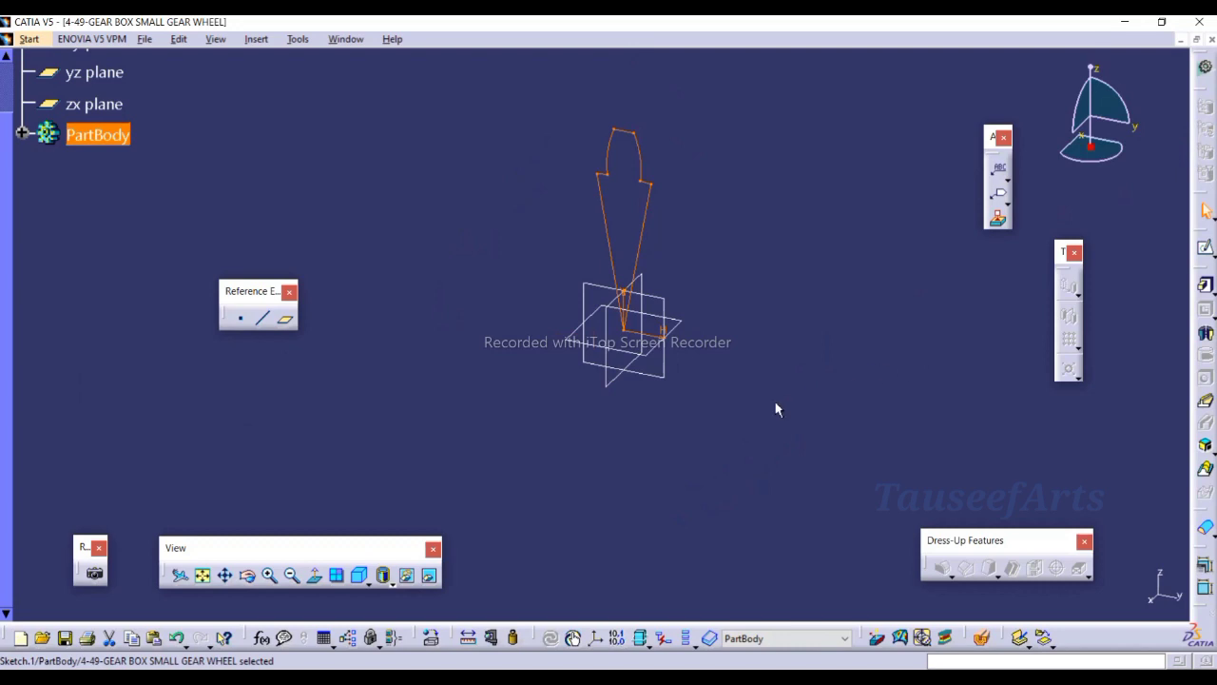
- Pad the tooth sketch 12 mm in the reversed direction to create Pad.1
left_click(1205, 283)
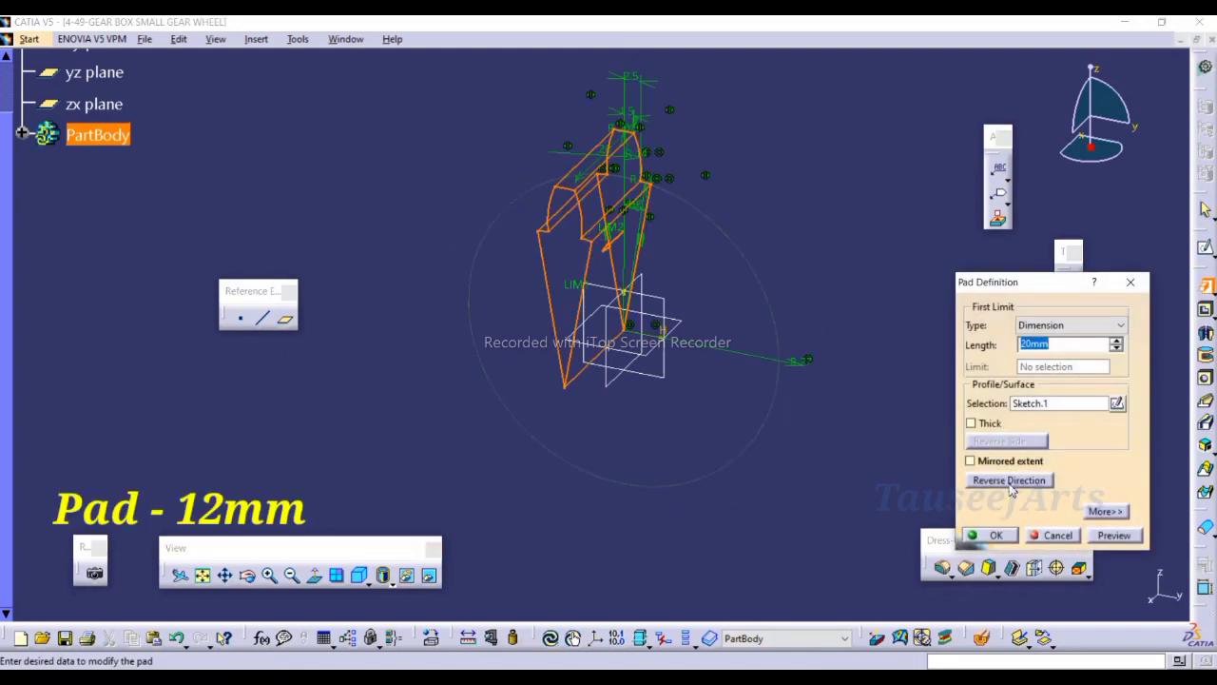
left_click(1009, 481)
type("1")
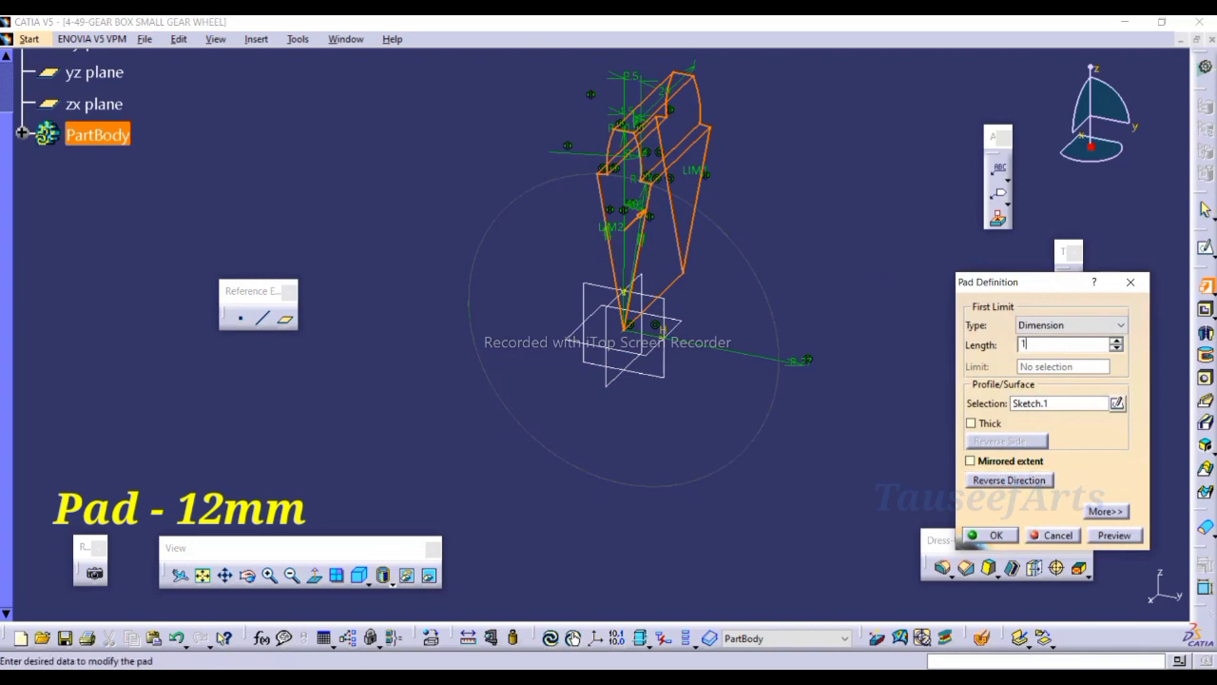
type("2")
key("Return")
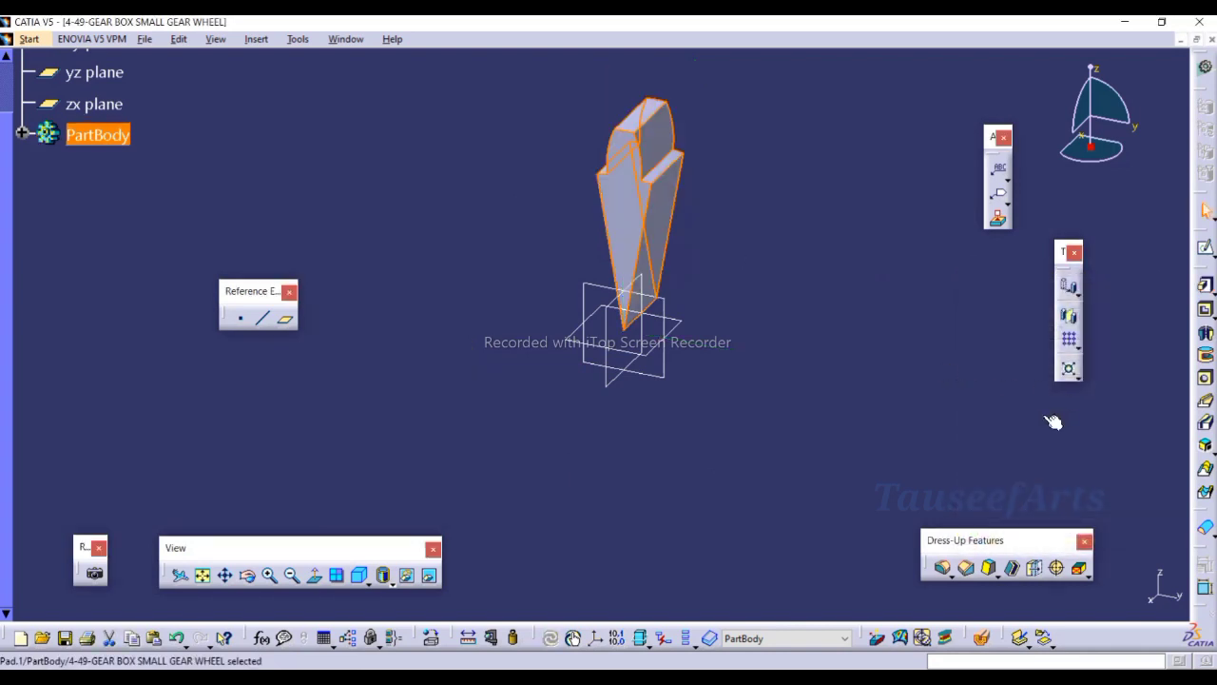
- Pattern the tooth as a complete-crown circular pattern of 18 instances, referenced on the pad face
left_click(1071, 369)
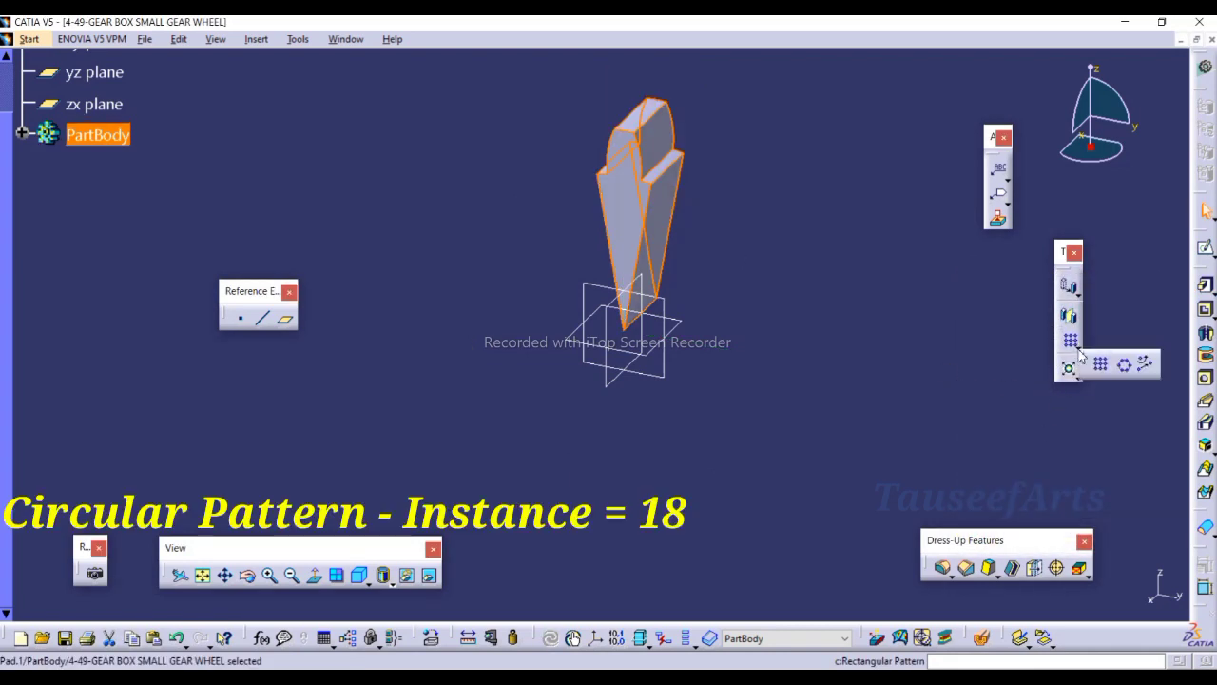
left_click(1122, 369)
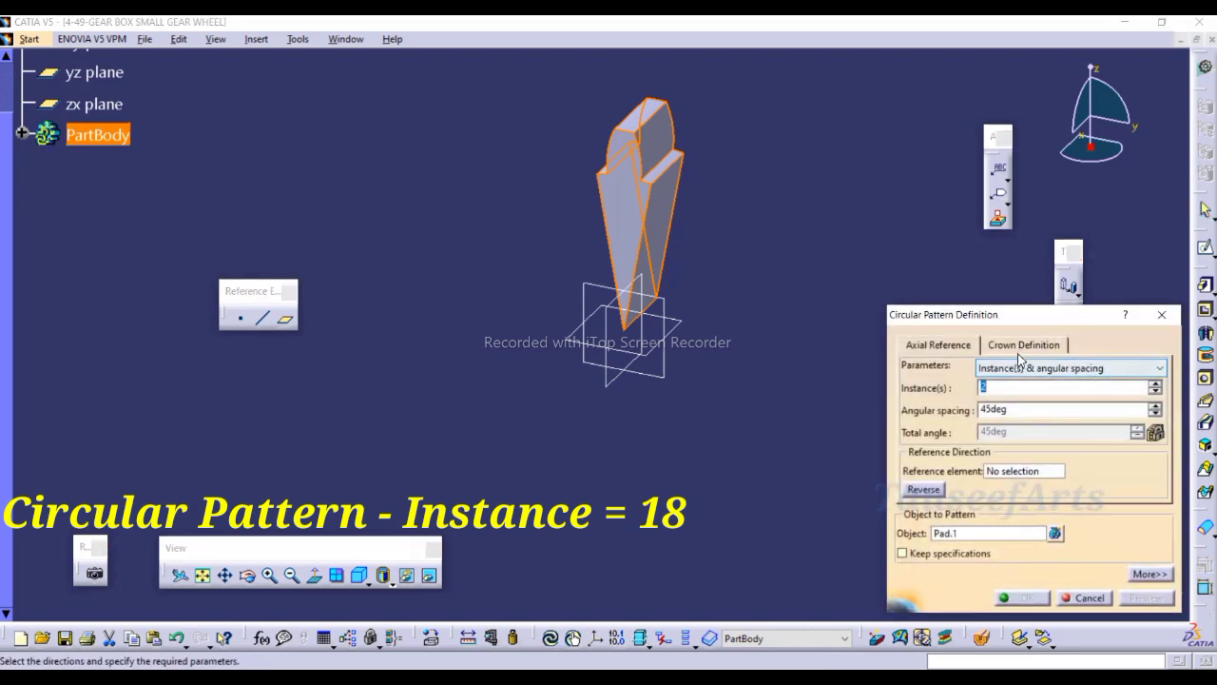
left_click(1016, 368)
left_click(1011, 398)
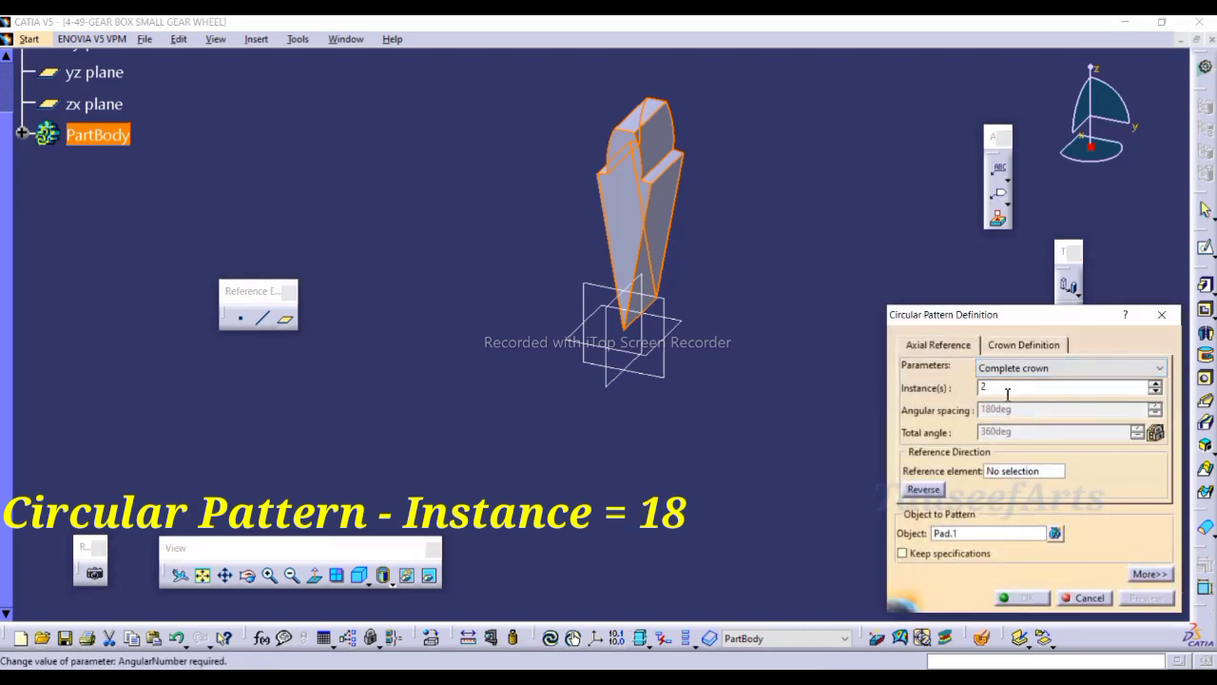
double_click(1007, 388)
type("18")
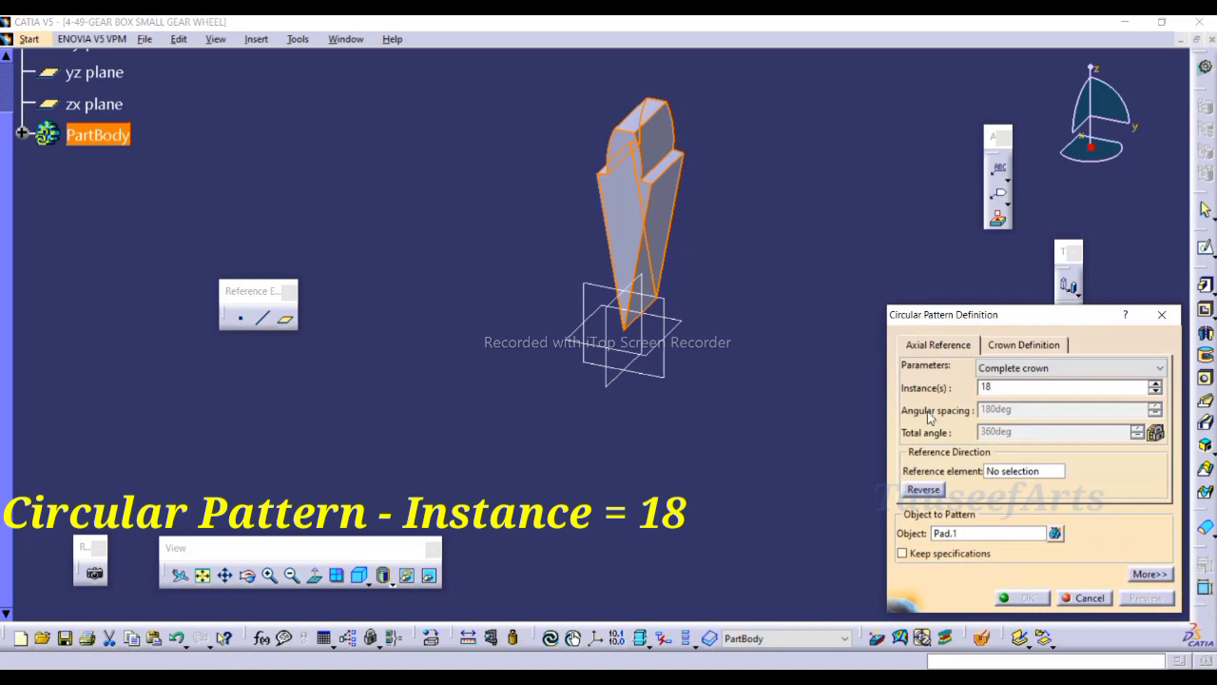
left_click(1015, 472)
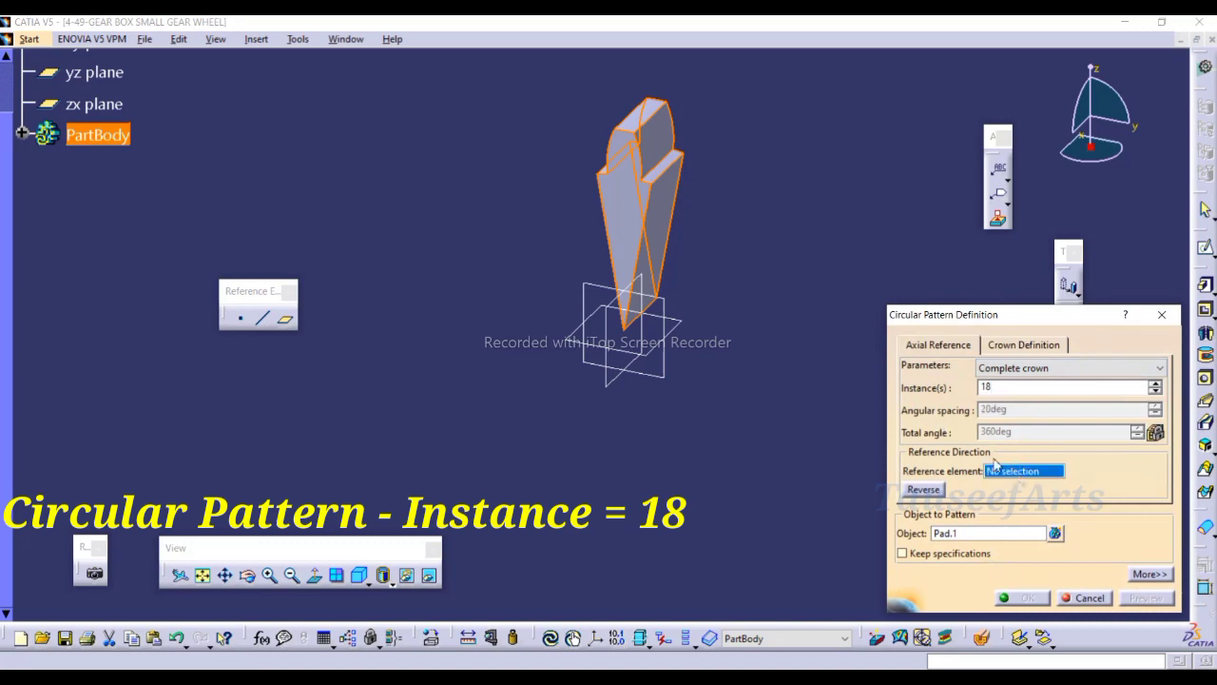
left_click(625, 236)
left_click(1132, 599)
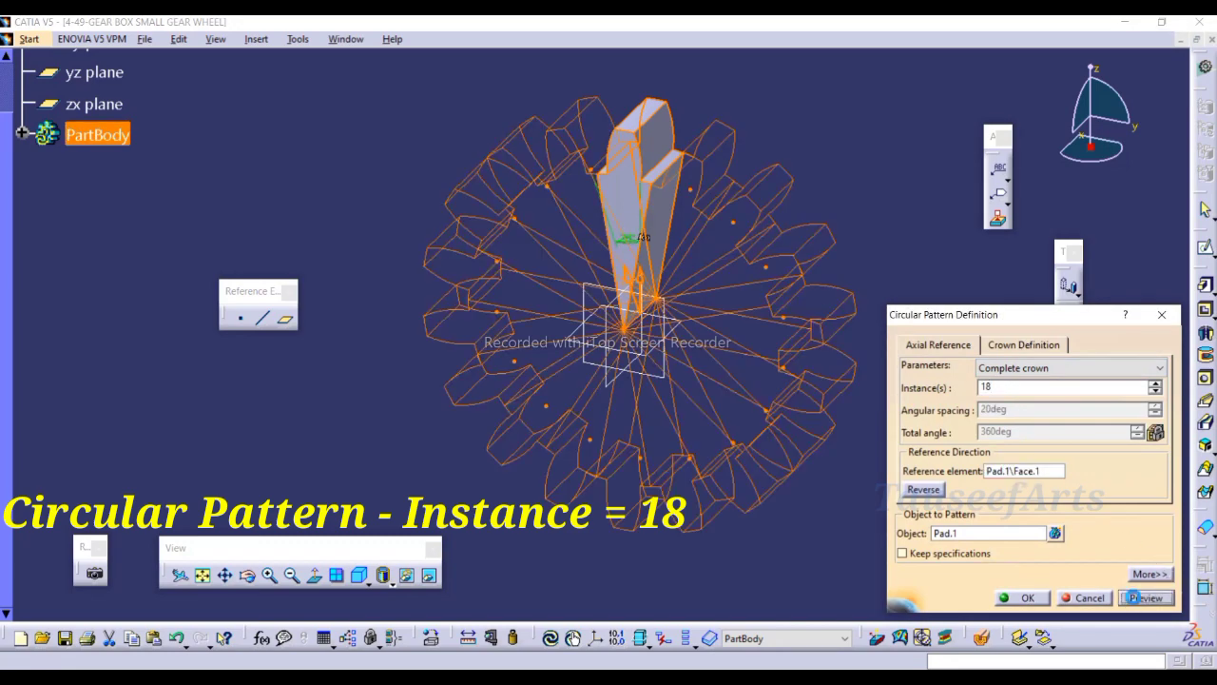
left_click(1021, 599)
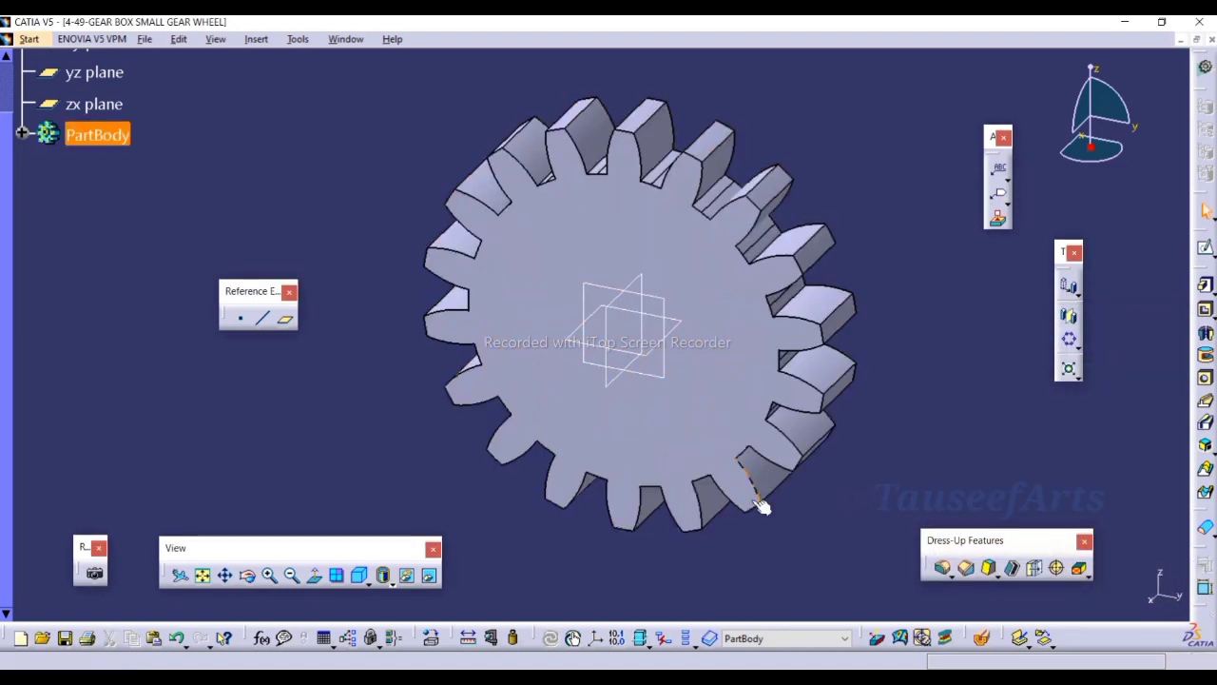
- Orbit the gear to an edge-on view and select the zx plane
middle_click_drag(797, 543, 807, 538)
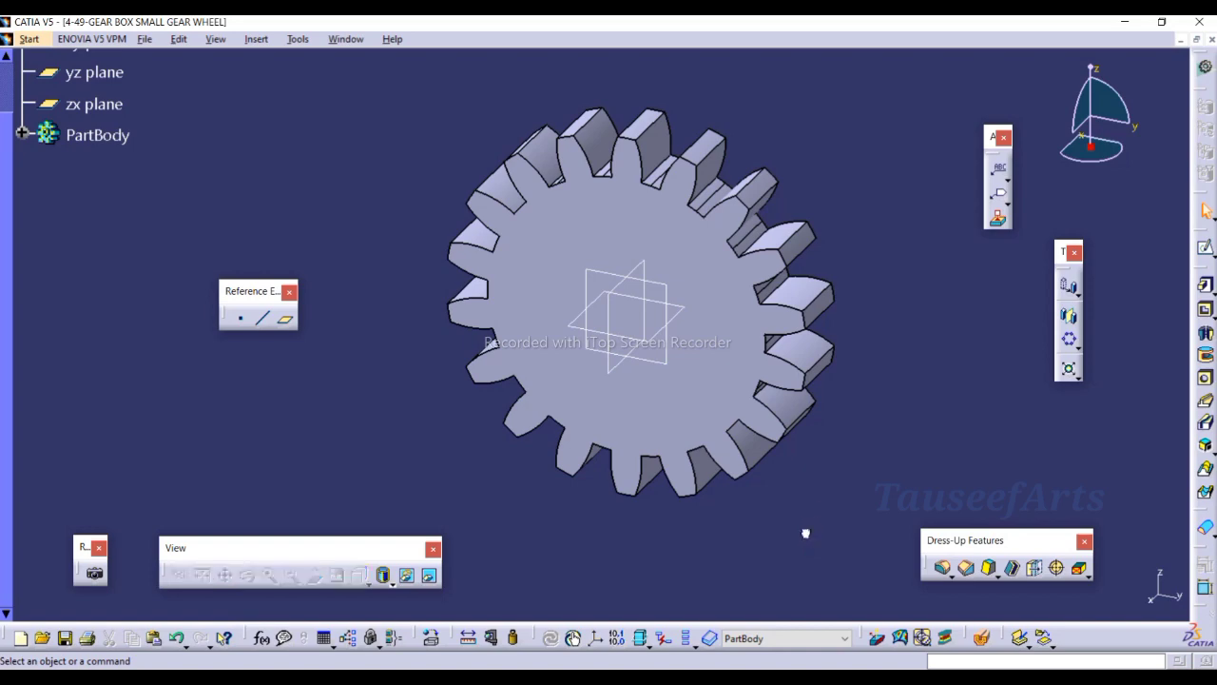
middle_click_drag(728, 573, 884, 509)
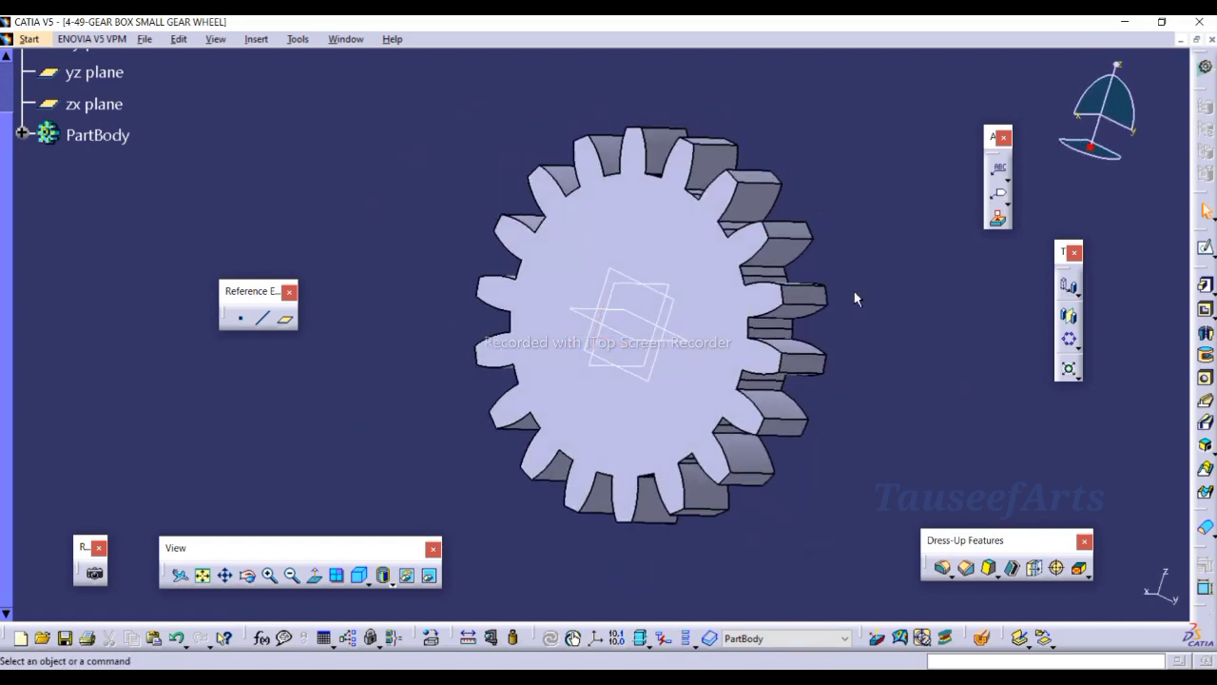
middle_click_drag(854, 299, 774, 253)
middle_click_drag(875, 329, 702, 300)
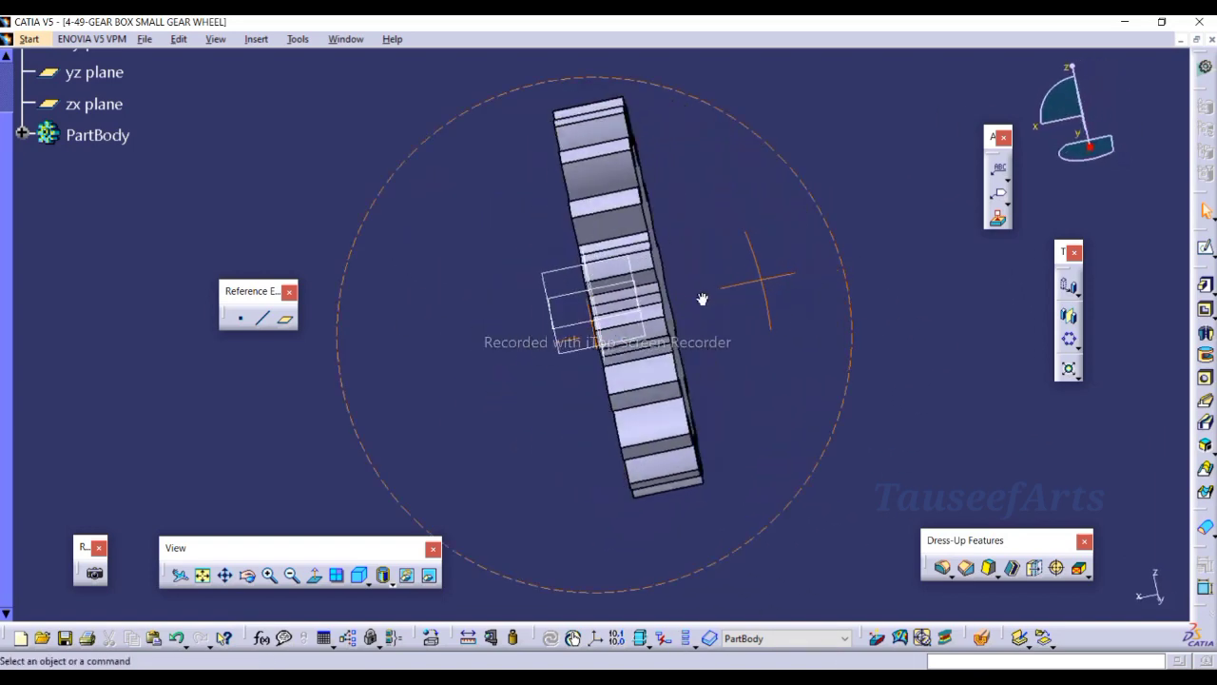
left_click(629, 257)
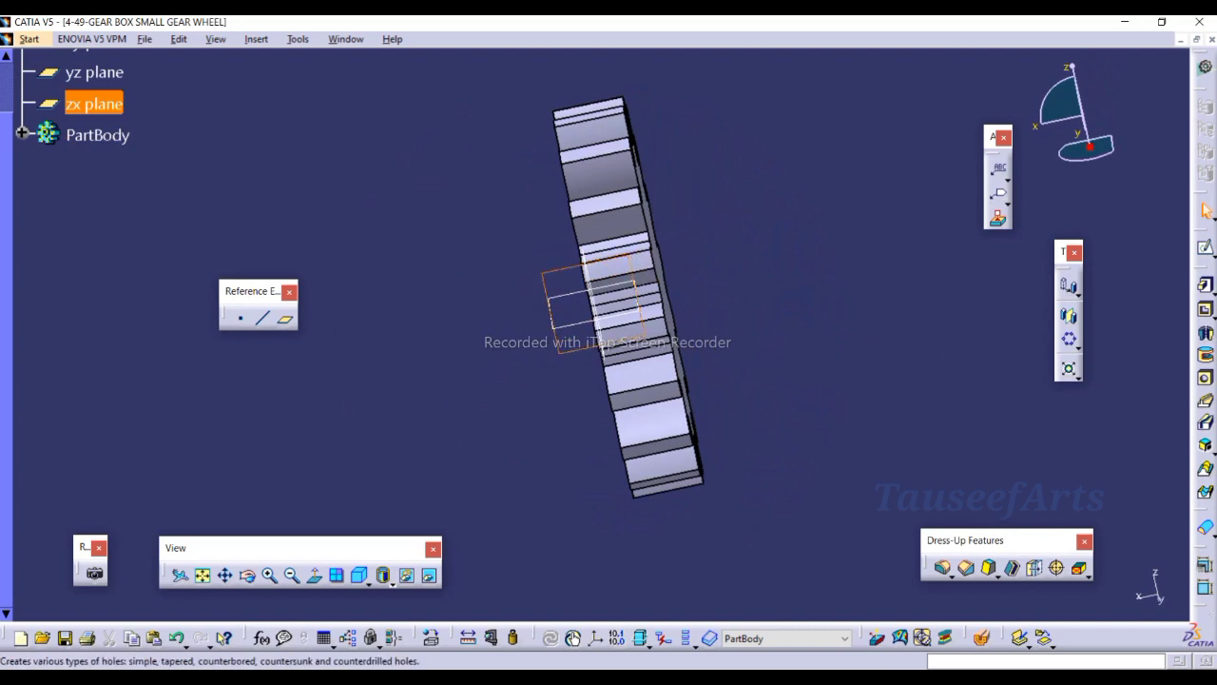
- Open a sketch on the zx plane and draw a horizontal axis above the gear
left_click(1204, 247)
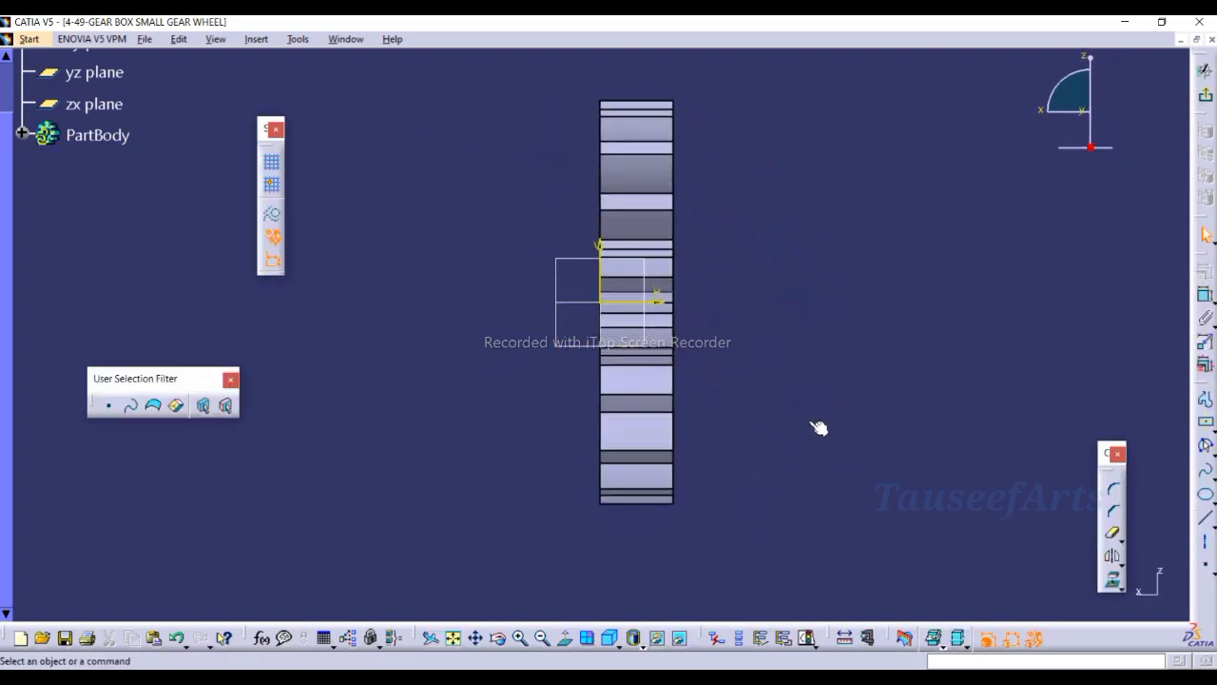
middle_click_drag(815, 427, 774, 443)
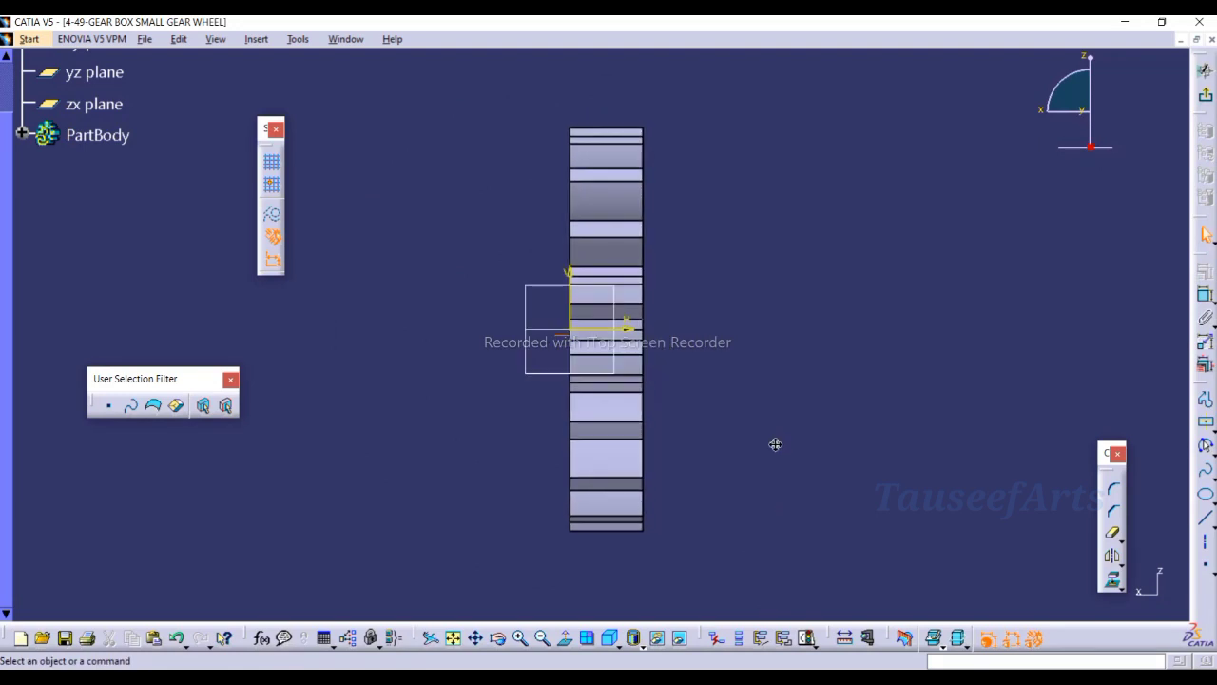
left_click(1205, 542)
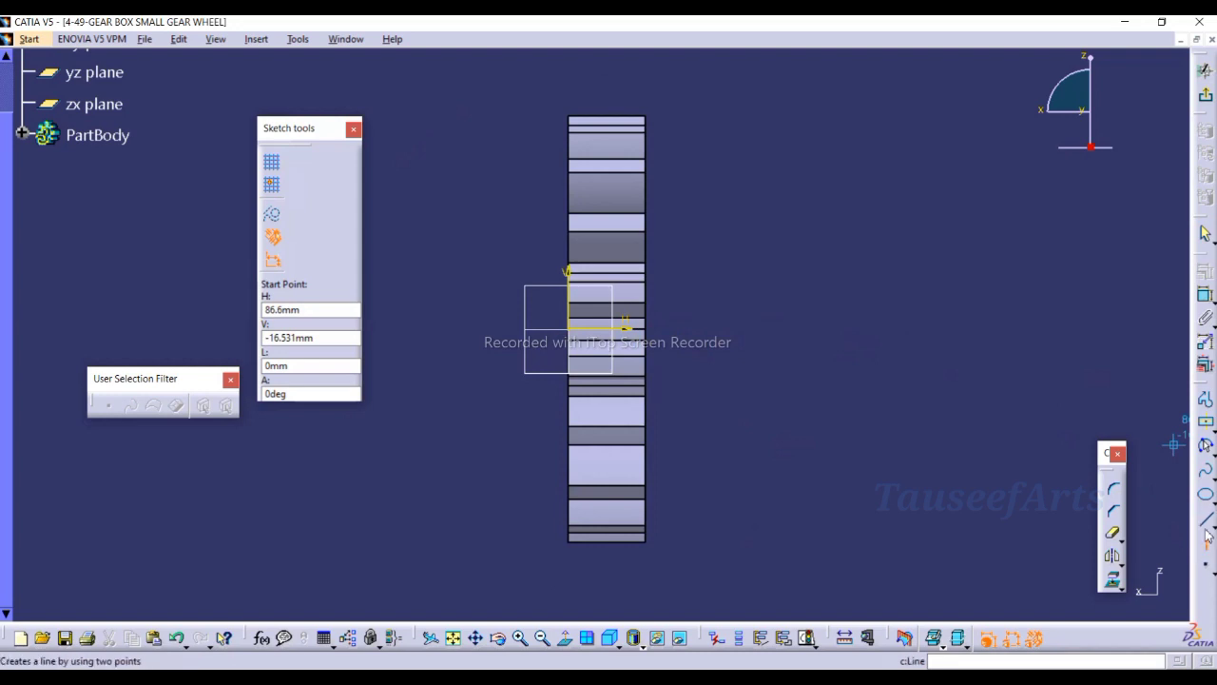
left_click(533, 175)
left_click(780, 179)
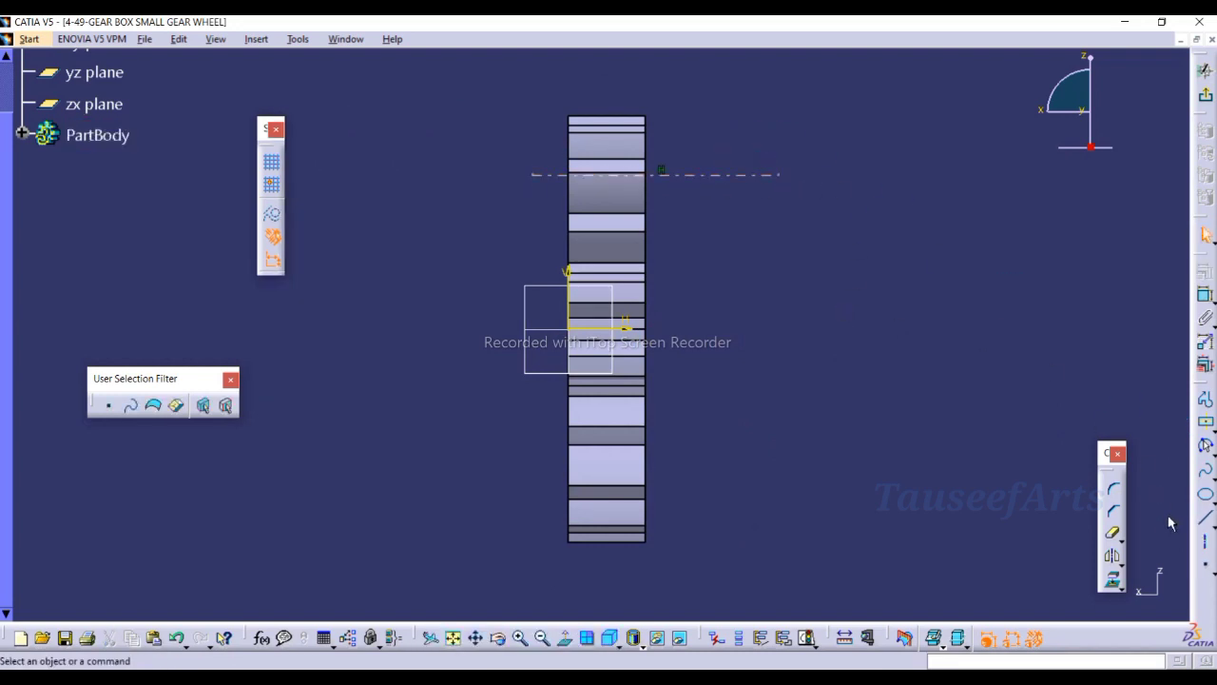
- Project the PartBody's edges into the sketch
left_click(1203, 537)
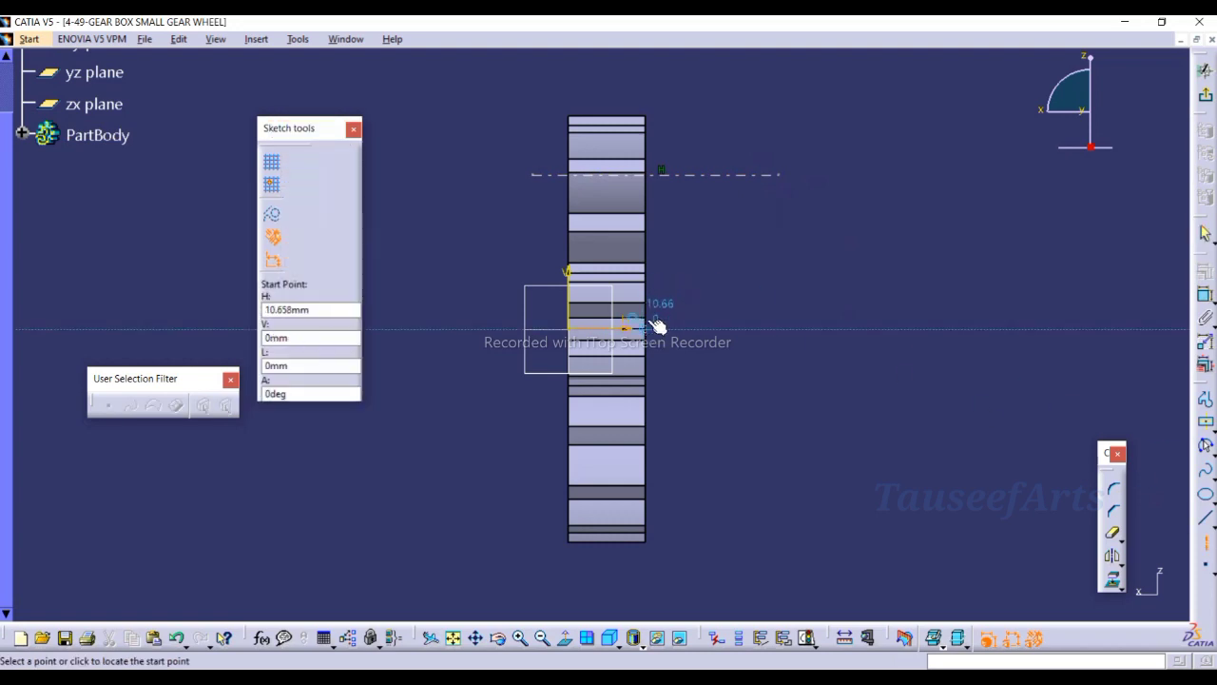
left_click(1205, 540)
left_click(1110, 582)
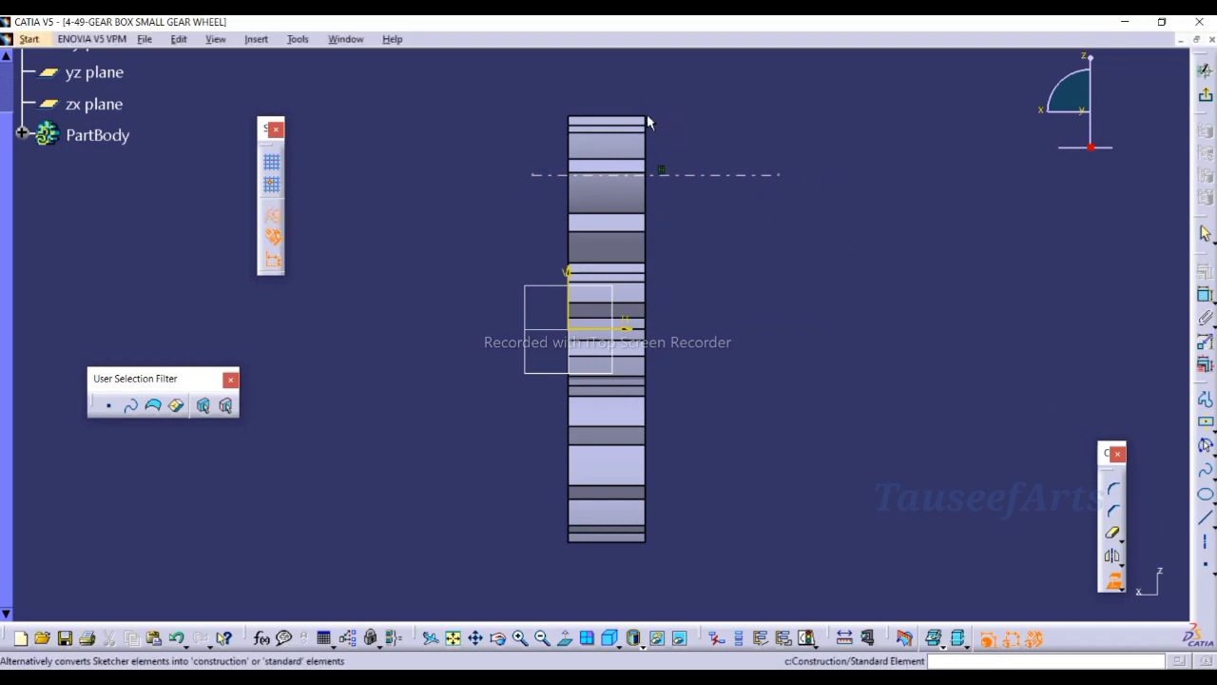
left_click(651, 122)
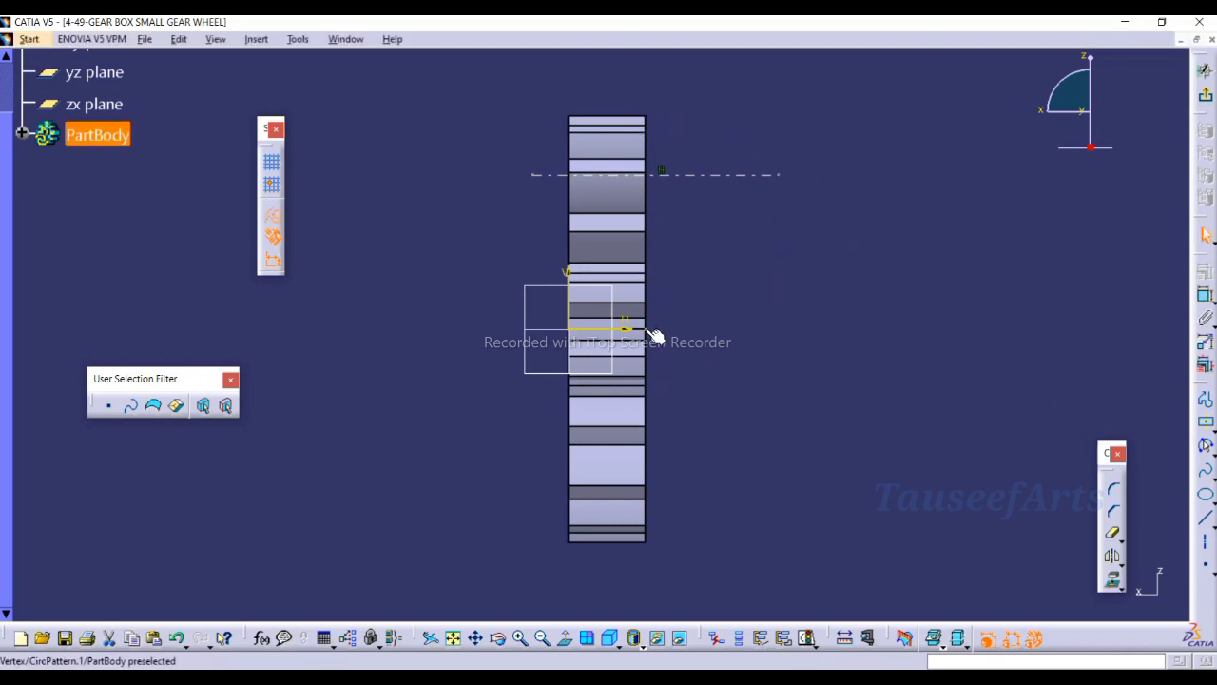
- Project the gear's corner point into the sketch as construction geometry
left_click(738, 323)
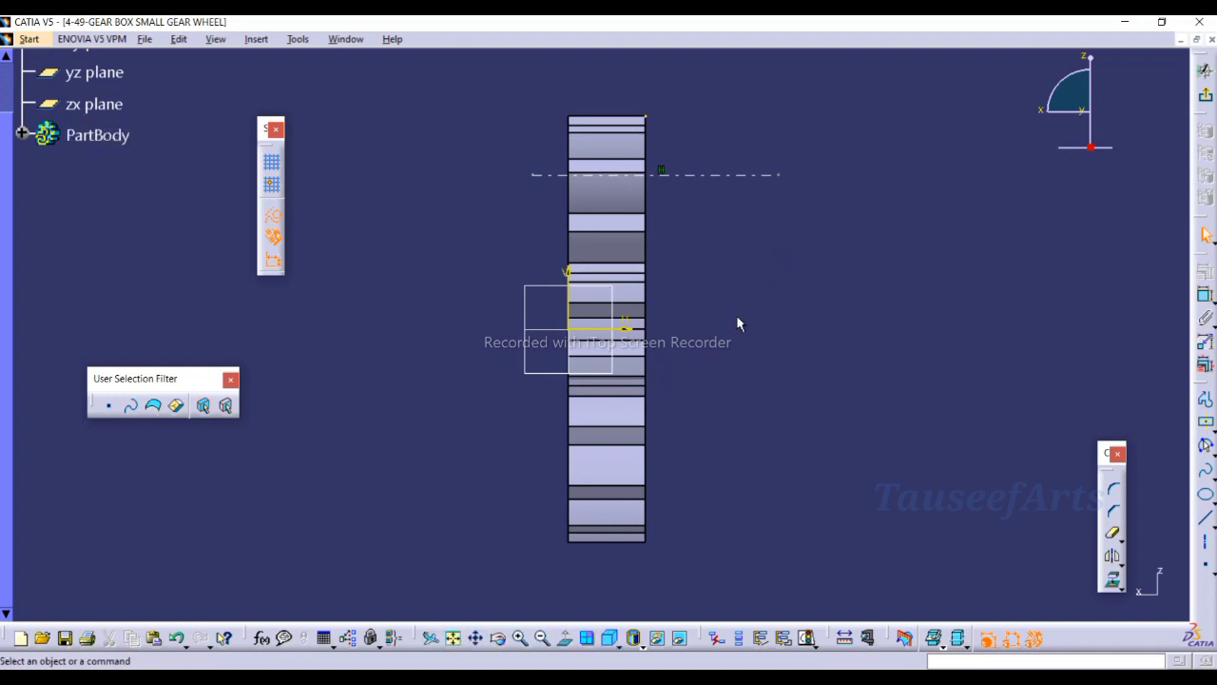
left_click(1112, 578)
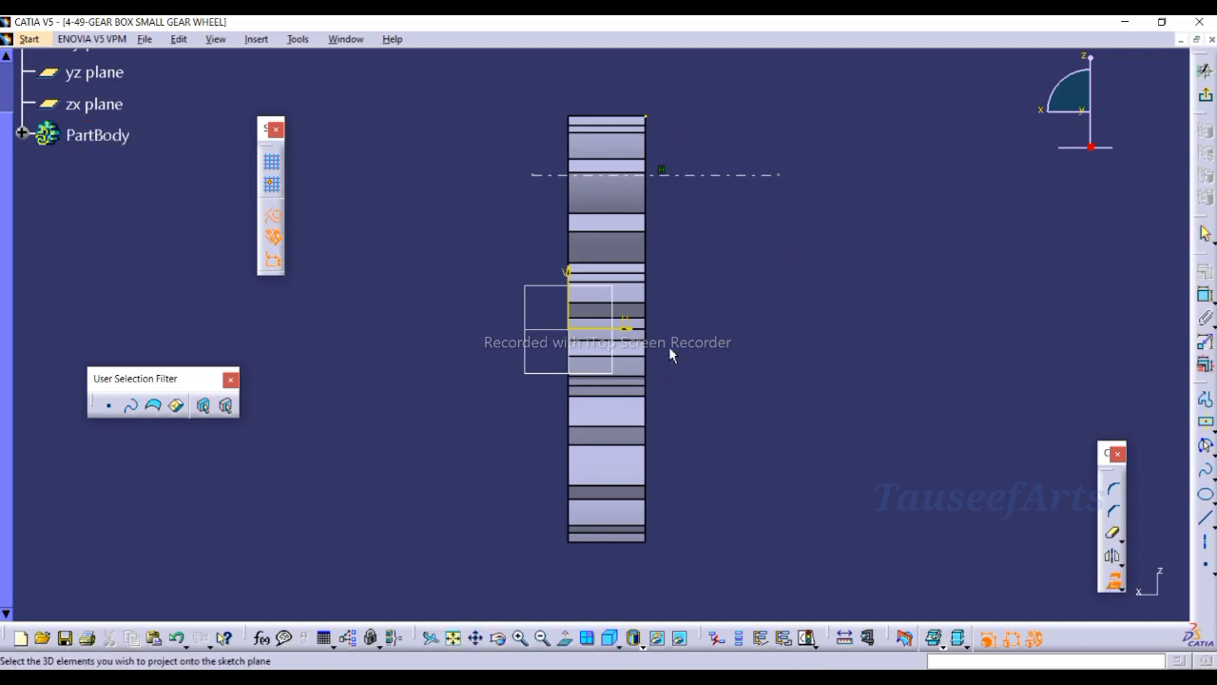
left_click(656, 338)
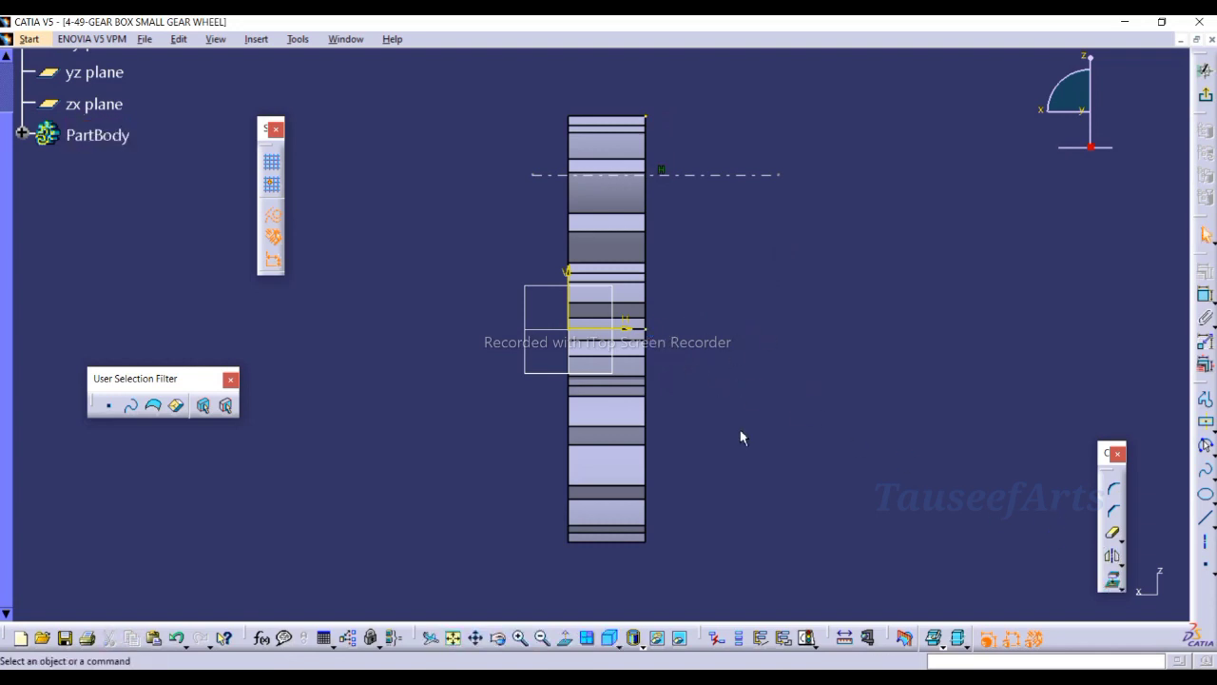
left_click(272, 215)
- Dimension the axis line 19 mm (38/2) above the projected corner point
left_click(613, 335)
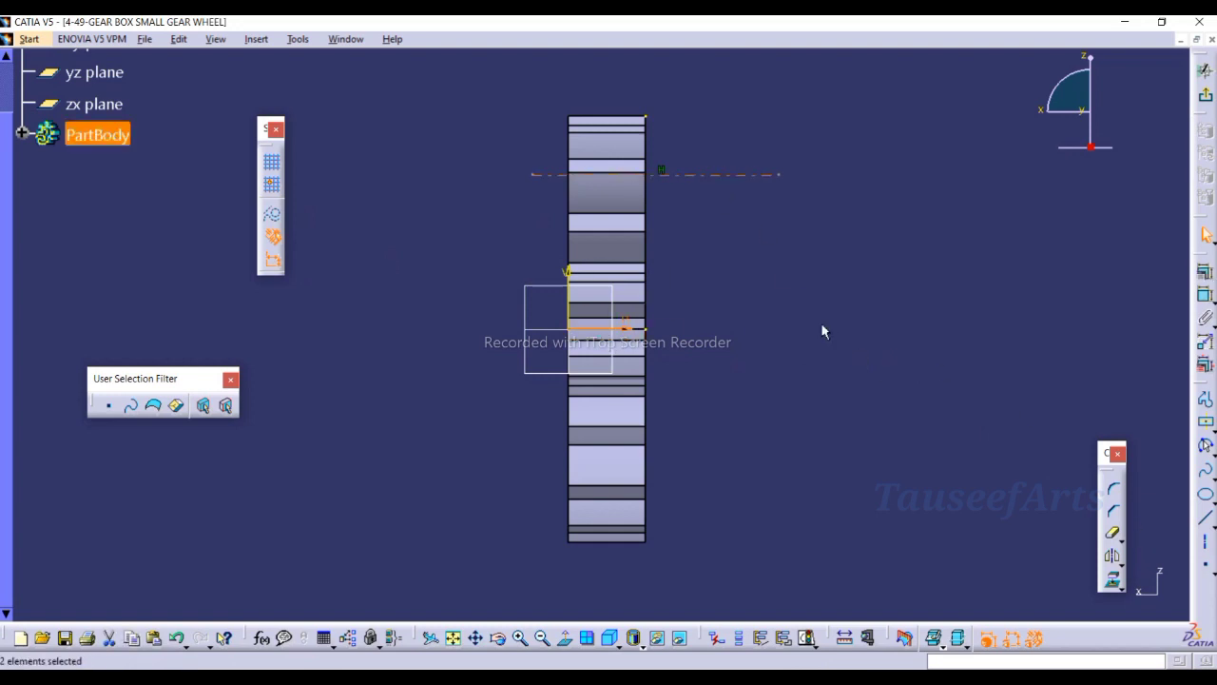
left_click(1205, 294)
left_click(507, 258)
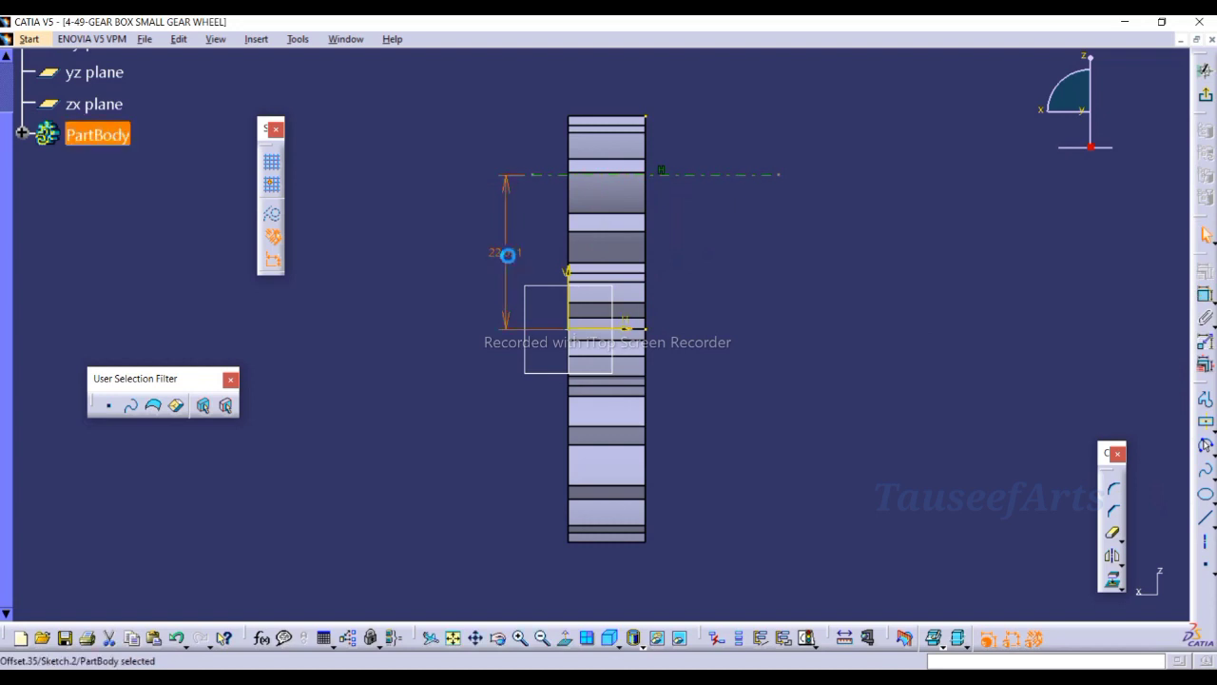
double_click(508, 258)
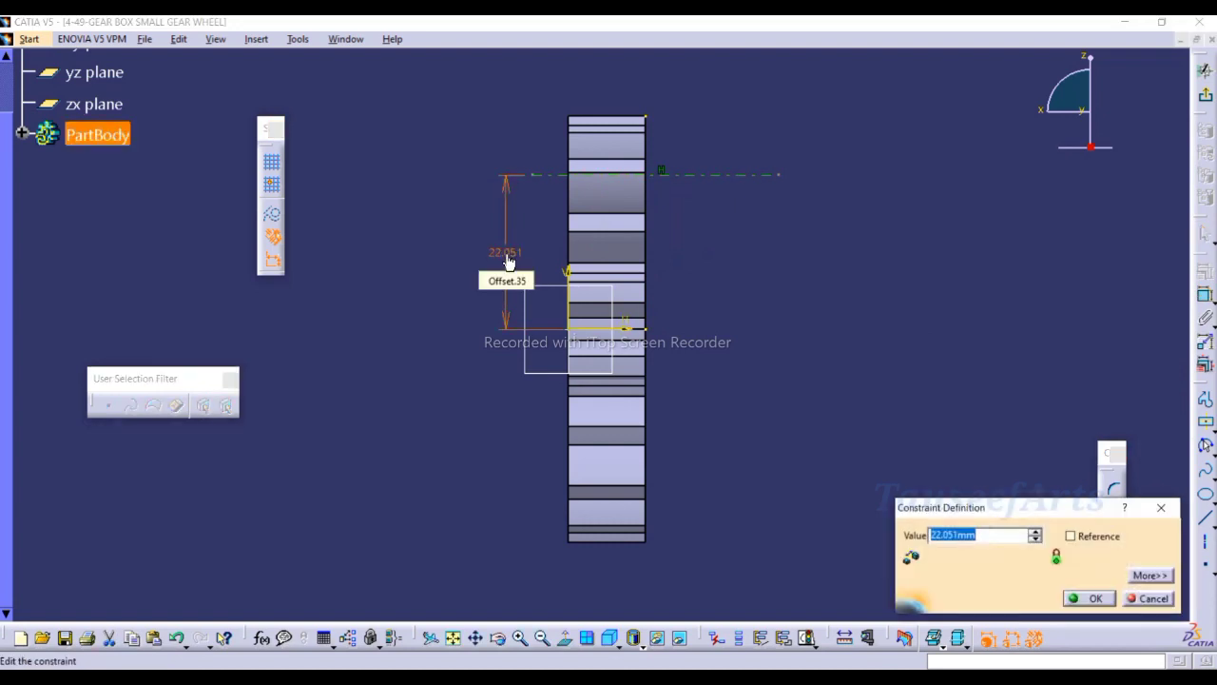
type("38/2")
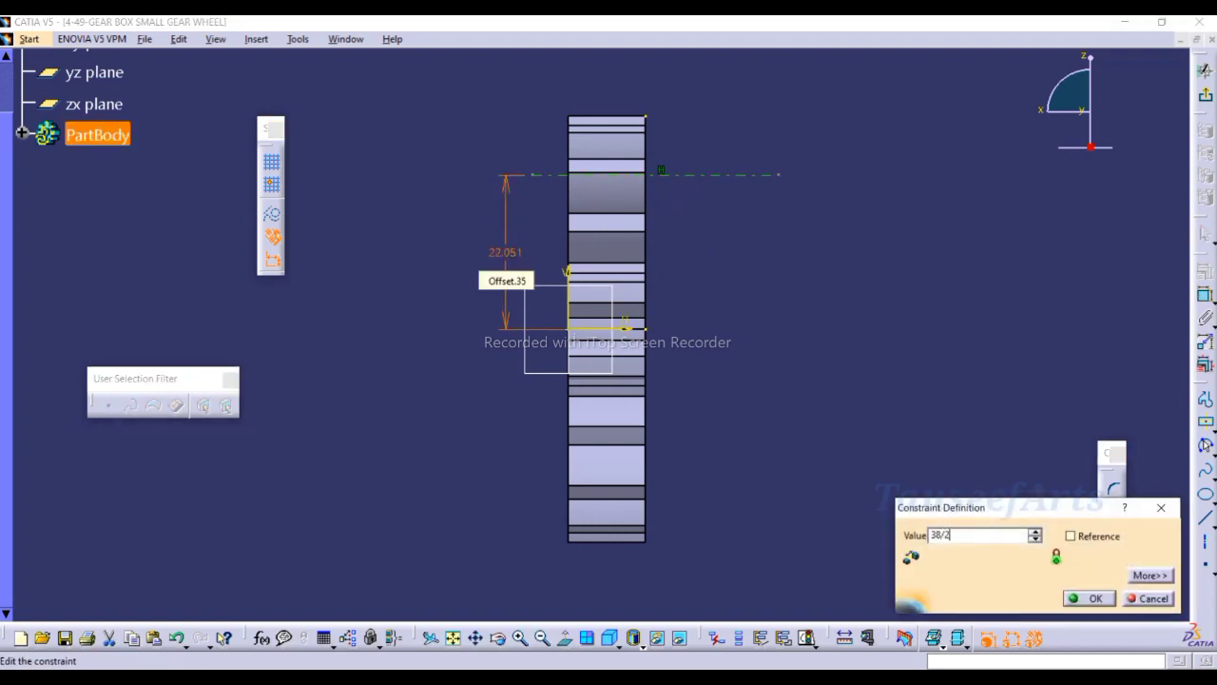
key("Return")
left_click(742, 288)
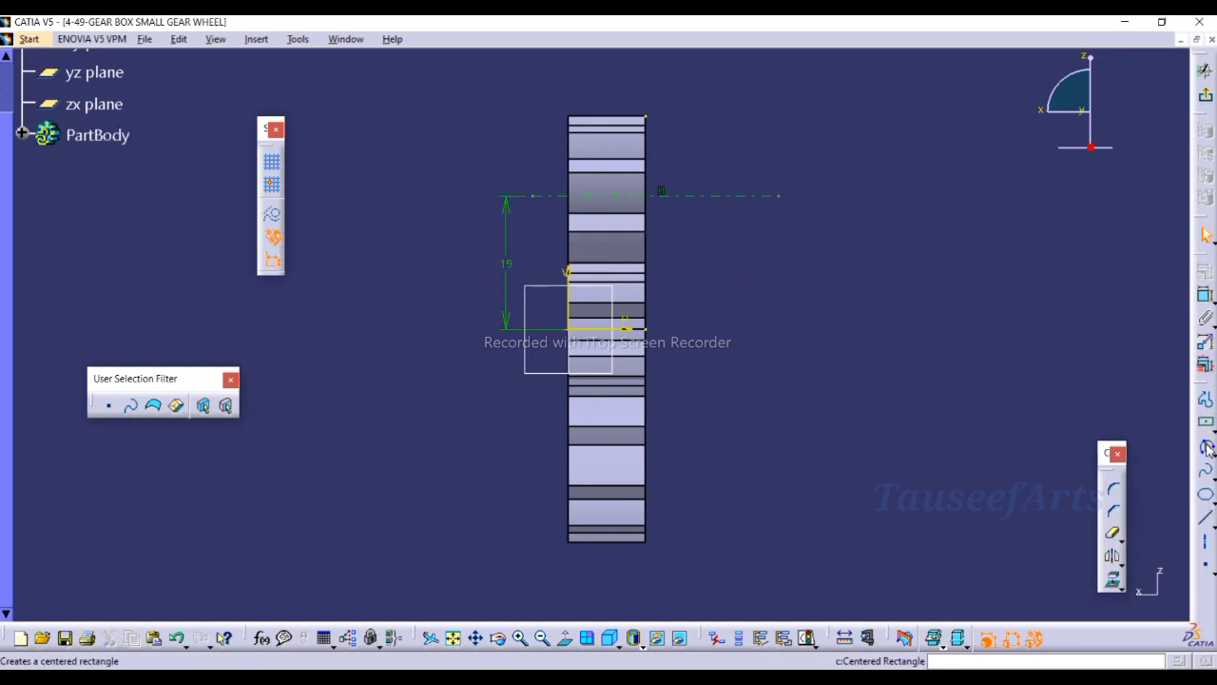
- Draw a closed eight-line profile from the gear's lower-right corner up to the axis, notched at the top
left_click(1206, 399)
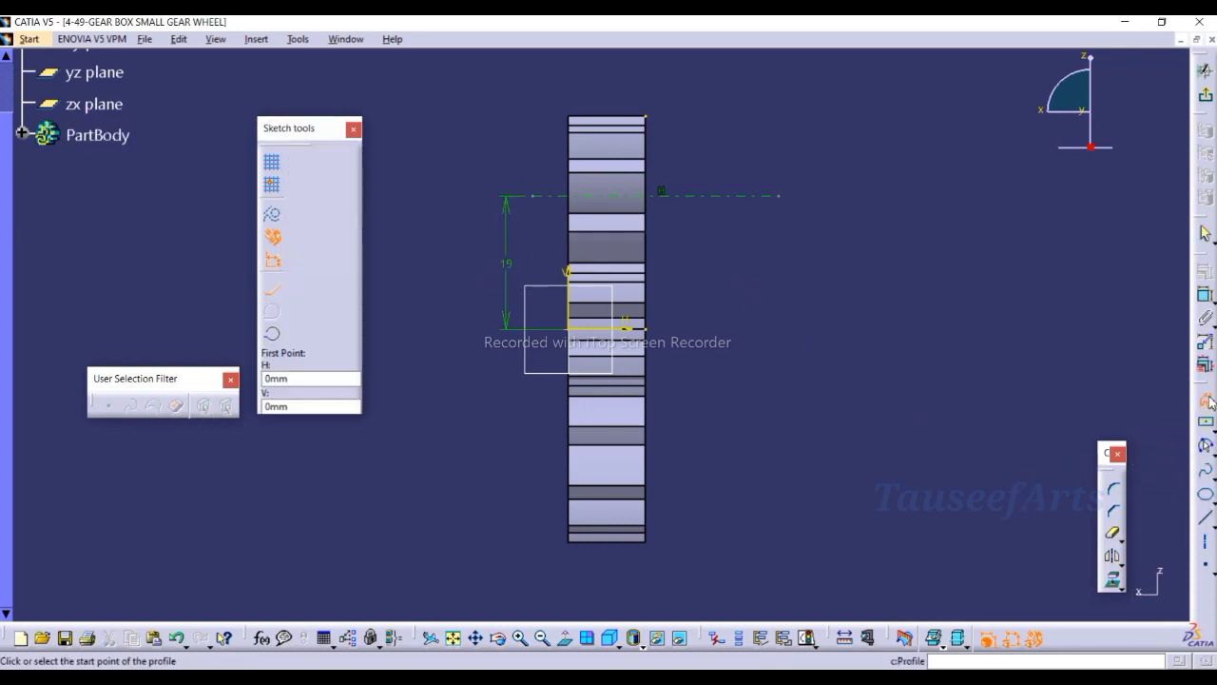
left_click(646, 329)
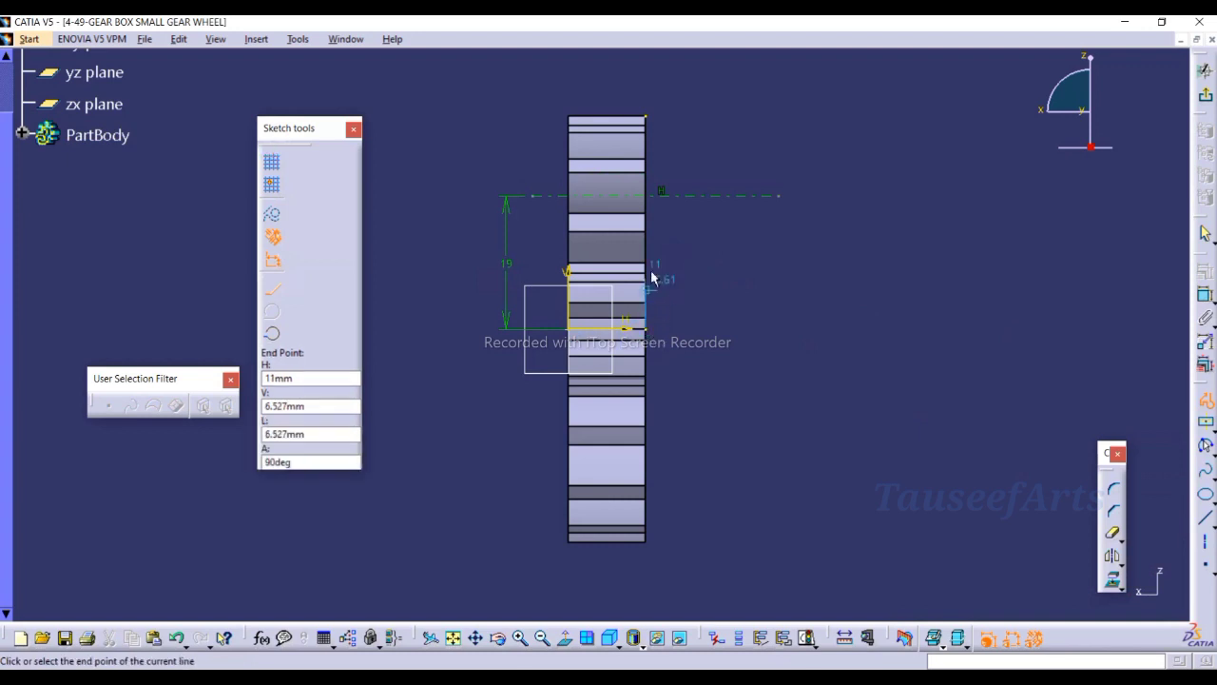
left_click(656, 197)
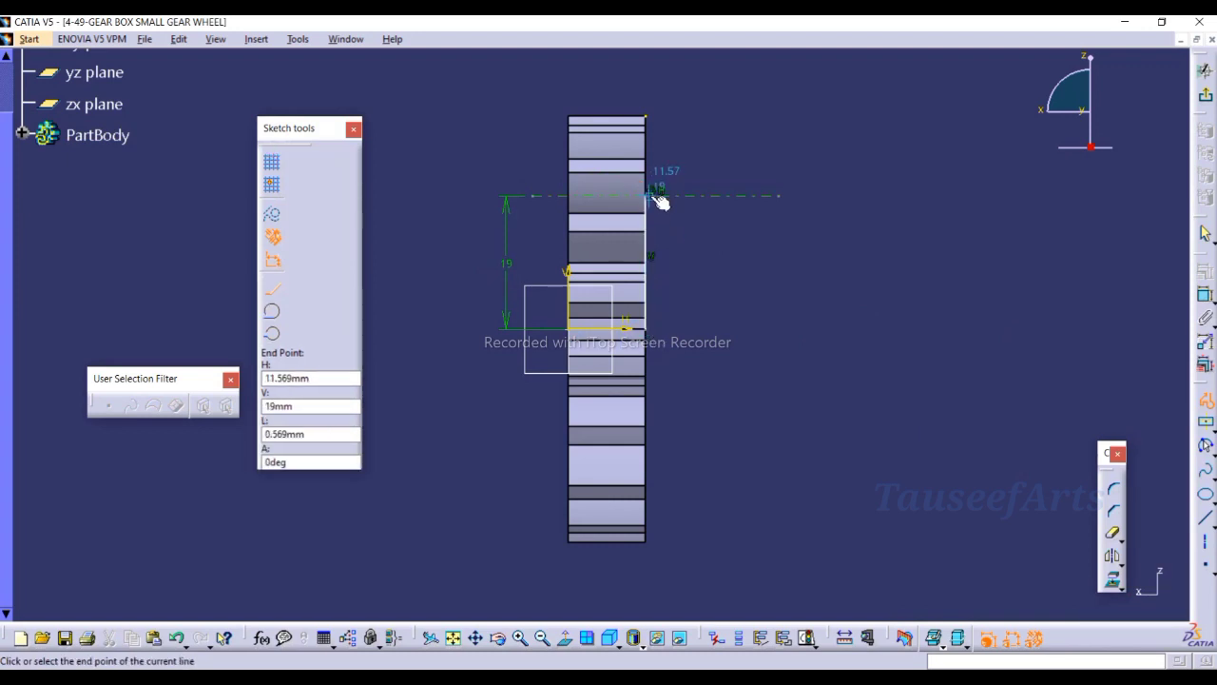
left_click(665, 196)
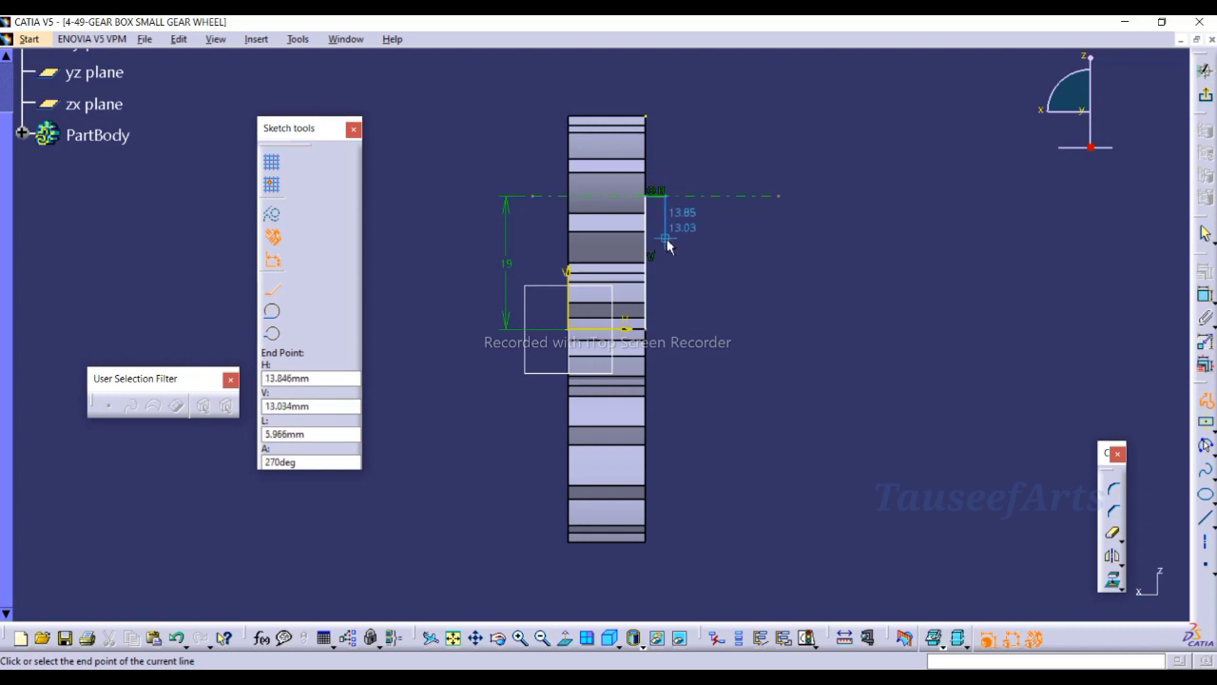
left_click(666, 244)
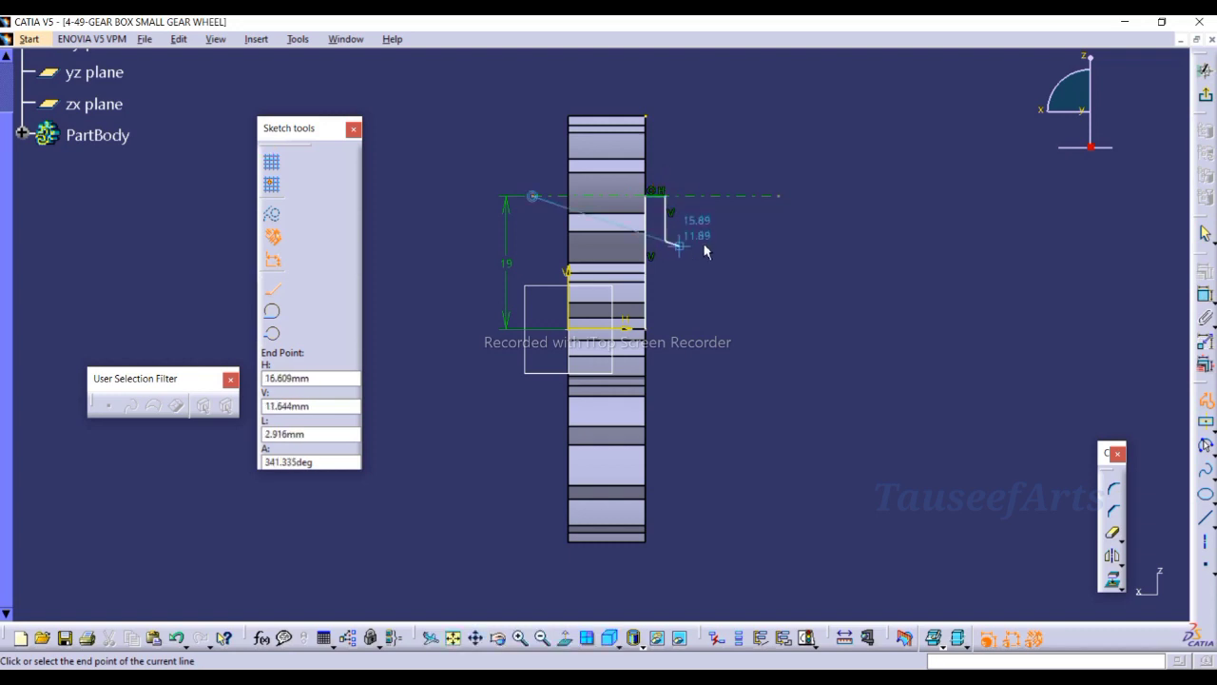
left_click(691, 243)
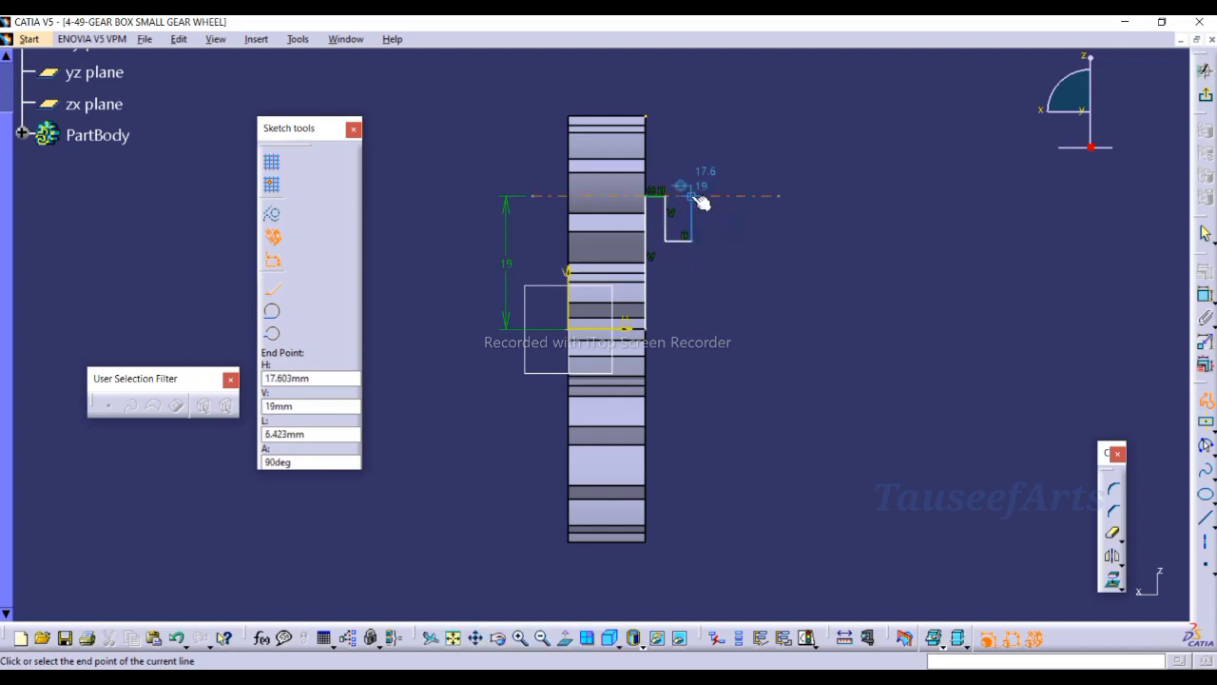
left_click(691, 196)
left_click(711, 196)
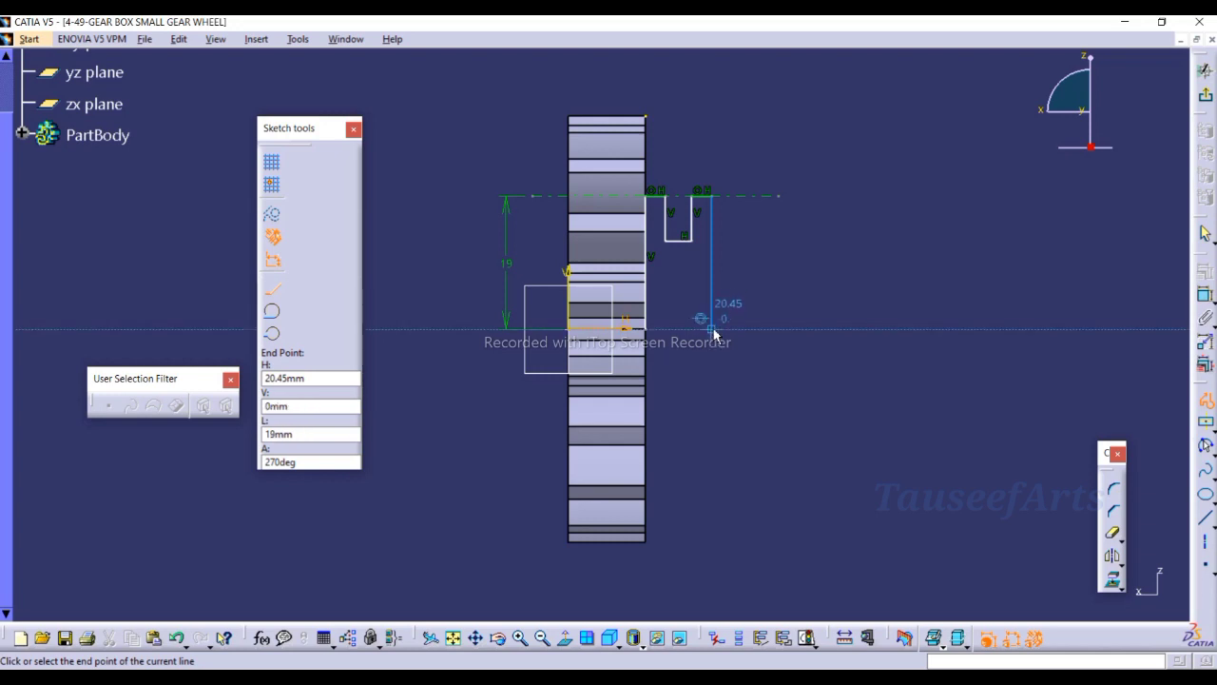
left_click(712, 327)
left_click(645, 328)
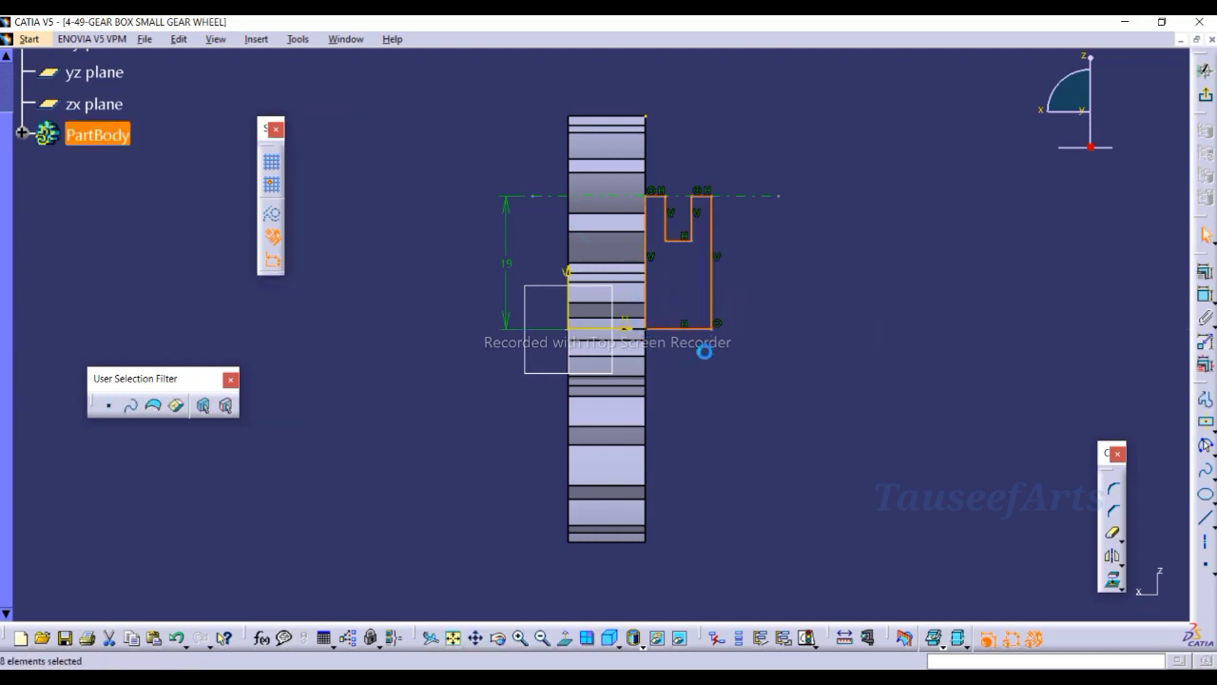
- Dimension both top steps beside the notch to 3 mm
left_click(724, 386)
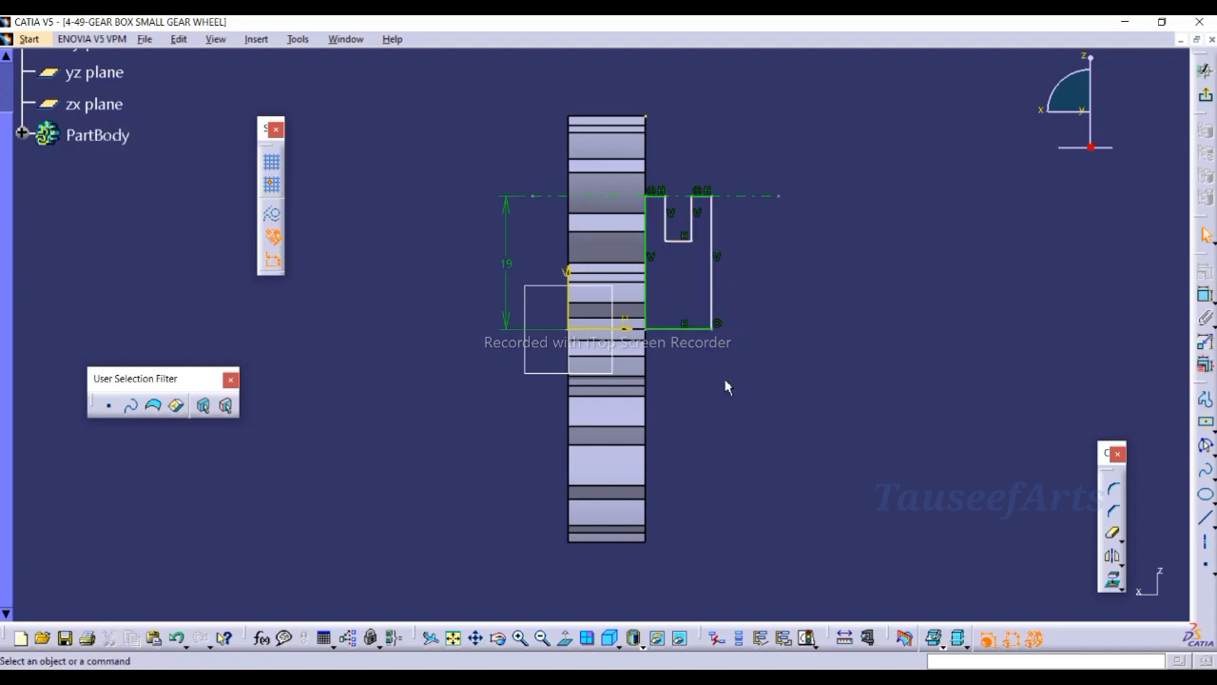
left_click(1203, 301)
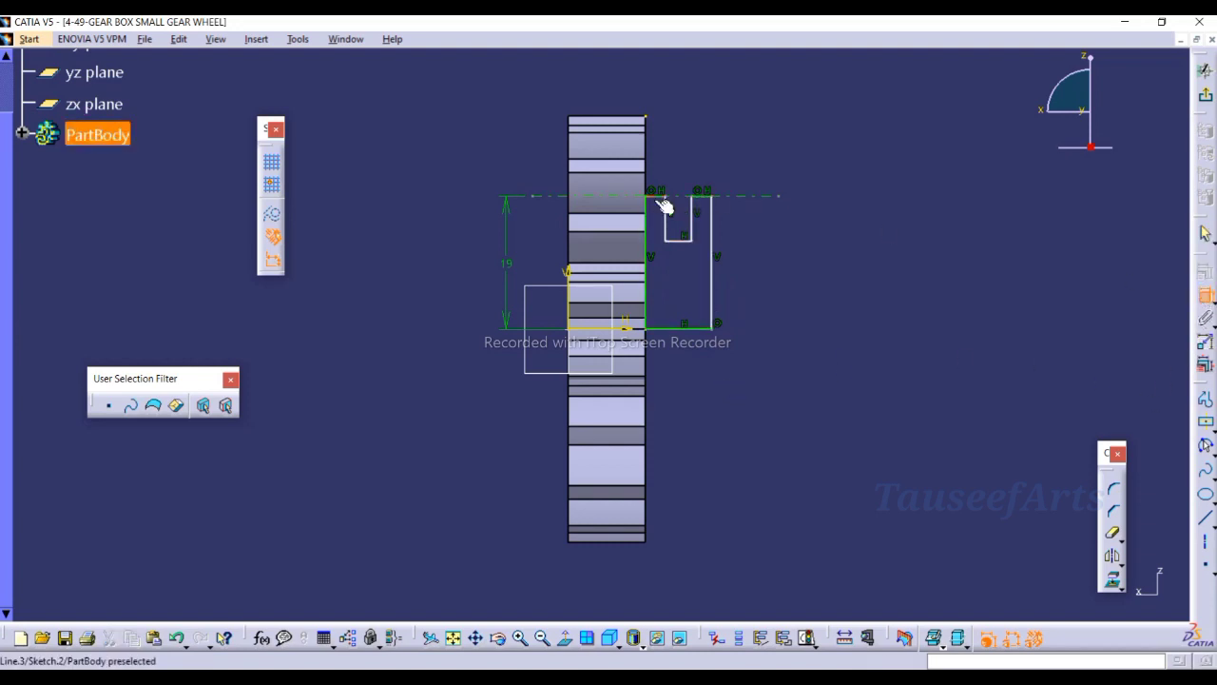
left_click(665, 211)
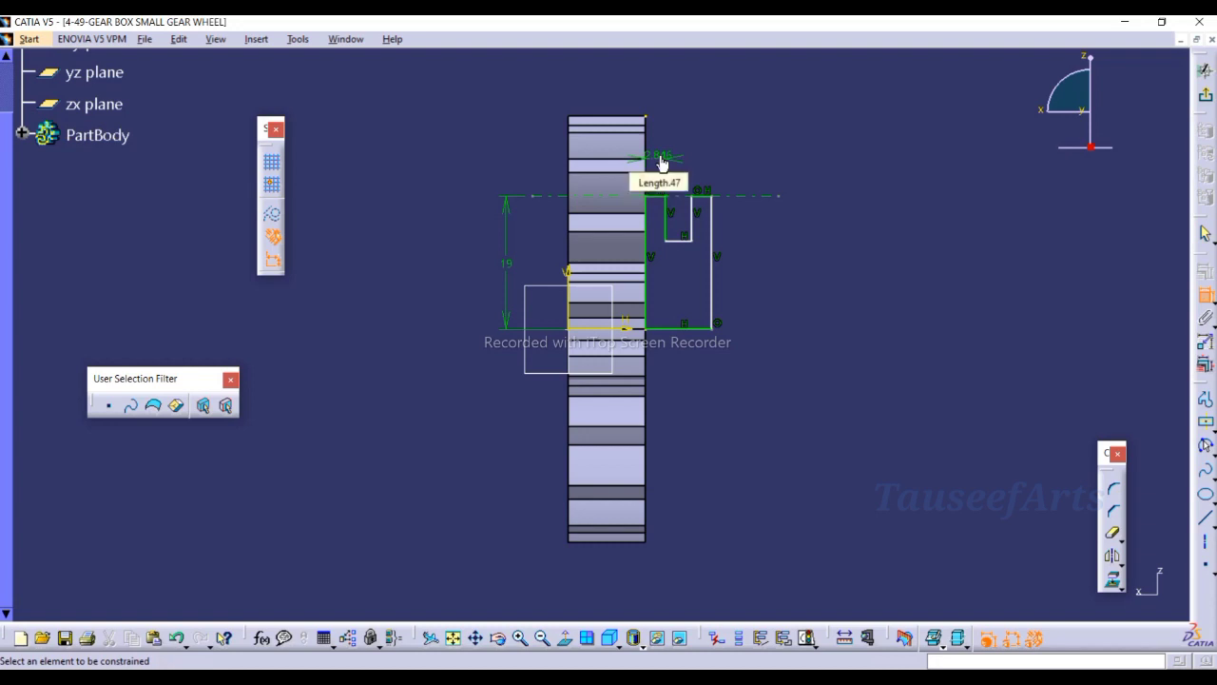
double_click(660, 162)
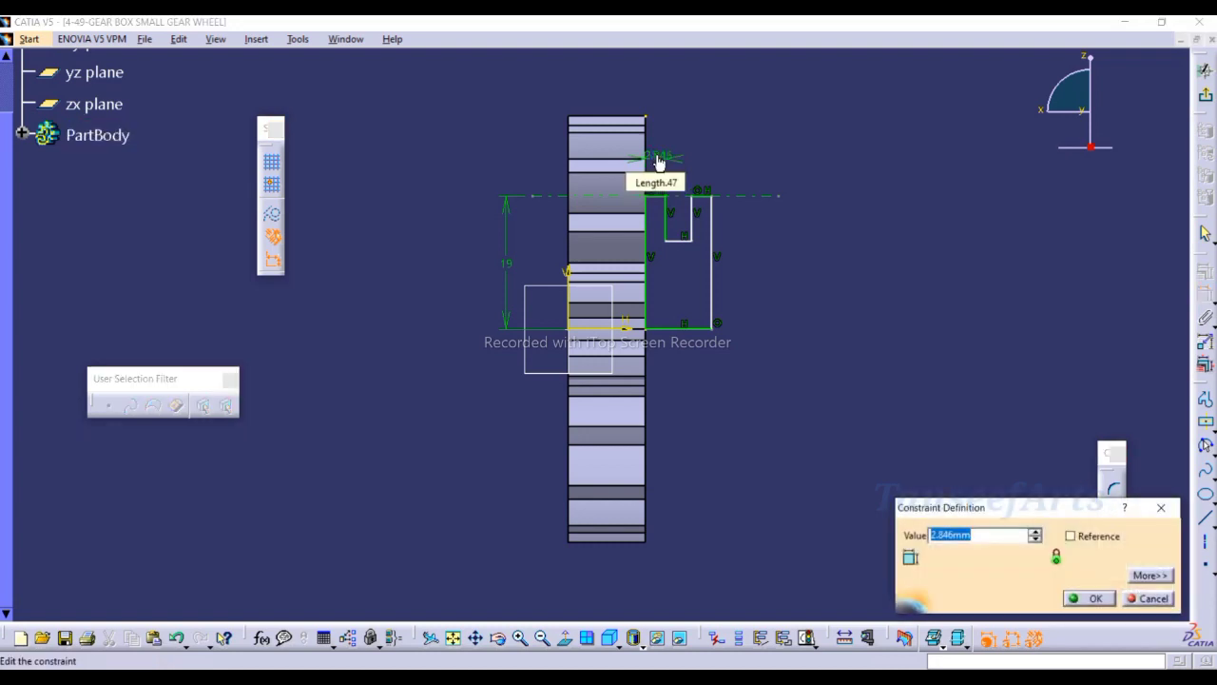
key("Return")
left_click(705, 197)
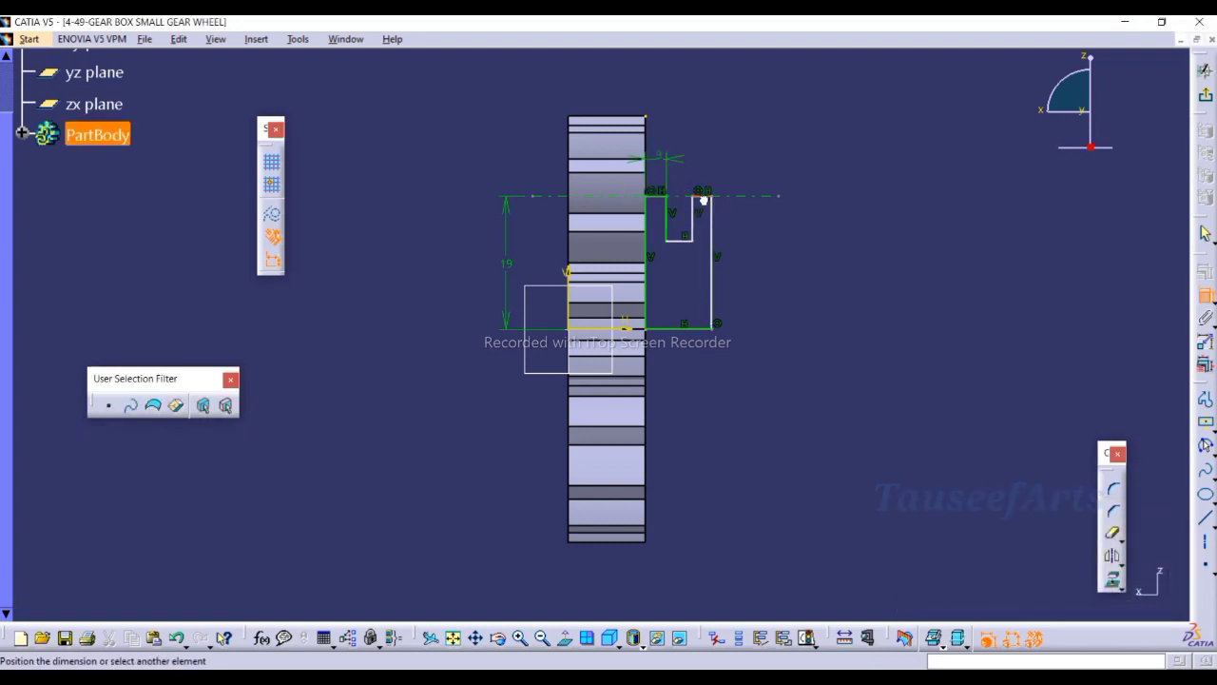
left_click(704, 161)
double_click(704, 161)
type("3")
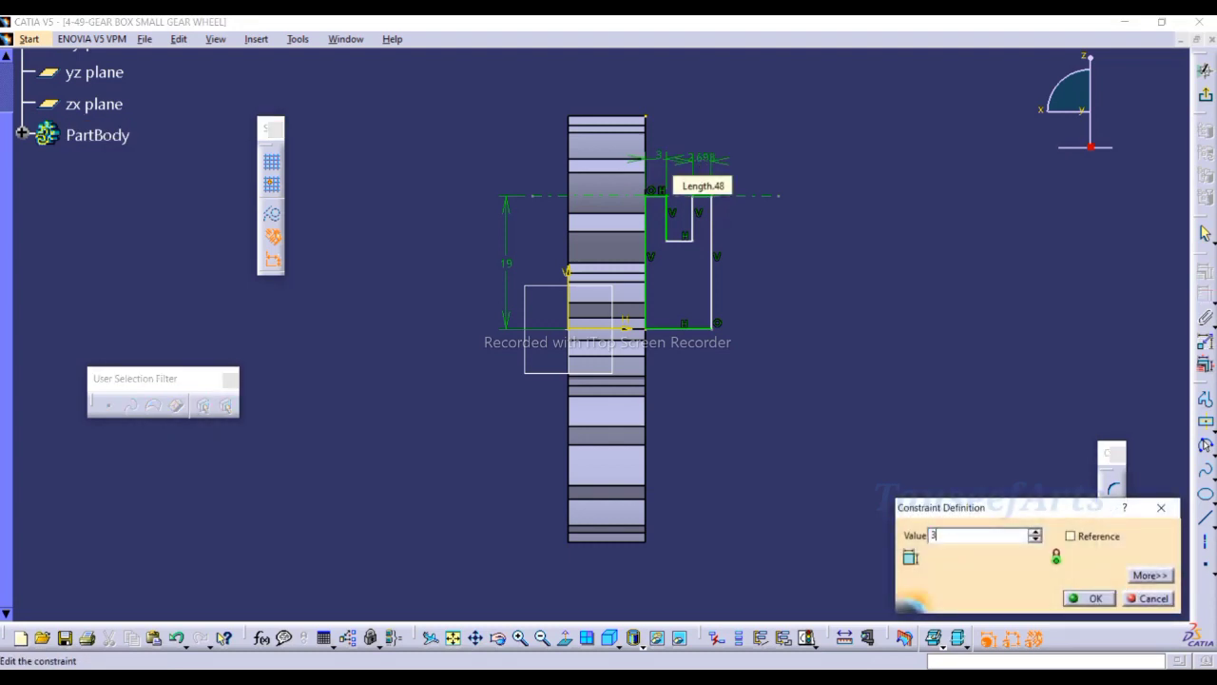
key("Return")
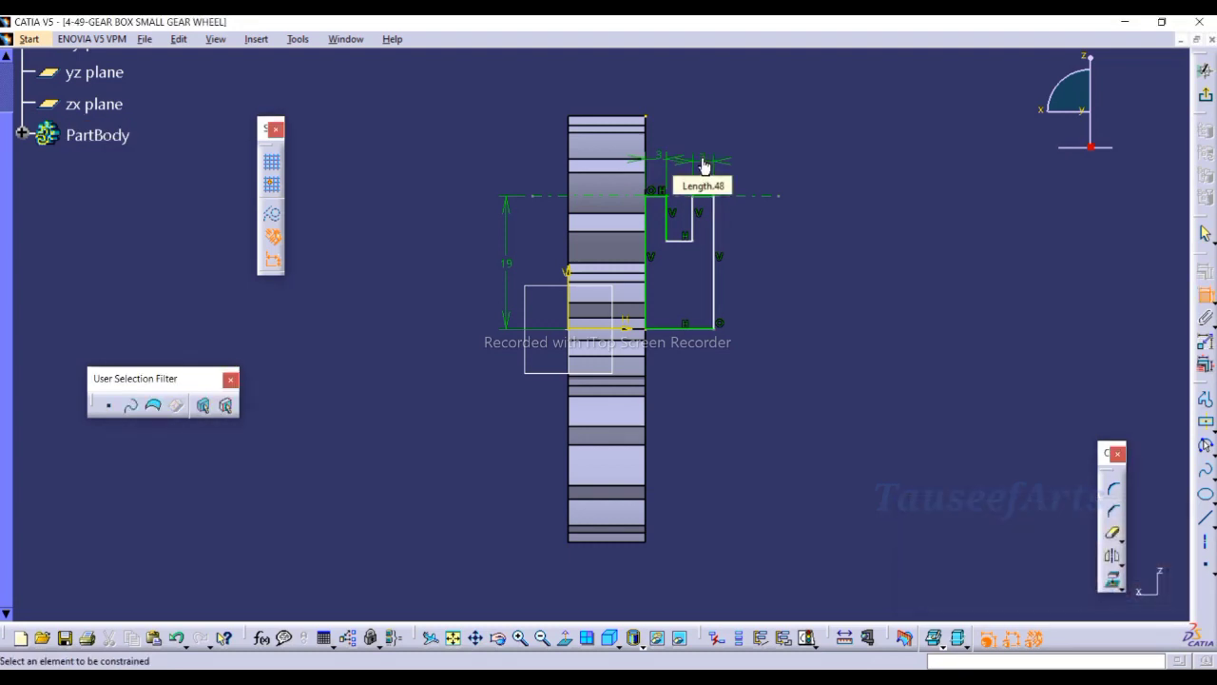
- Set the notch bottom to 3 mm wide and 15 mm above the base, then exit the sketch
left_click(678, 240)
left_click(681, 264)
double_click(681, 266)
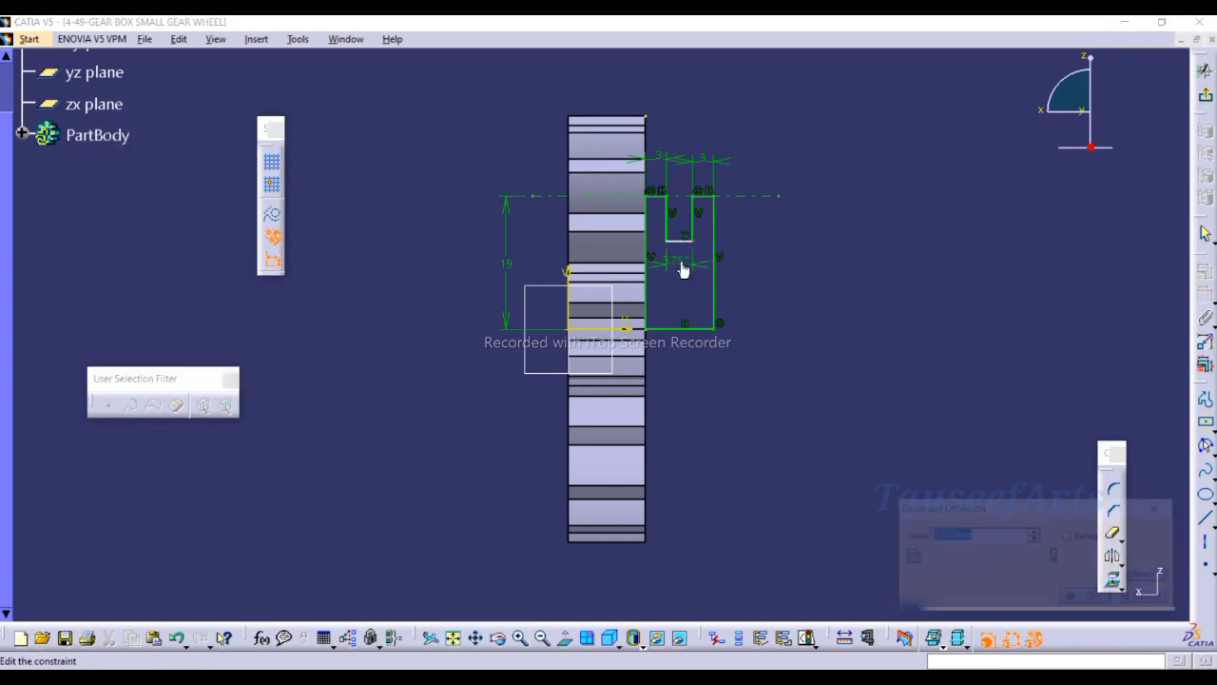
type("3")
key("Return")
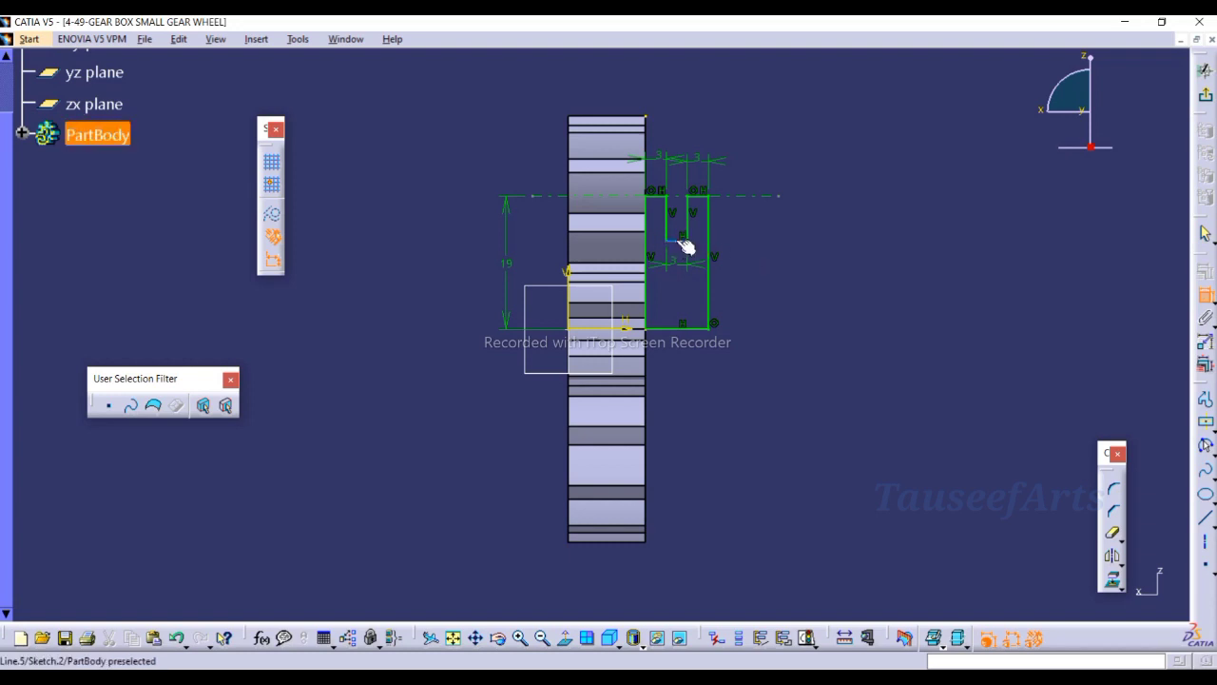
left_click(679, 240)
left_click(701, 328)
left_click(751, 289)
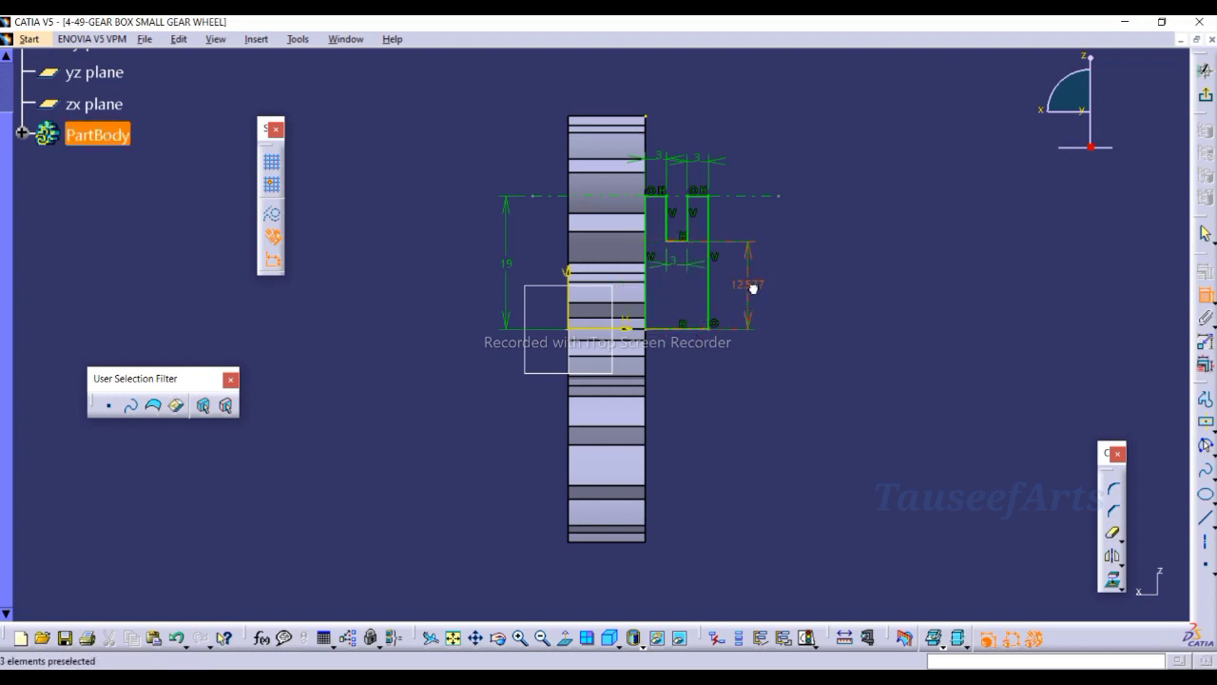
double_click(752, 284)
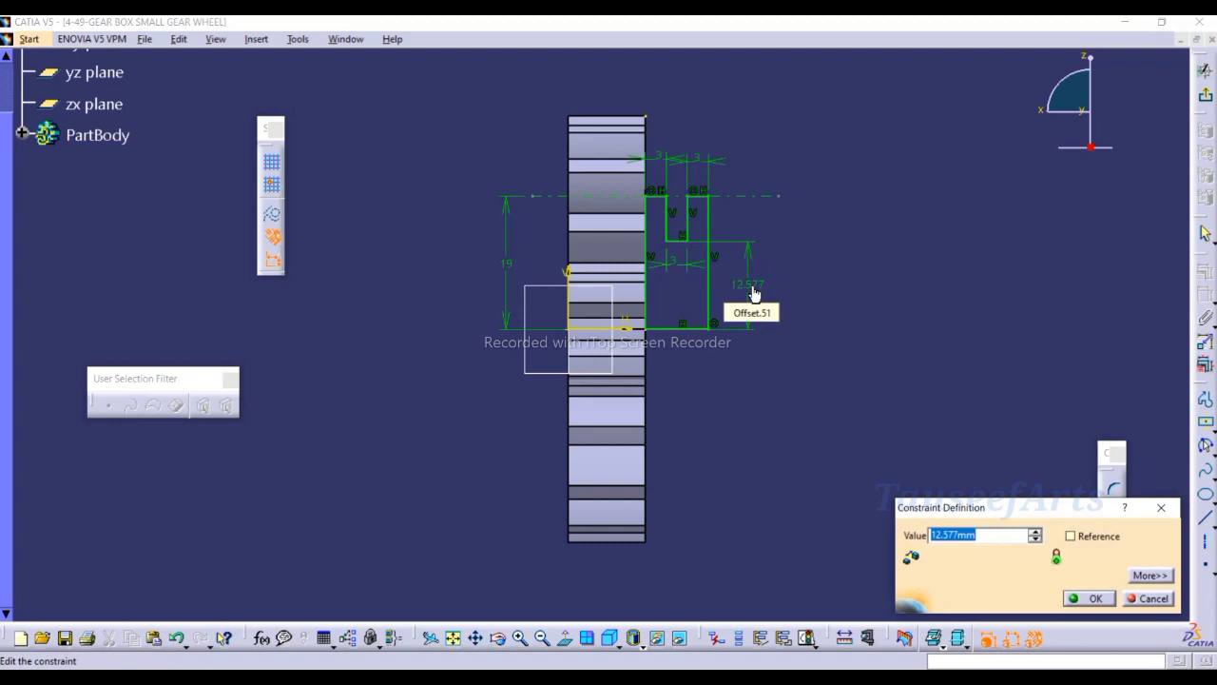
type("15")
key("Return")
left_click(1204, 69)
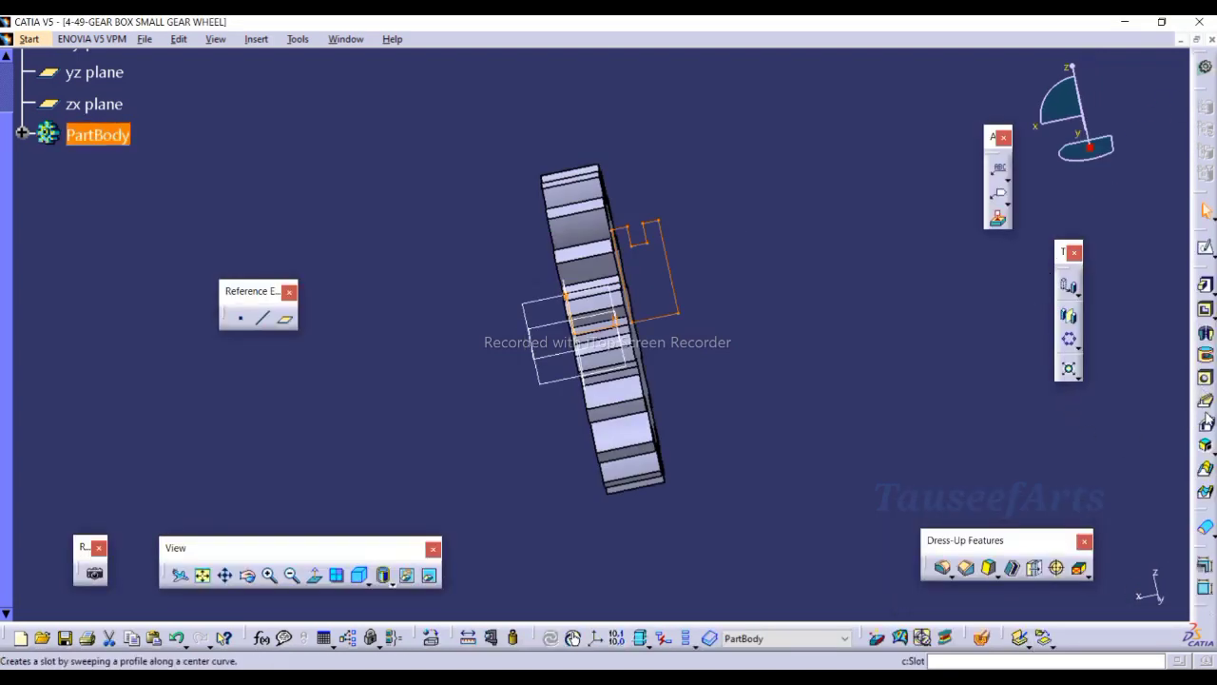
- Revolve Sketch.2 a full 360° about the profile's edge to form the hub shaft
left_click(1204, 333)
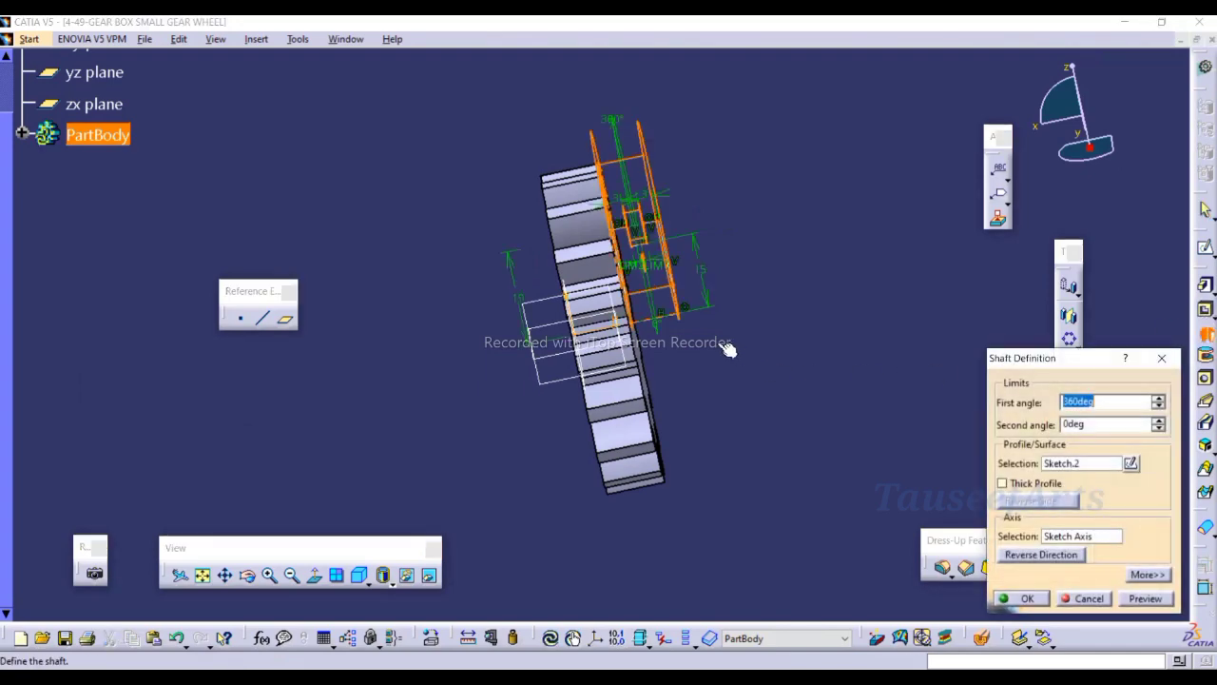
mouse_move(709, 357)
middle_mouse_down()
mouse_move(642, 356)
mouse_move(680, 319)
middle_mouse_up()
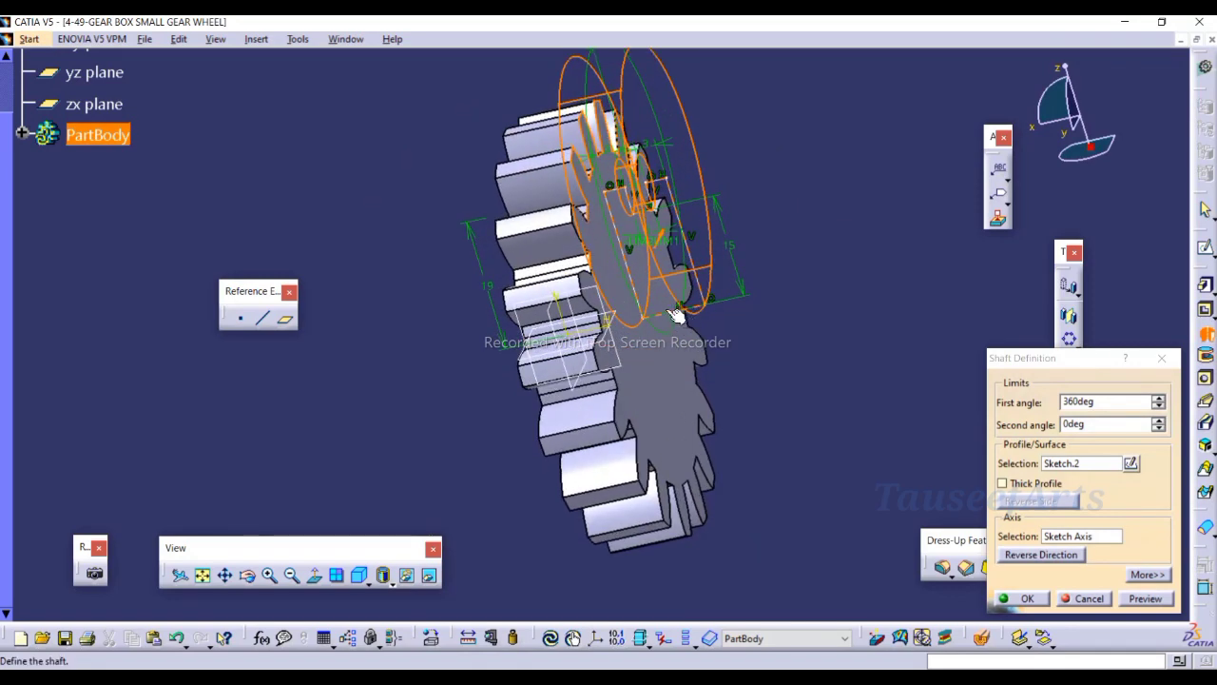
left_click(1062, 537)
left_click(680, 319)
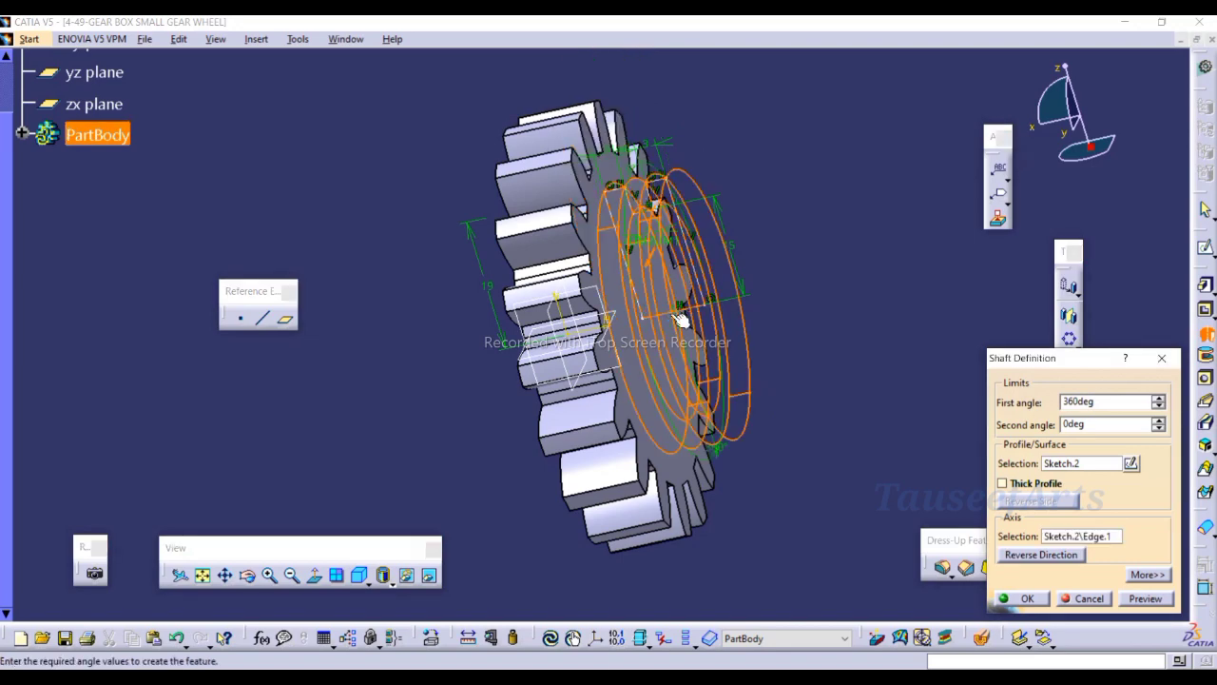
left_click(1137, 602)
left_click(1027, 598)
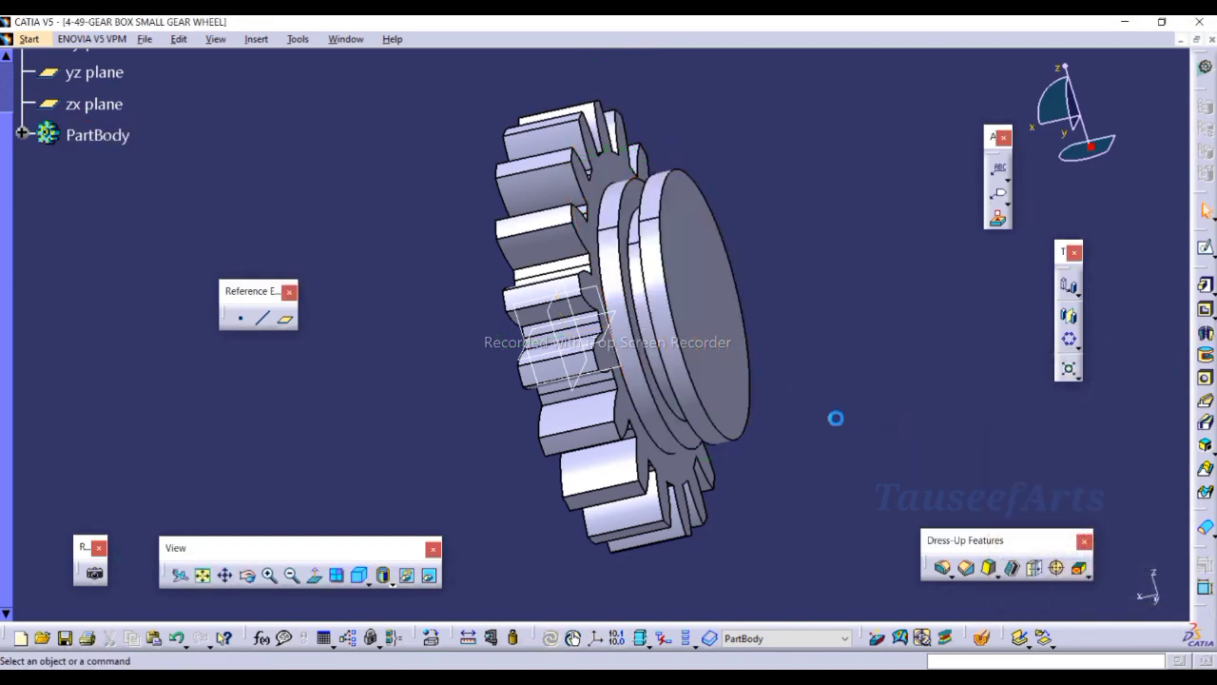
- From the isometric view, open a new sketch on the yz plane framed on the gear face
left_click(358, 574)
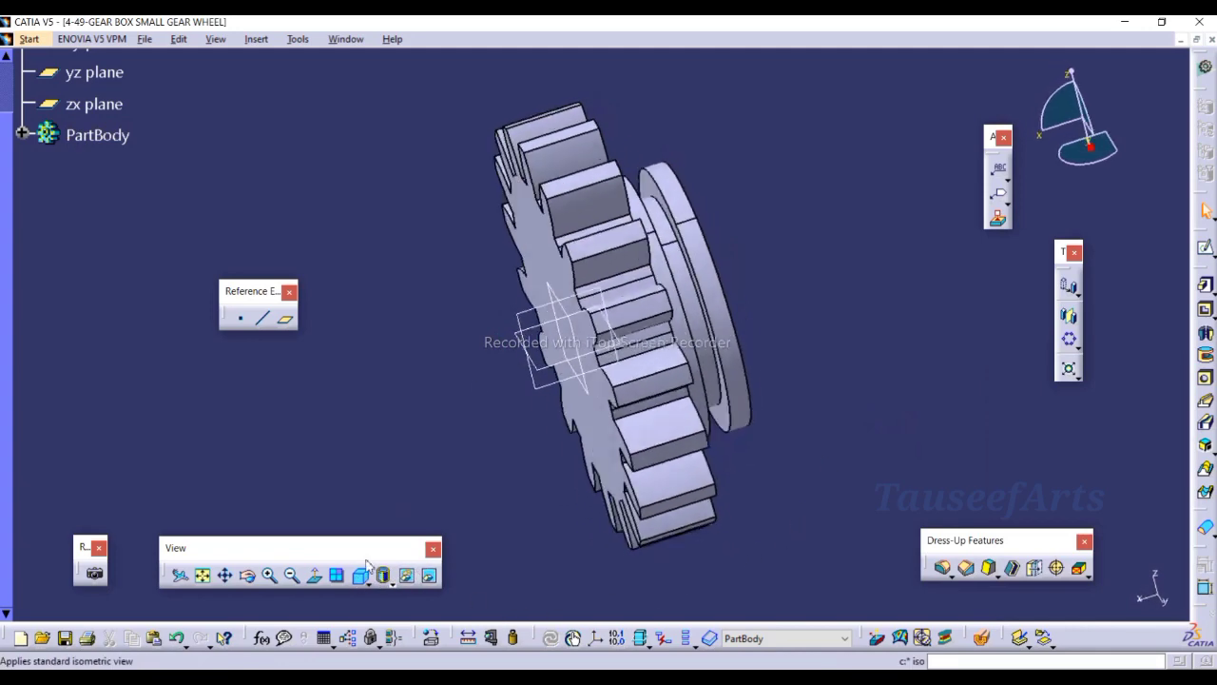
middle_click_drag(802, 520, 861, 484, "ctrl")
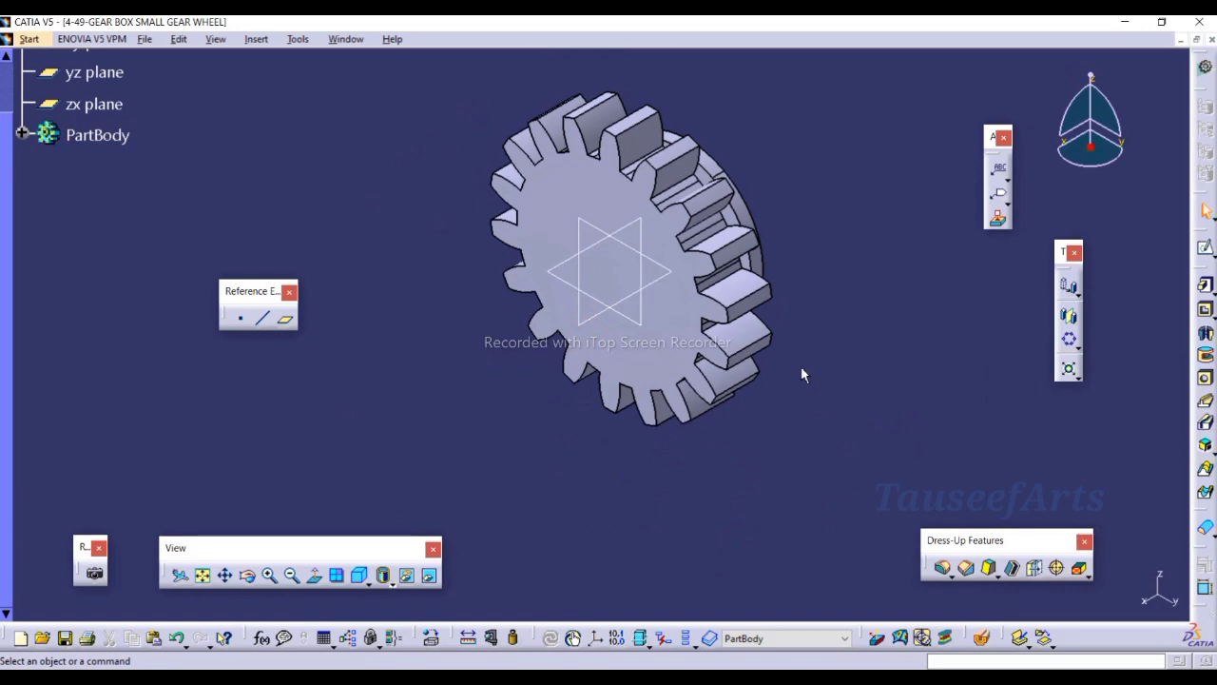
left_click(606, 234)
left_click(1205, 247)
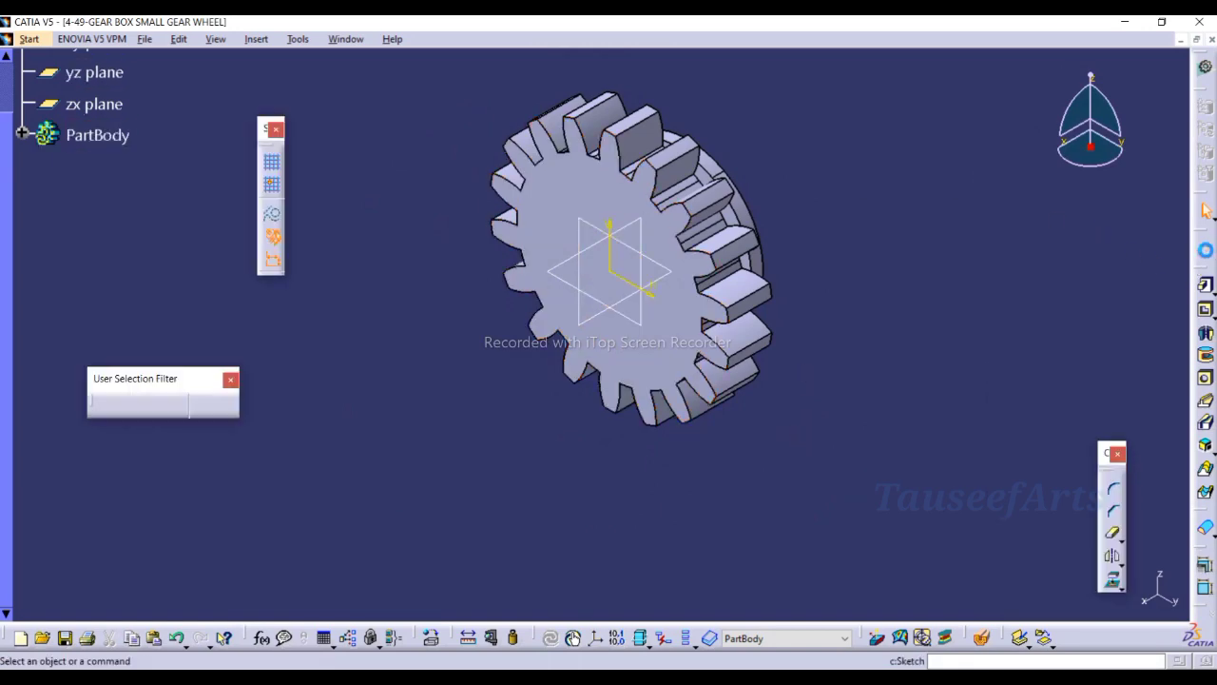
middle_click_drag(874, 375, 878, 387)
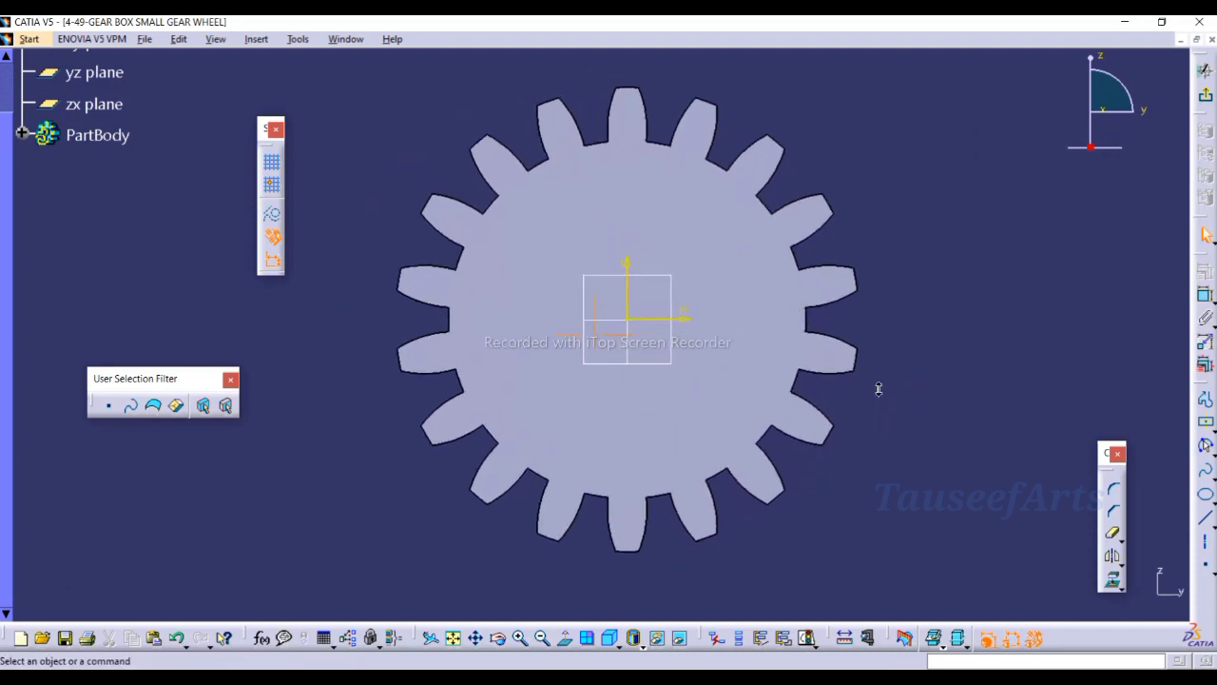
middle_click_drag(882, 483, 883, 504)
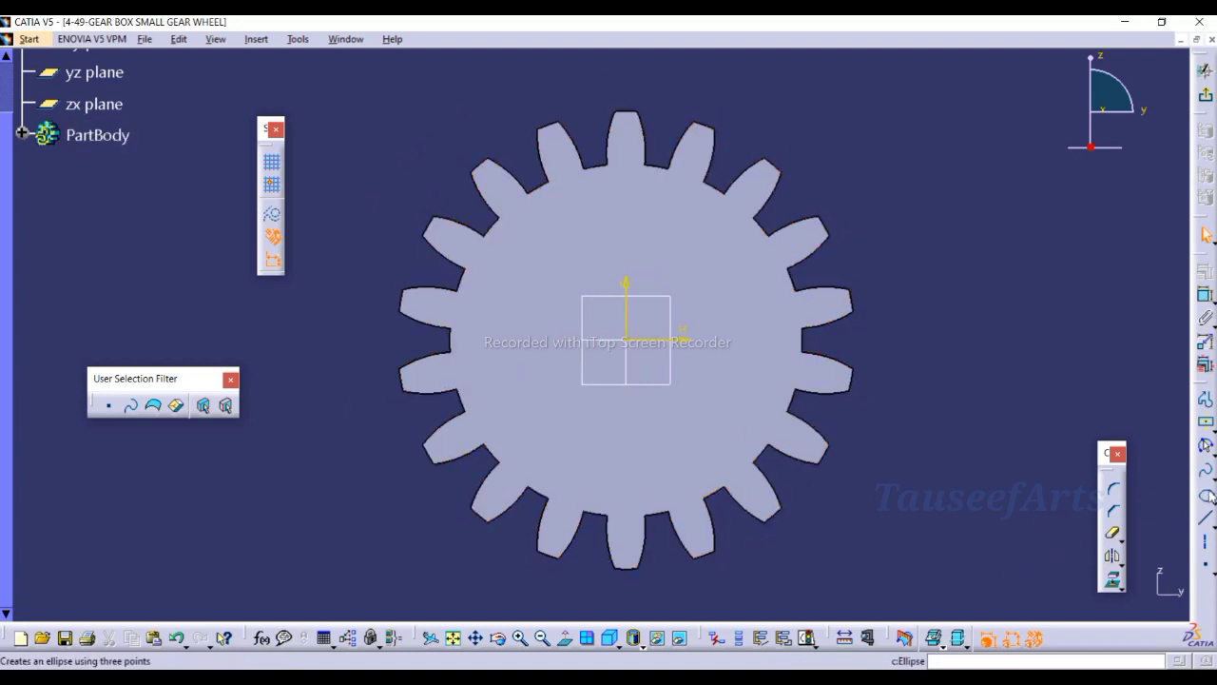
- Draw a radius 19 (38/2) circle at the origin and switch it from construction to regular geometry
left_click(1207, 471)
left_click(1206, 446)
left_click(1206, 447)
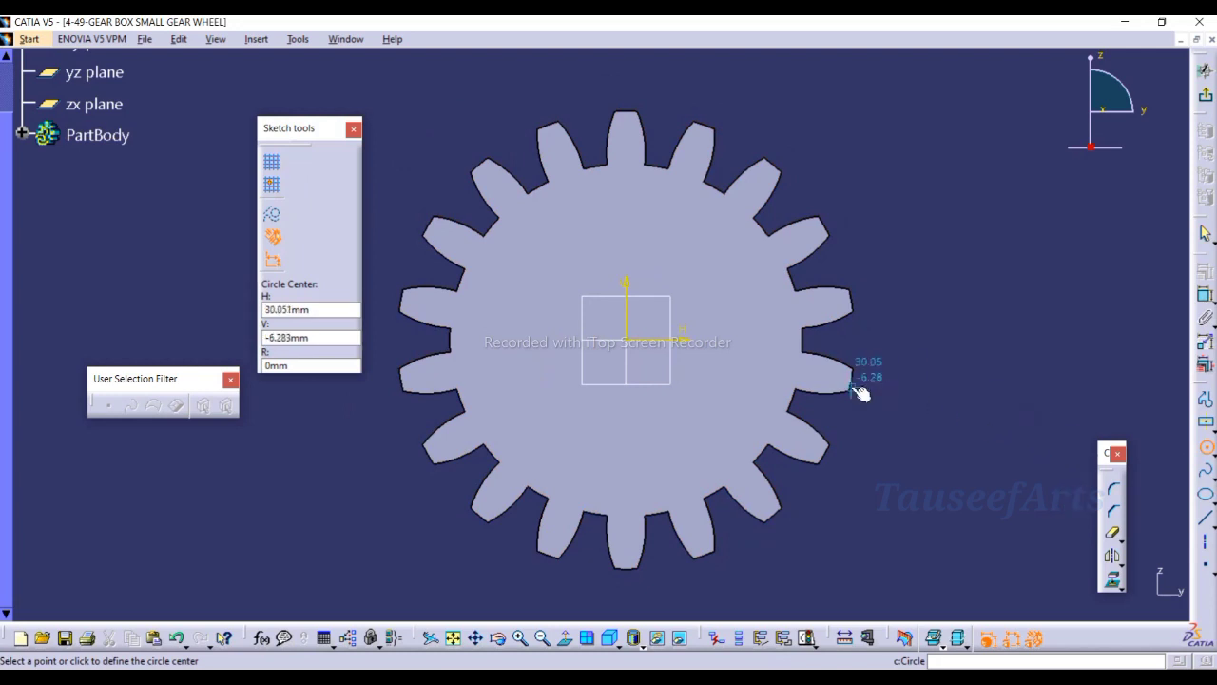
left_click(627, 337)
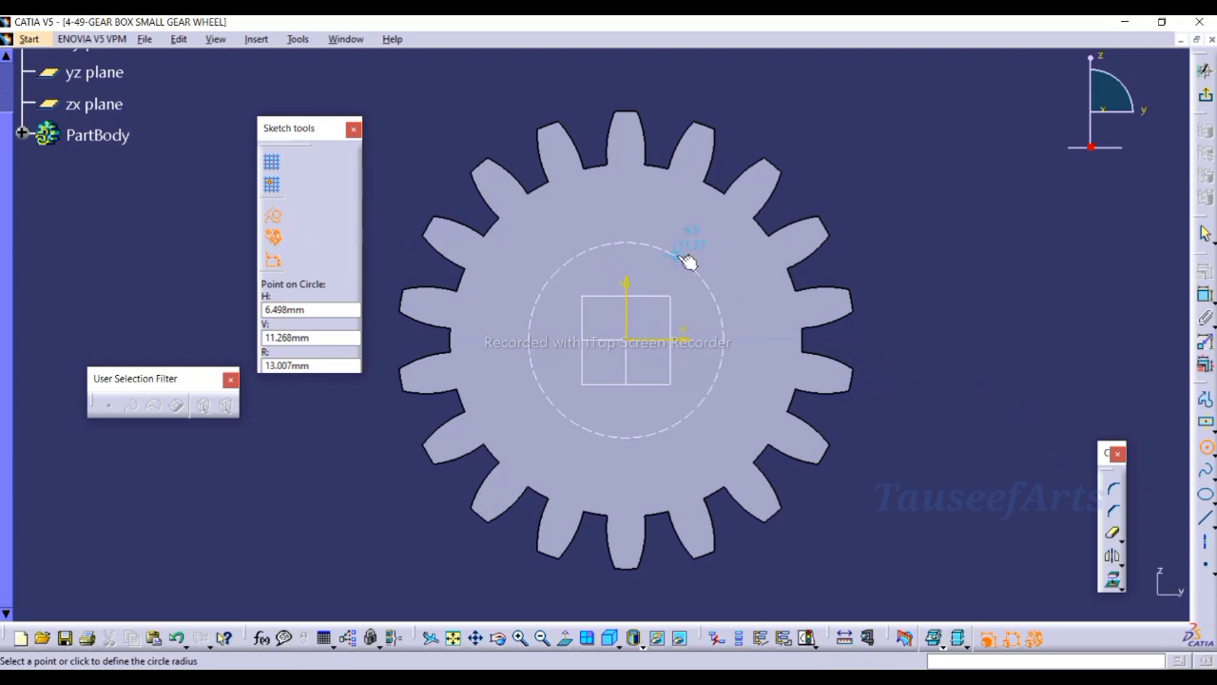
key("Tab")
key("Tab")
key("Tab")
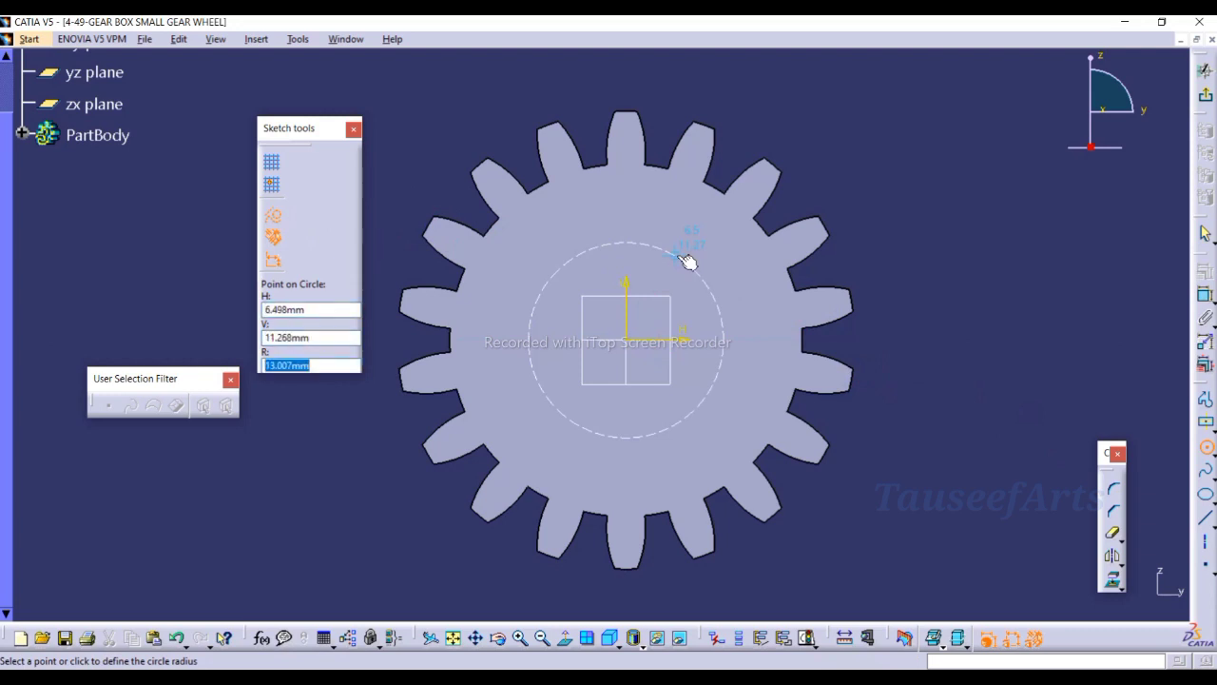
type("38/2")
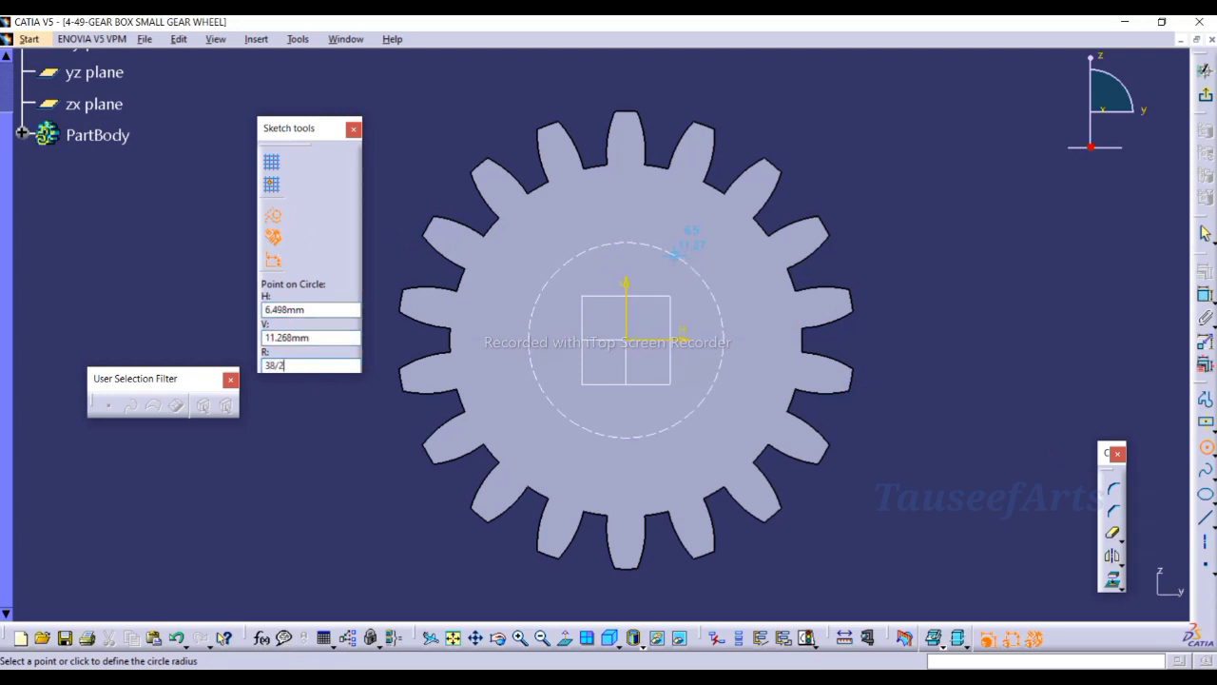
key("Return")
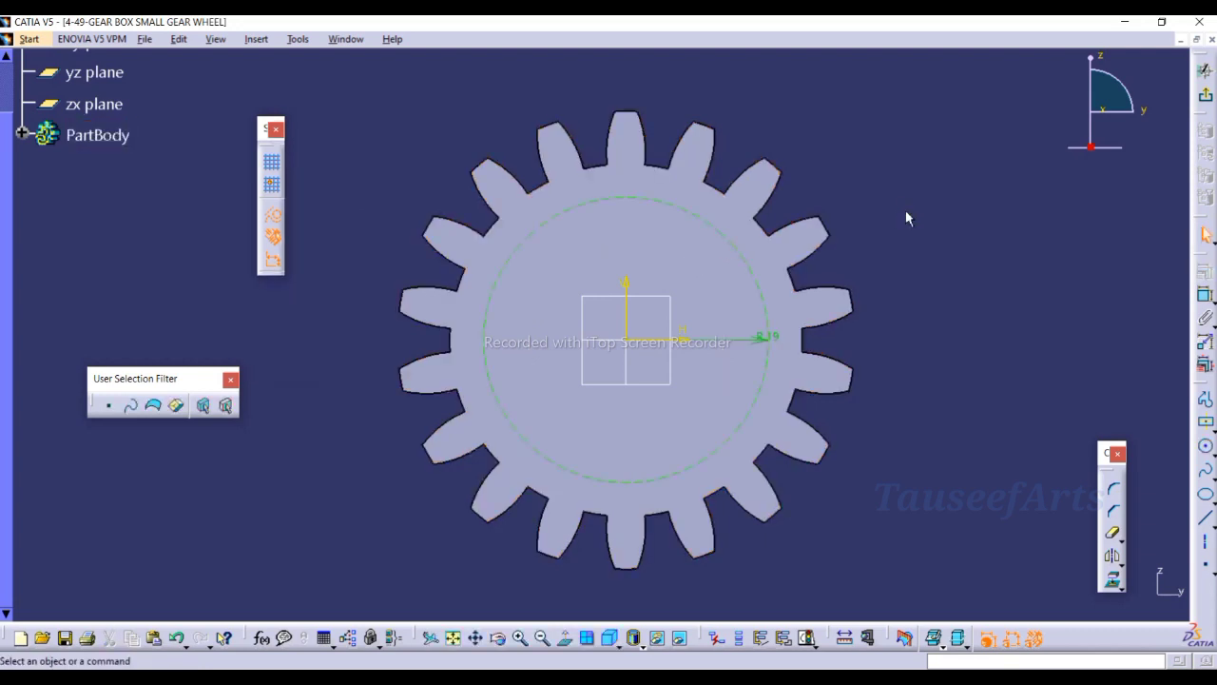
left_click(693, 218)
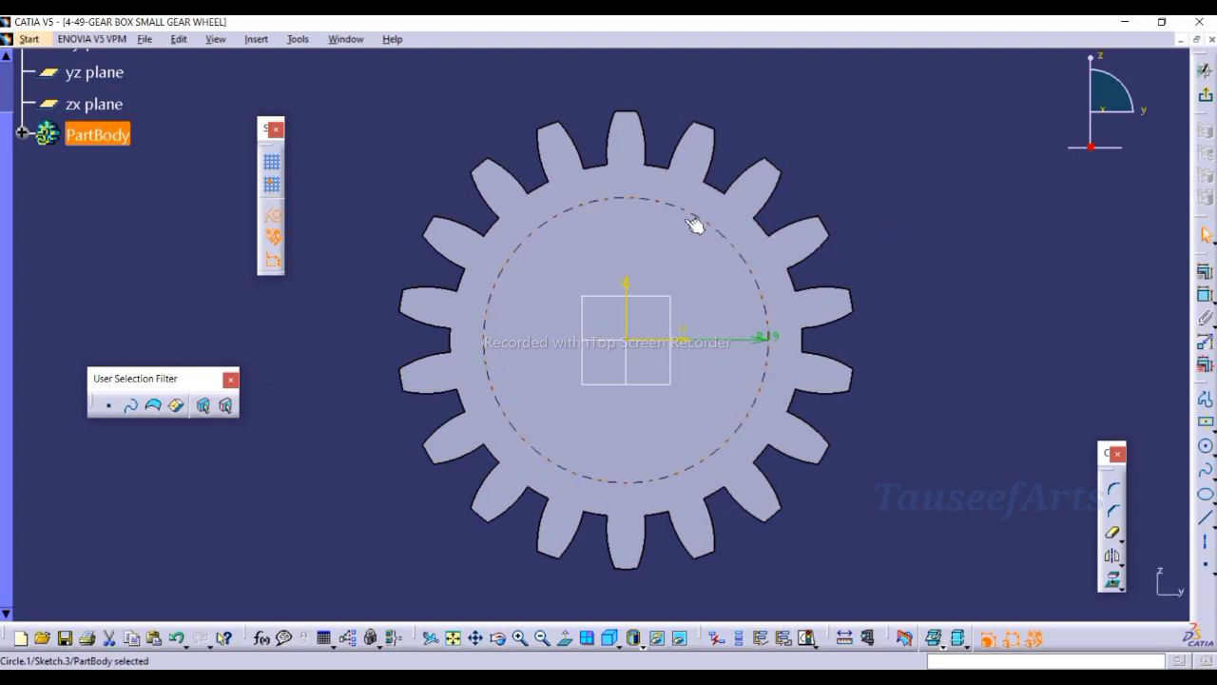
left_click(272, 215)
left_click(927, 215)
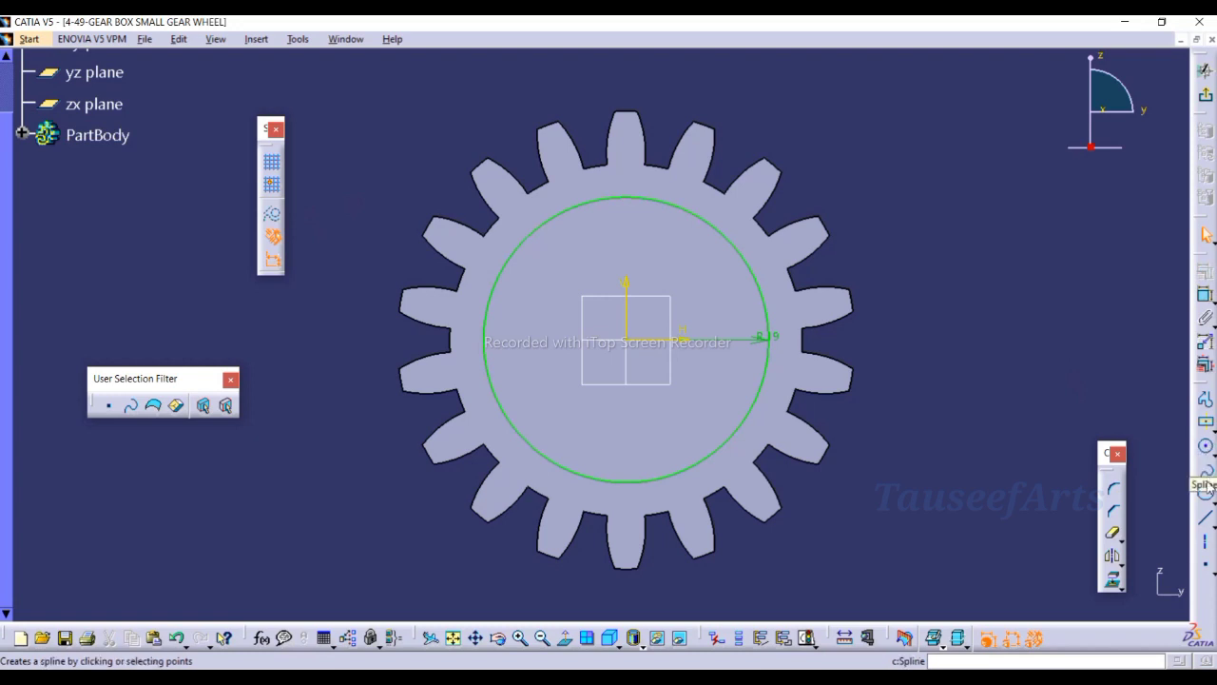
- Add a second circle of radius 9 centred on the origin
left_click(1207, 448)
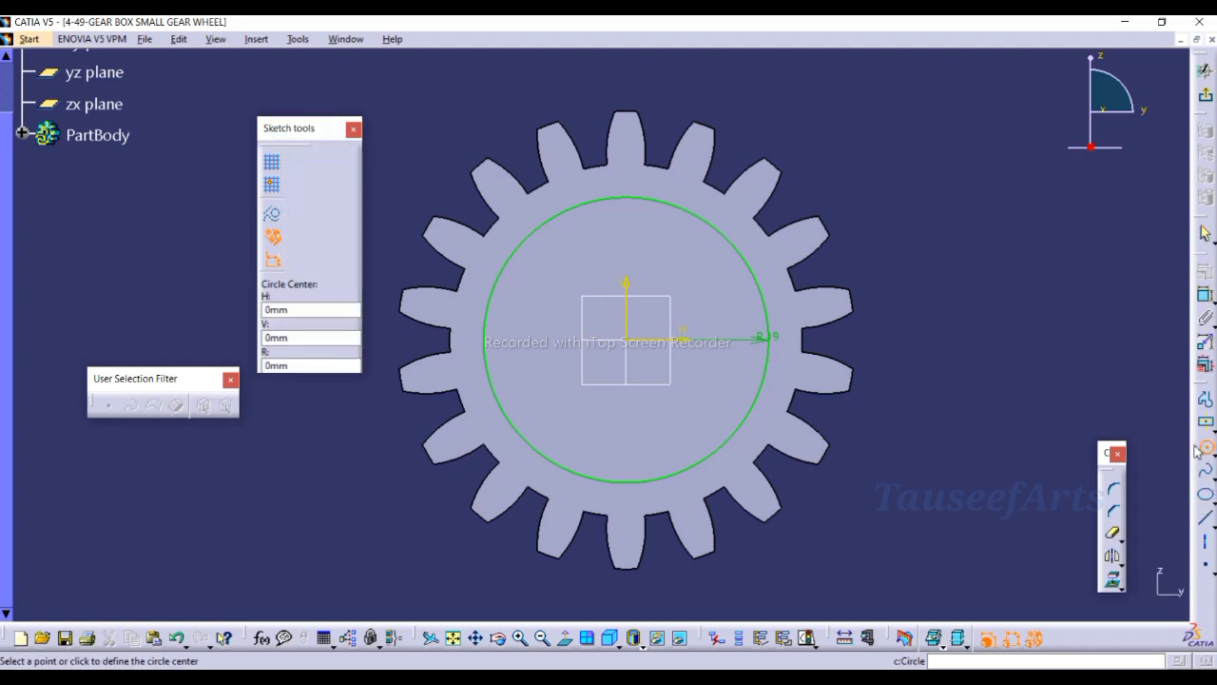
left_click(626, 340)
key("Tab")
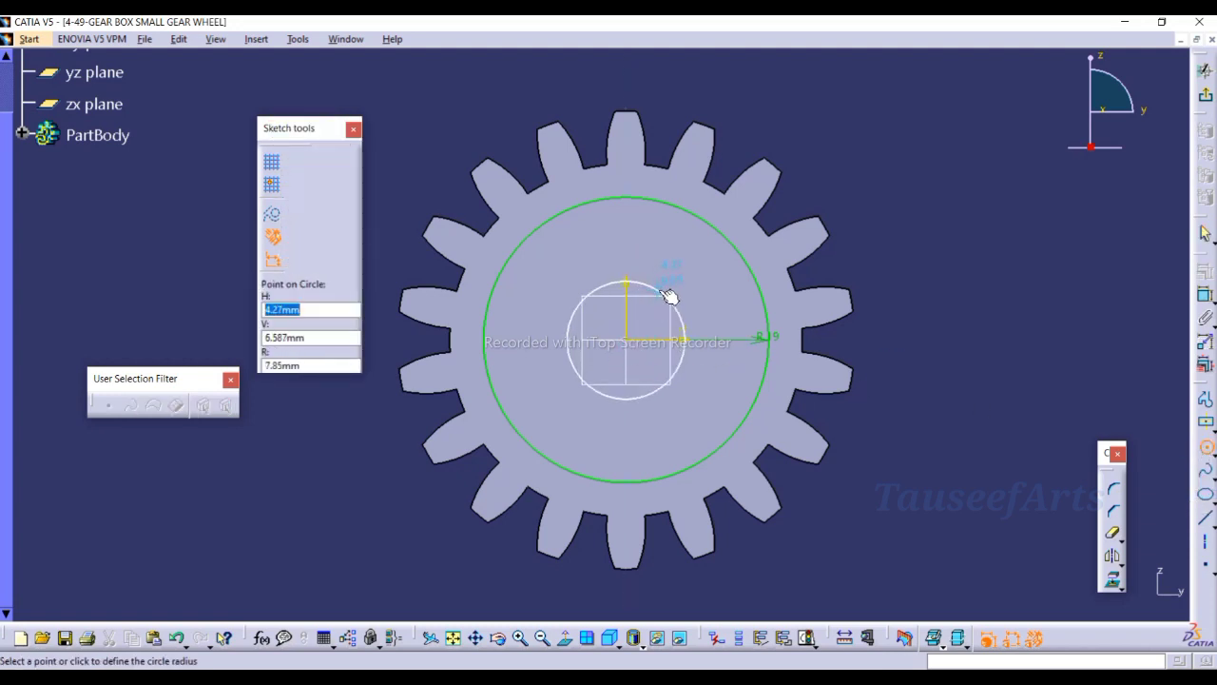
key("Tab")
key("Tab")
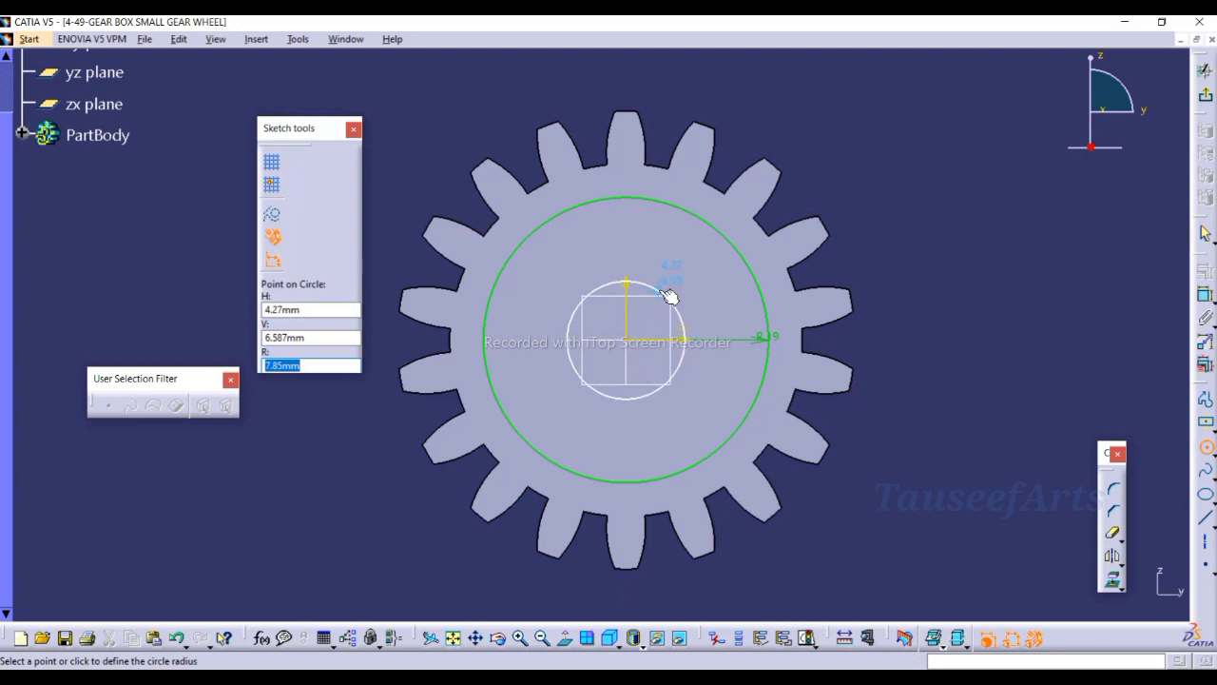
type("9")
key("Return")
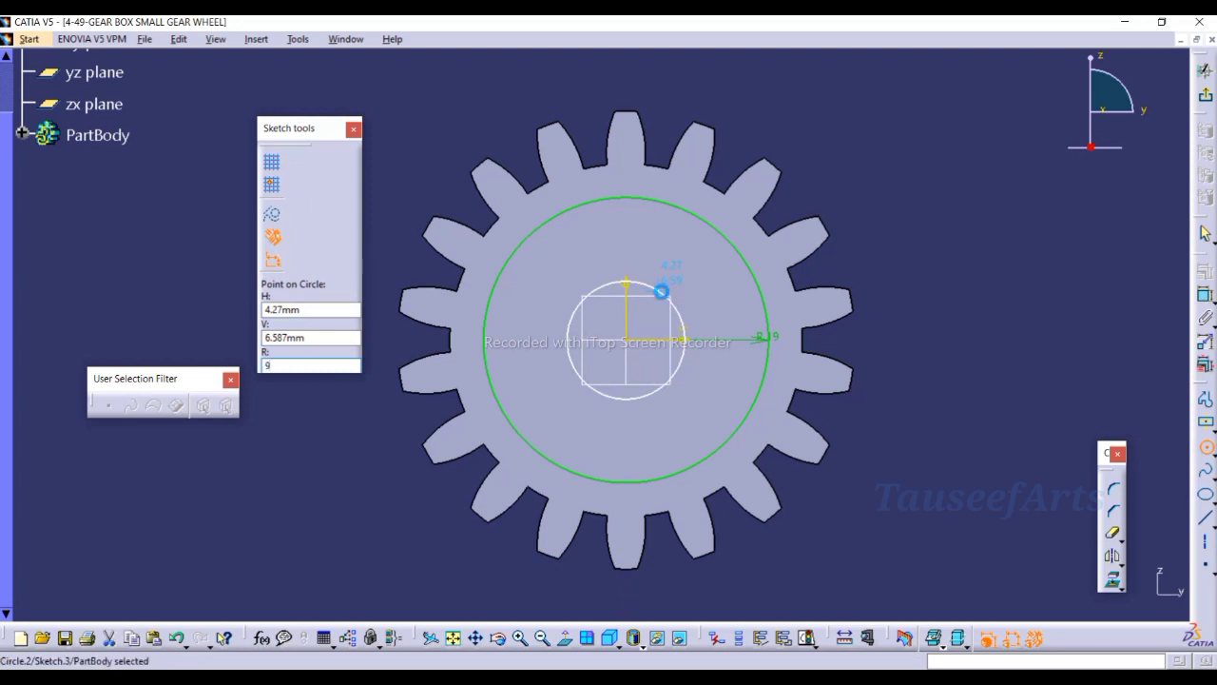
left_click(962, 267)
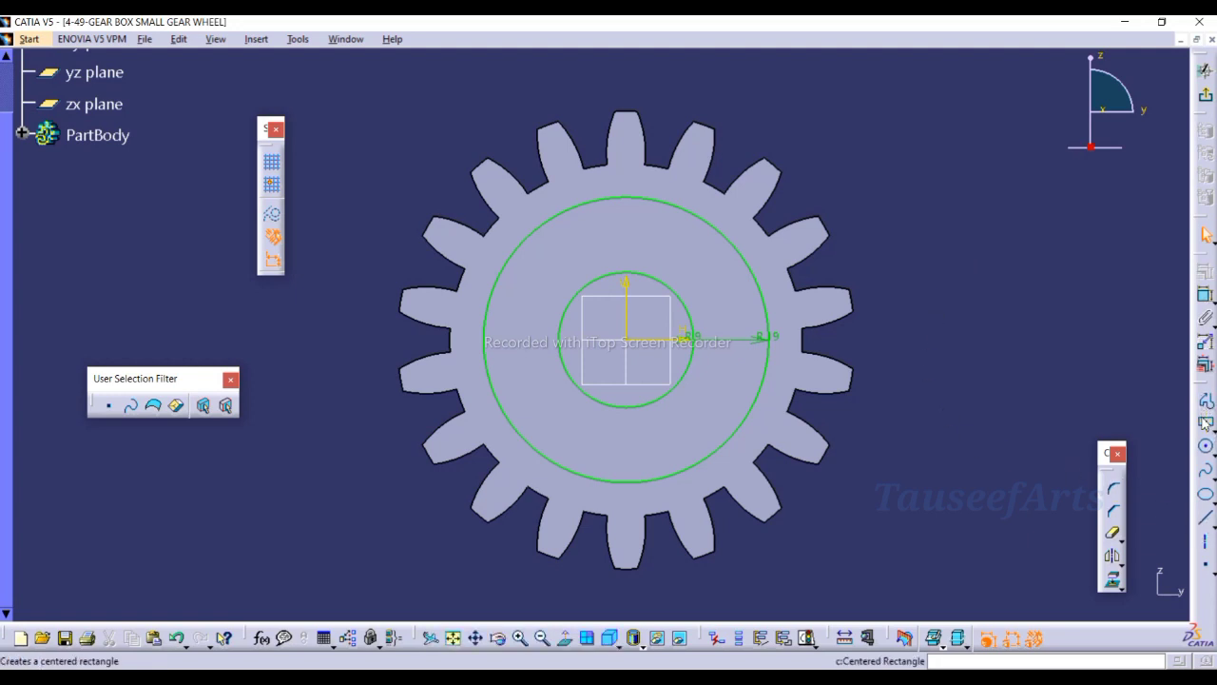
- Draw a centred rectangle at the top of the R19 circle for the keyway slot
left_click(1203, 399)
left_click(1203, 399)
left_click(1205, 423)
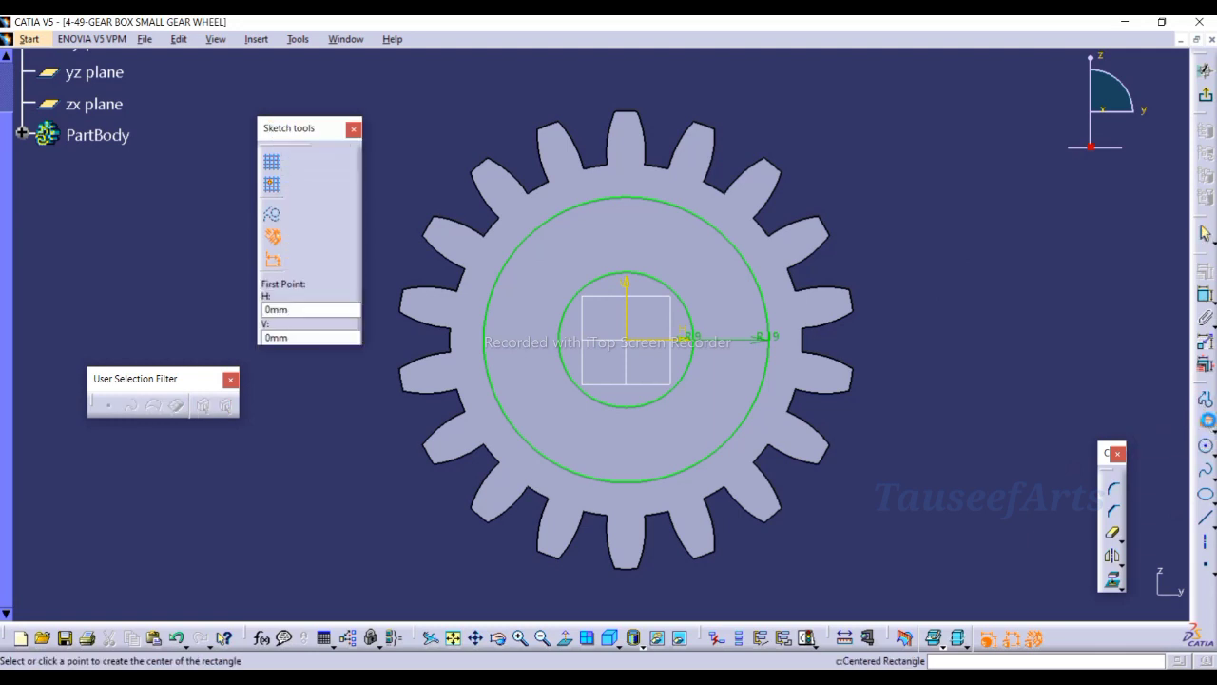
left_click(627, 197)
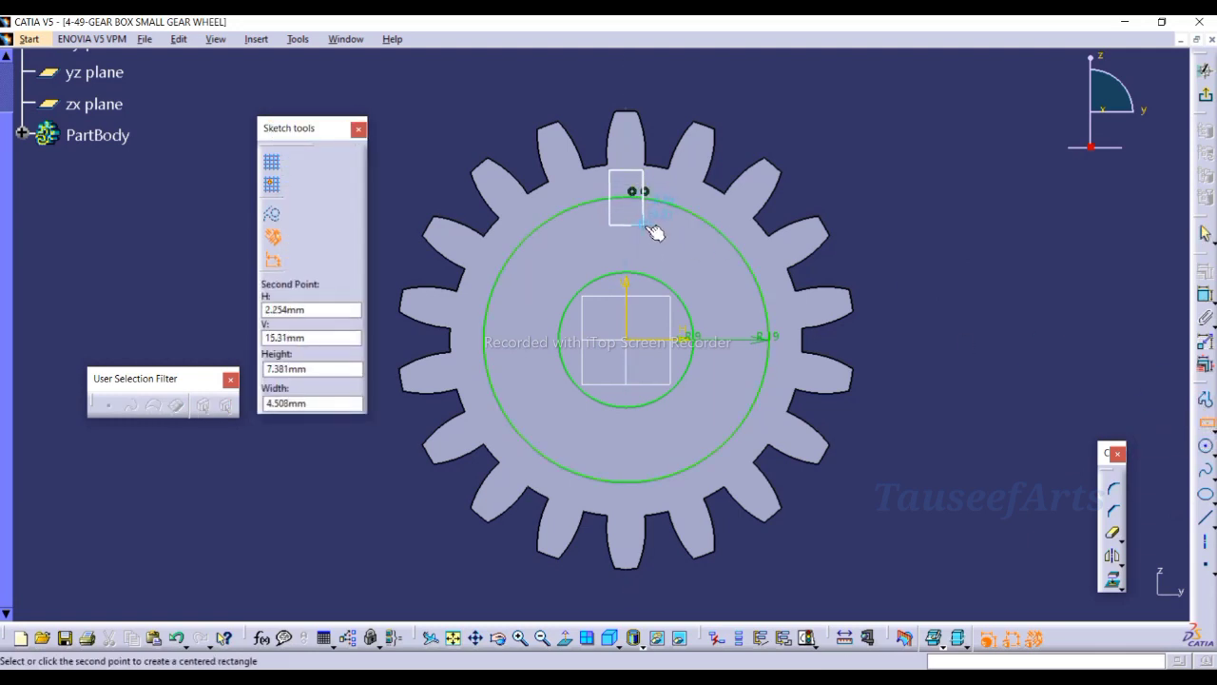
left_click(648, 226)
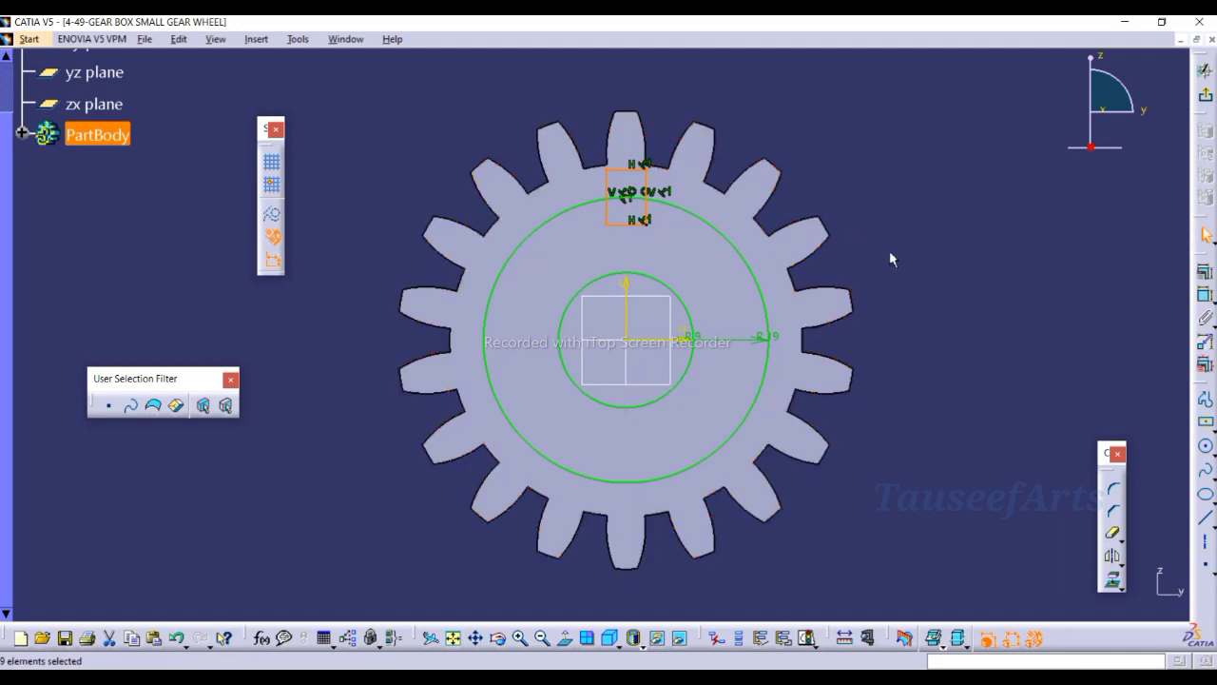
left_click(917, 276)
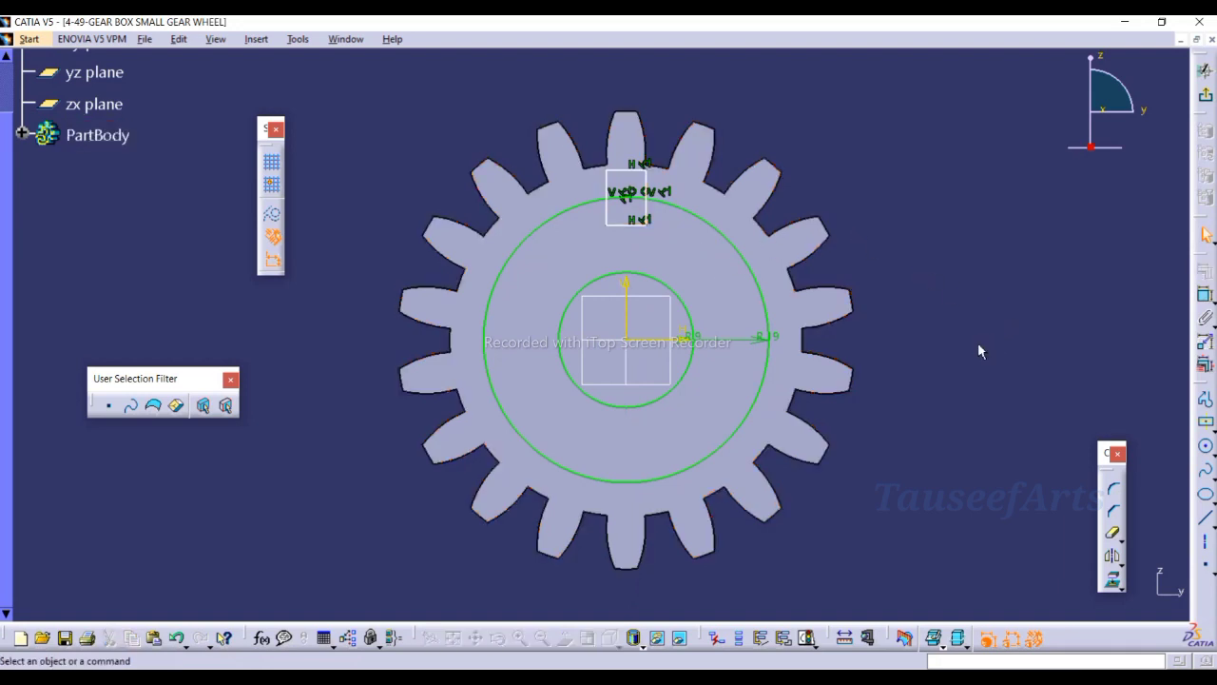
- Dimension the slot rectangle's width to 6 mm
left_click(1205, 297)
left_click(629, 170)
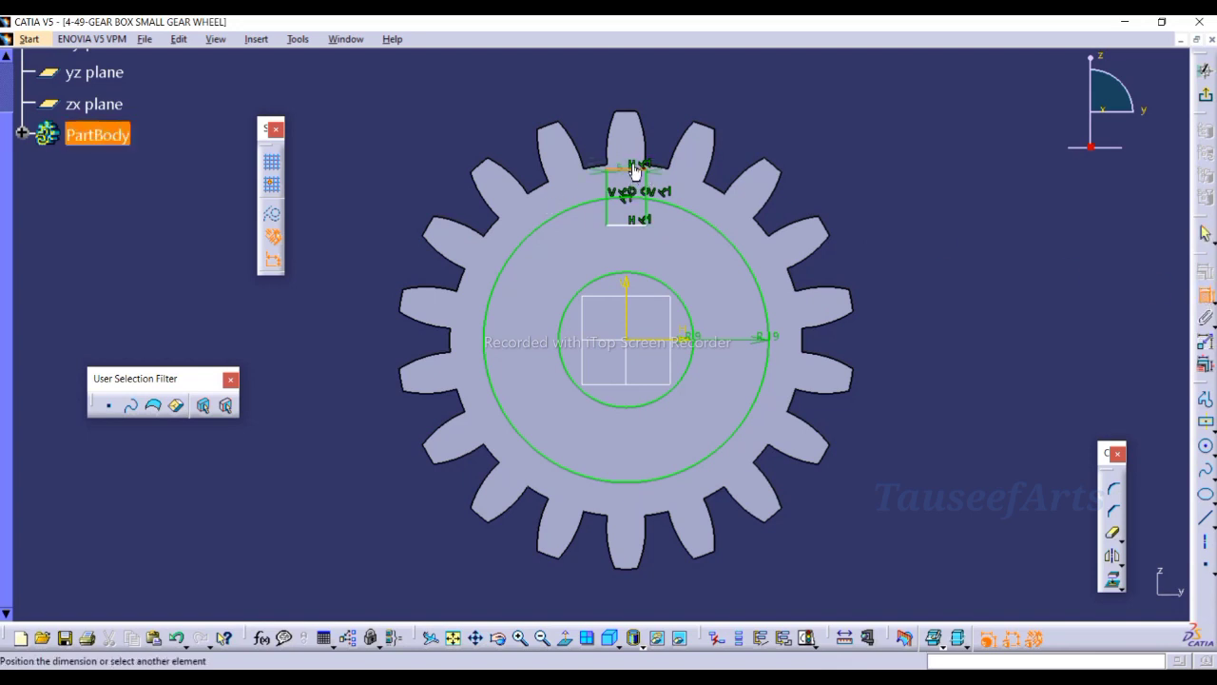
double_click(628, 84)
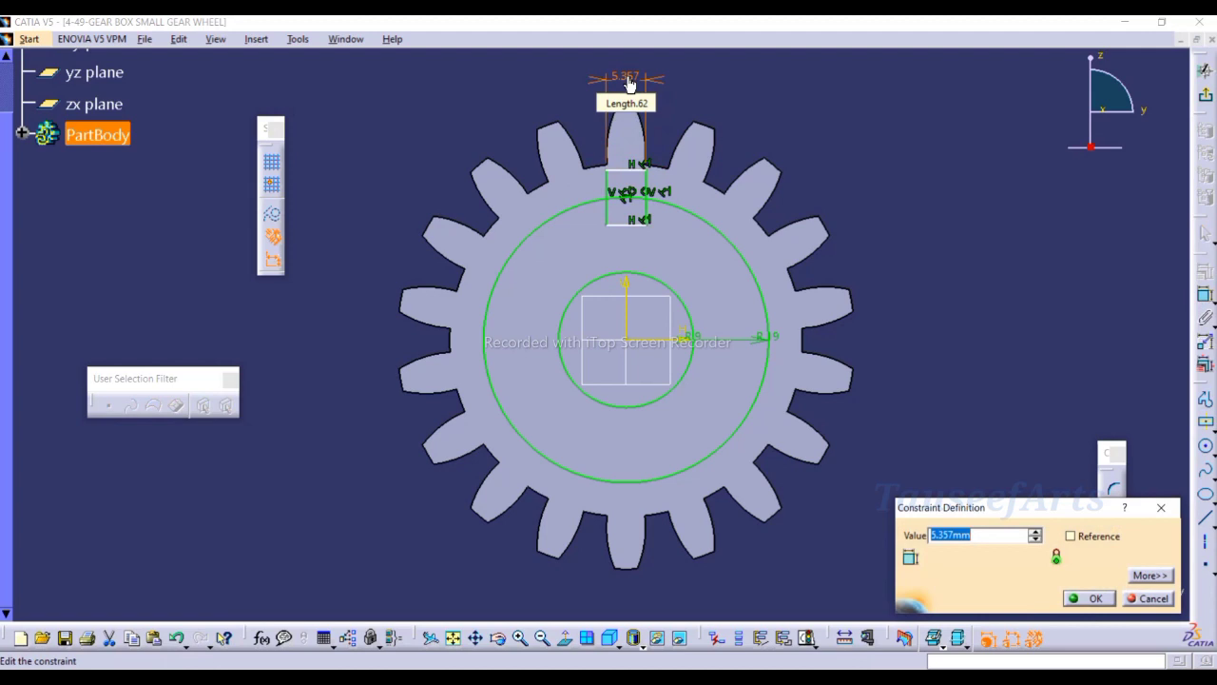
type("6")
key("Return")
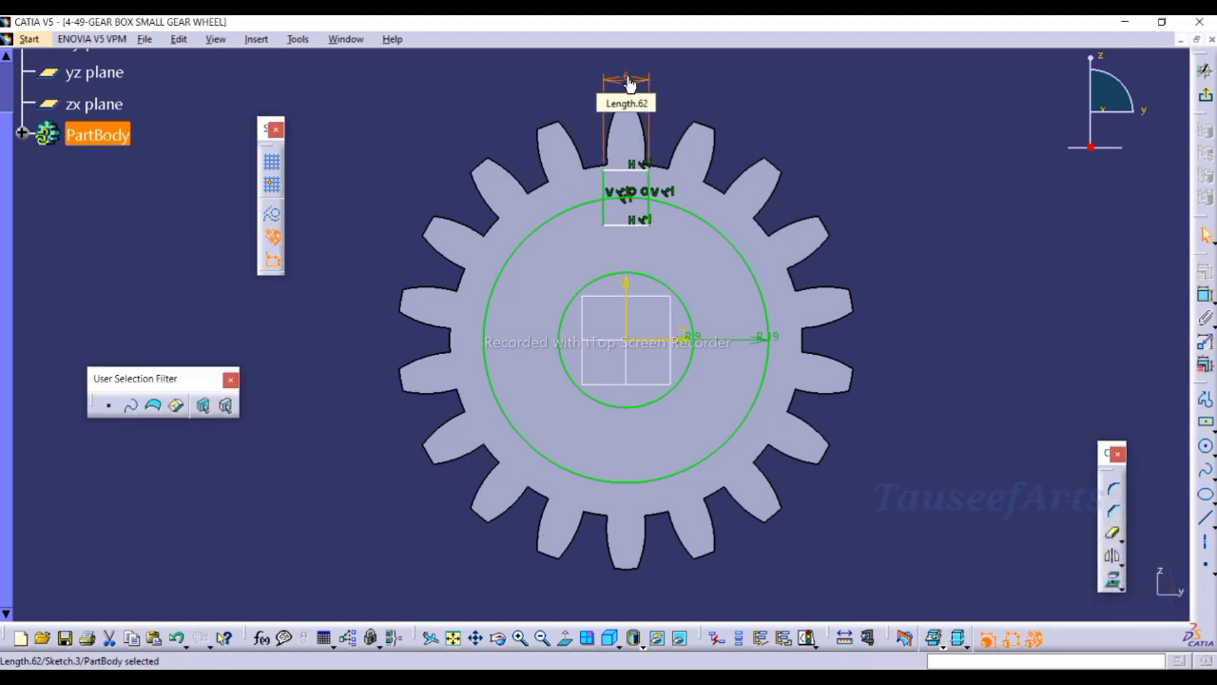
left_click(821, 158)
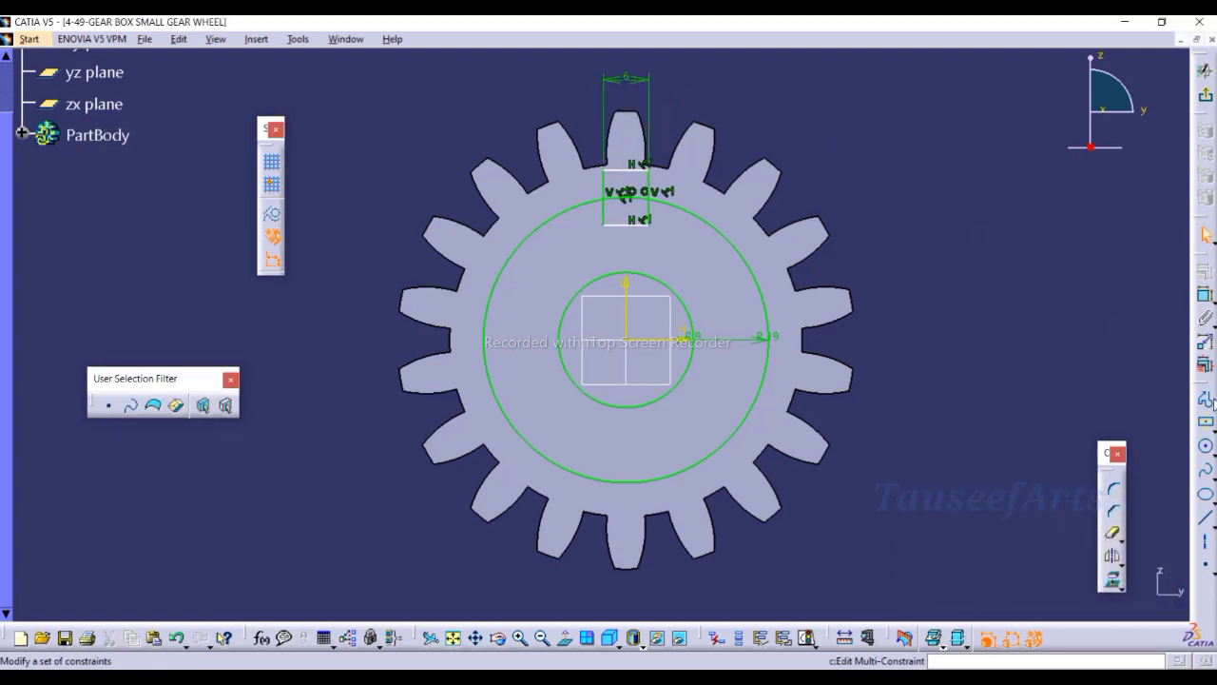
- Set a 3 mm vertical distance from the point to the slot's bottom edge
left_click(1203, 297)
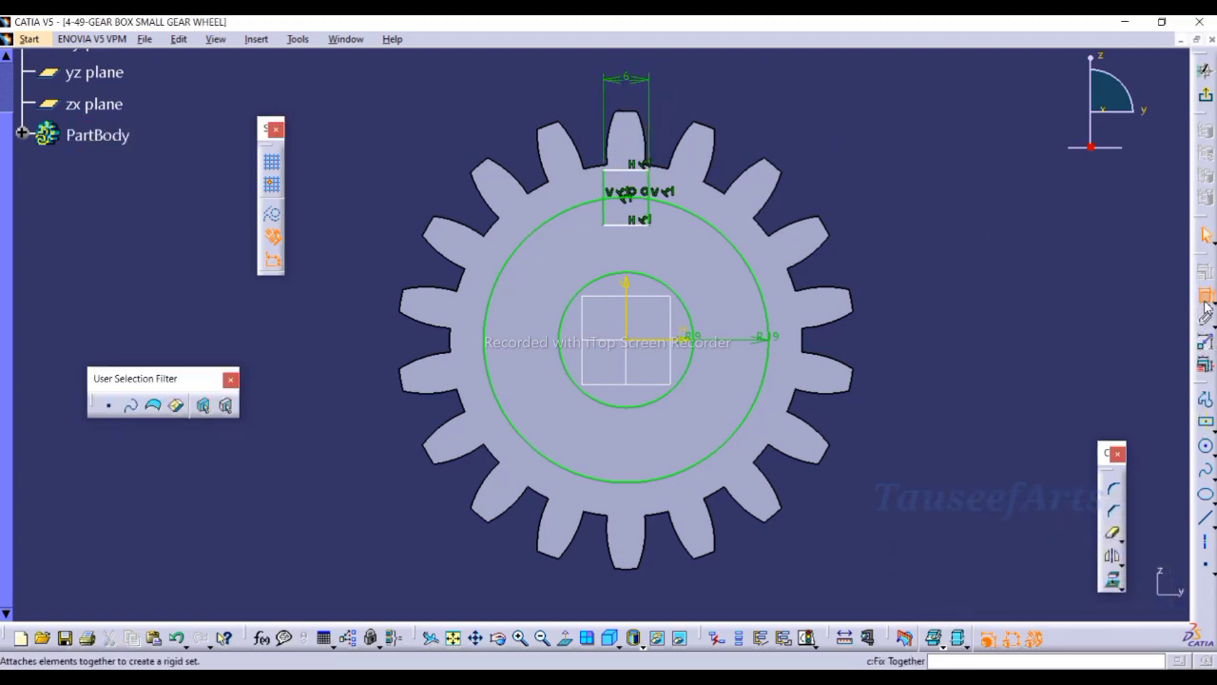
left_click(635, 201)
left_click(627, 224)
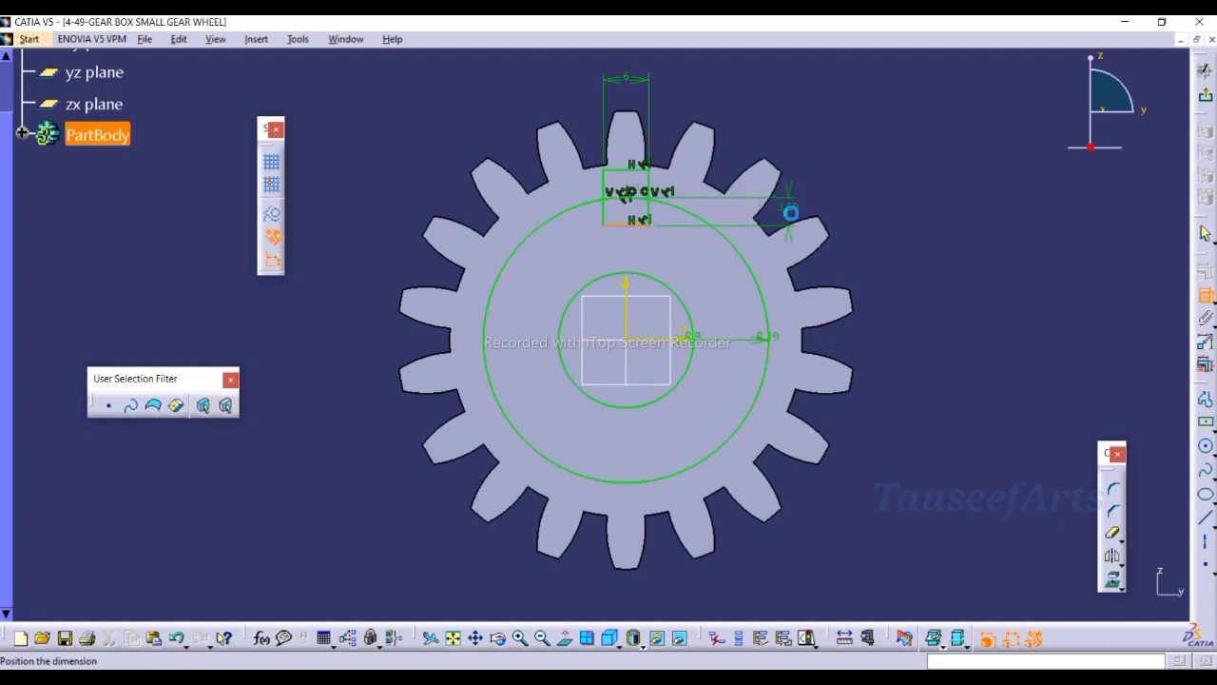
left_click(790, 213)
double_click(789, 208)
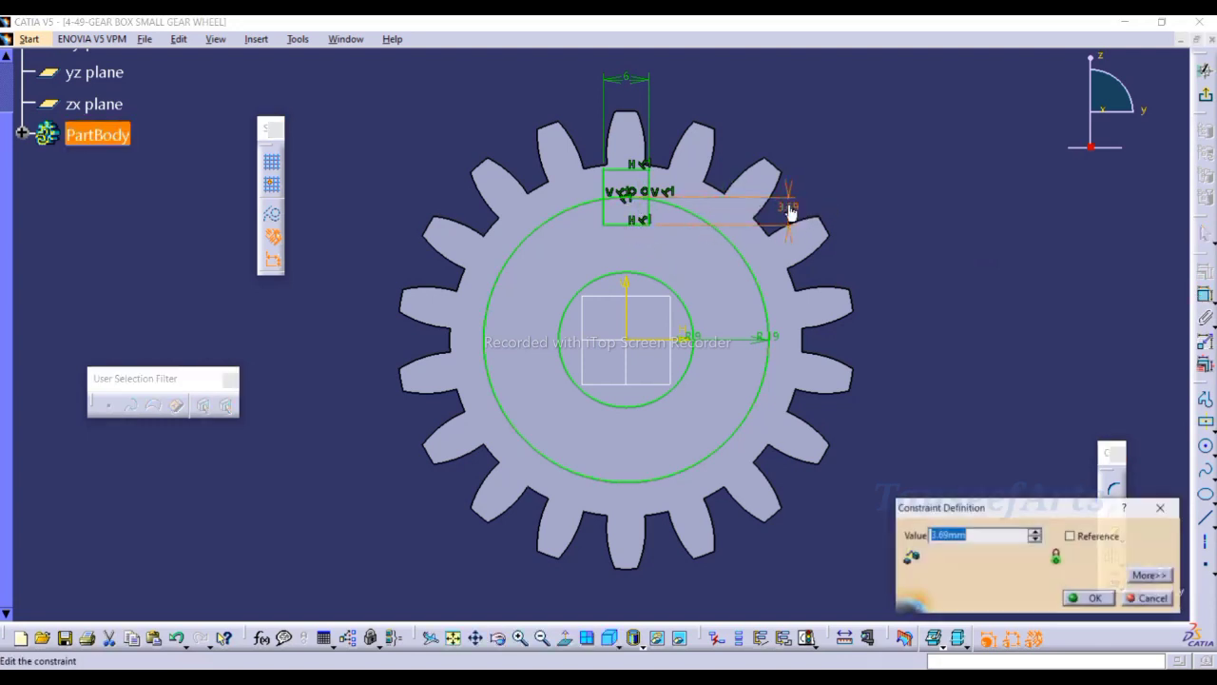
type("3")
key("Return")
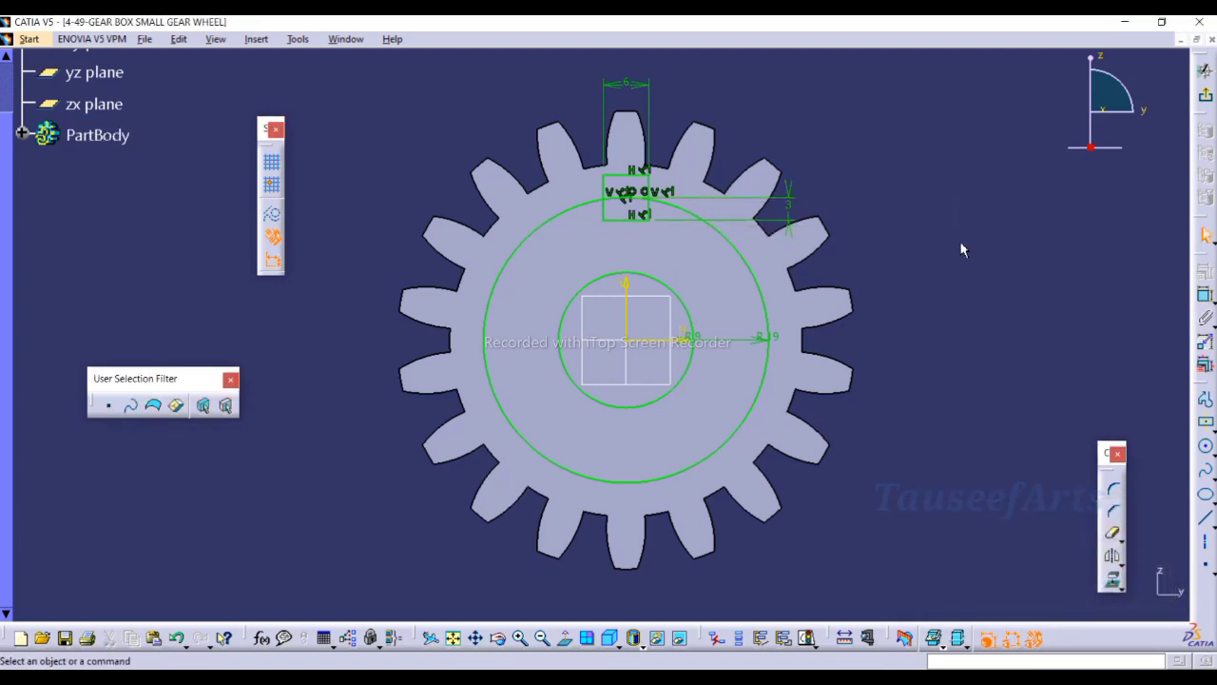
left_click(1112, 533)
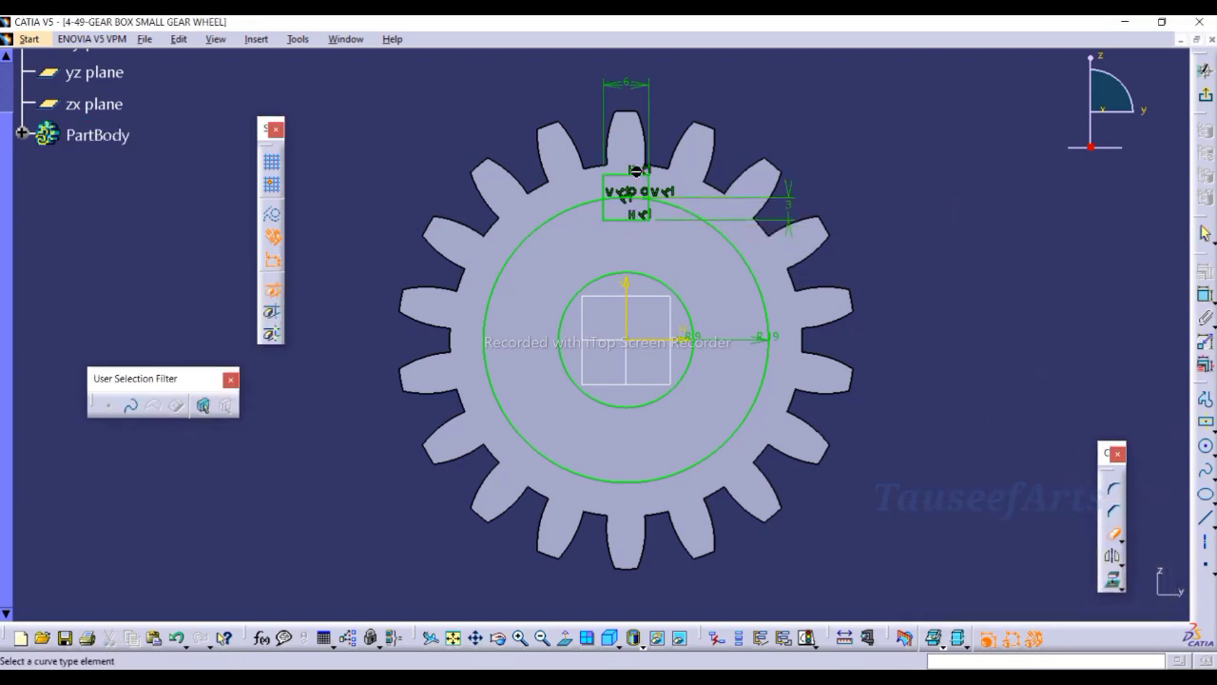
- Trim away the slot's top edge, accepting the conversion, and dimension the slot width as 6 mm
left_click(612, 188)
left_click(637, 382)
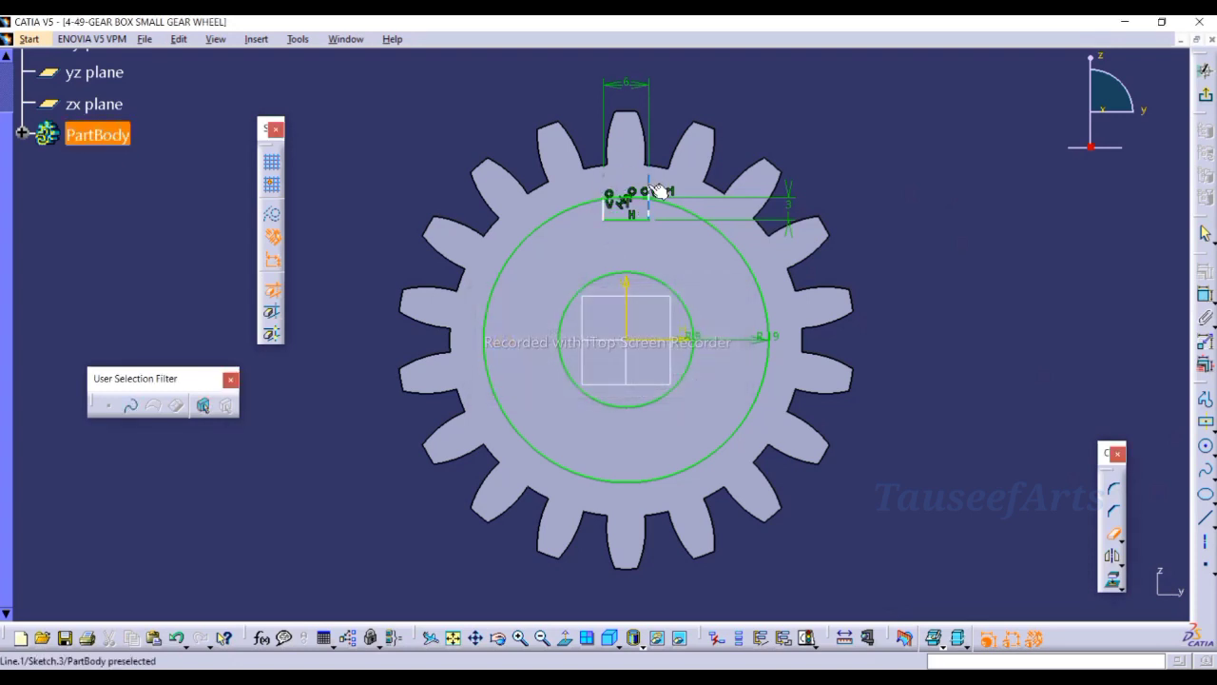
left_click(1205, 294)
left_click(629, 219)
left_click(629, 238)
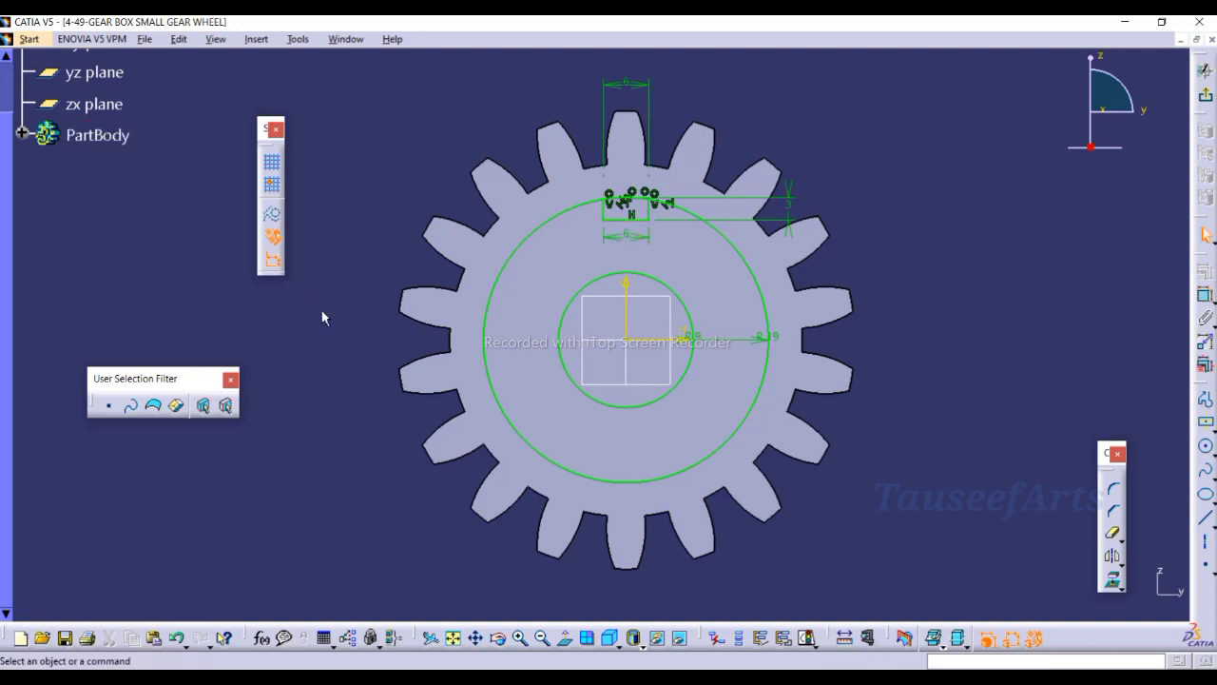
- Trim the circle arc inside the top slot and select the slot's three lines
left_click(1114, 535)
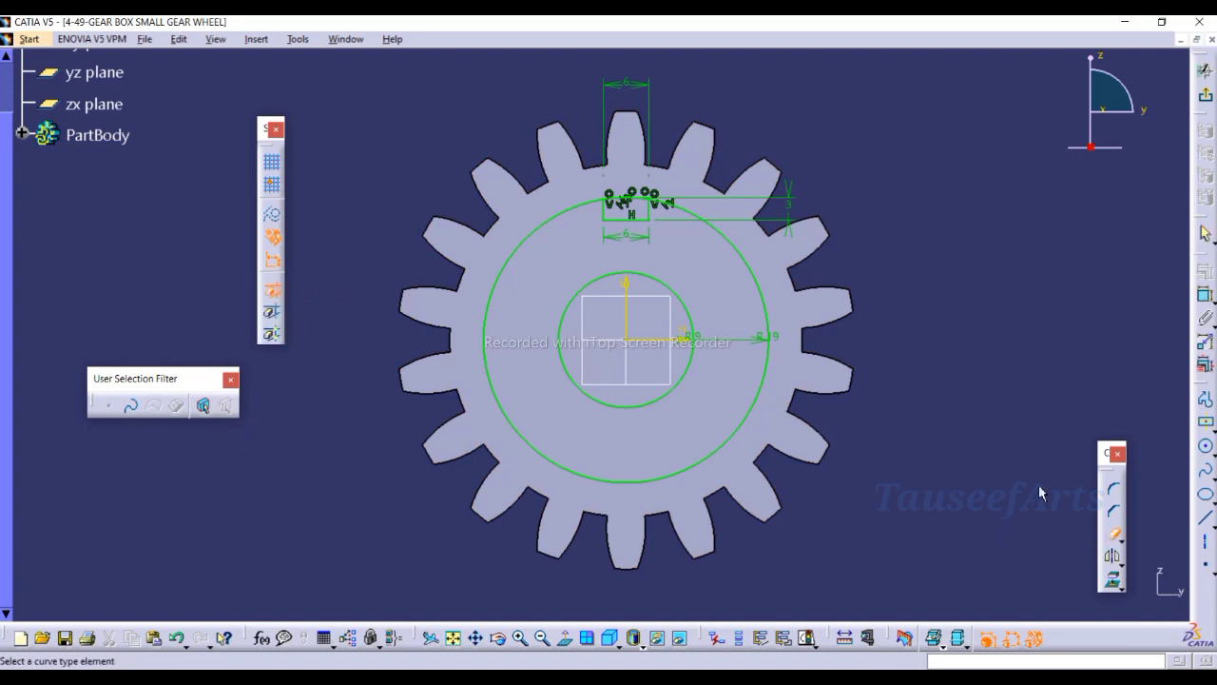
left_click(623, 199)
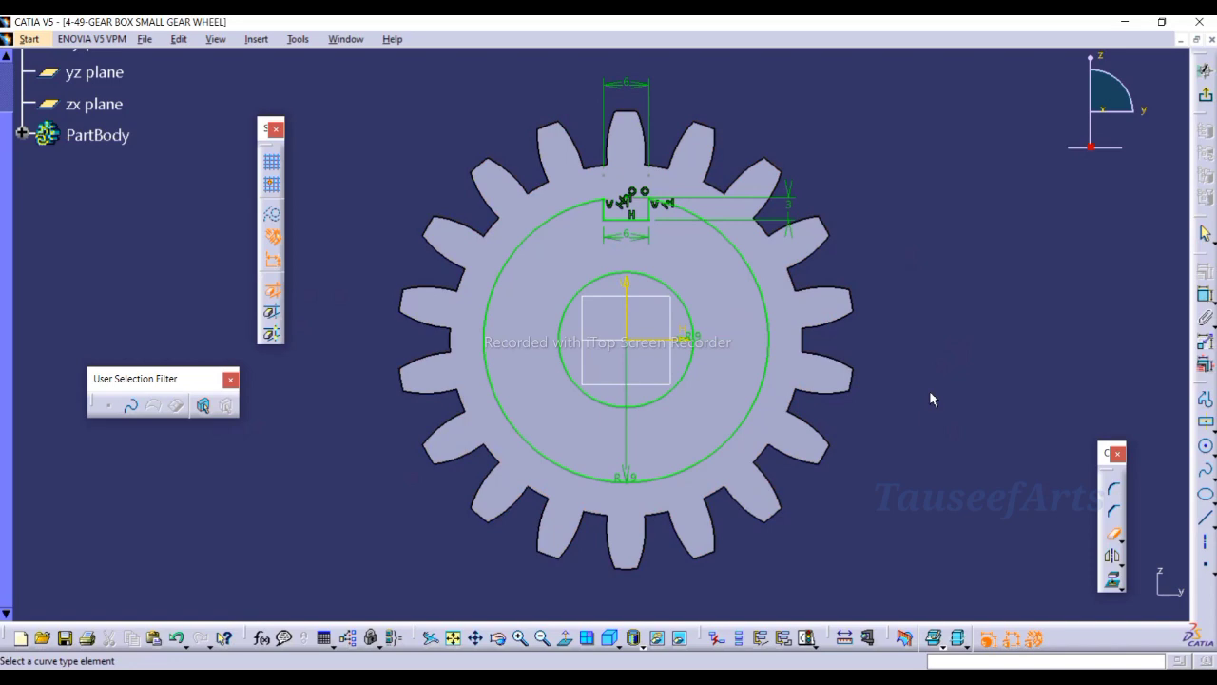
key("Escape")
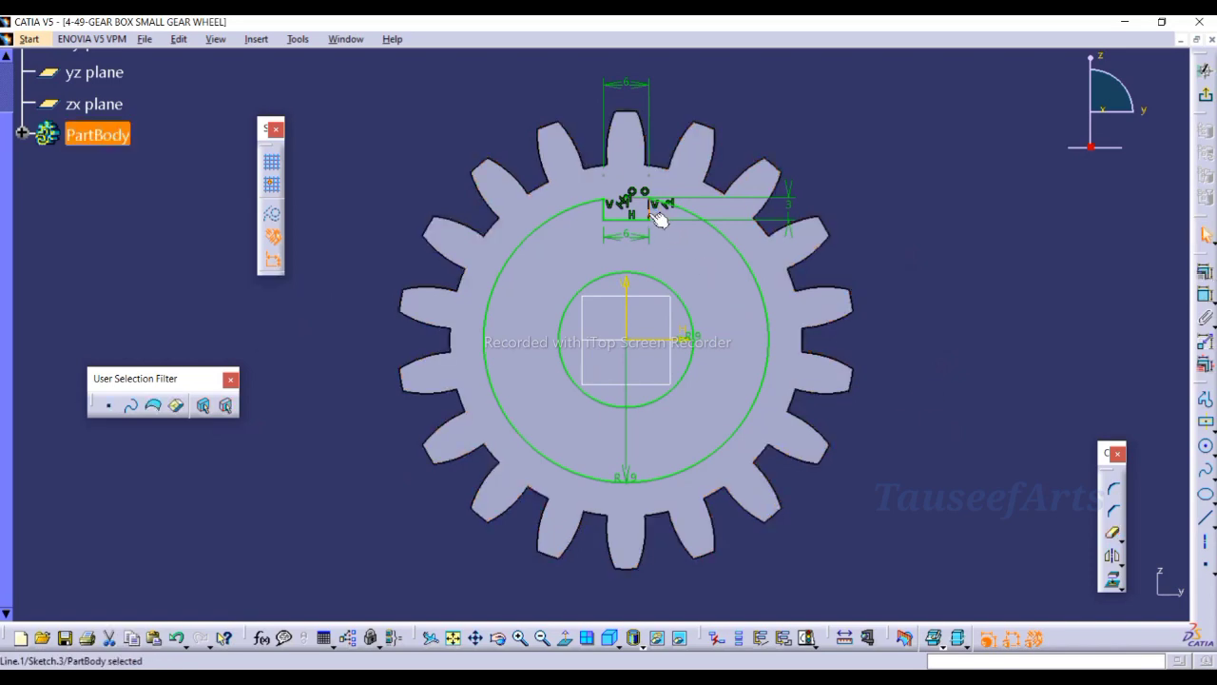
left_click(605, 214)
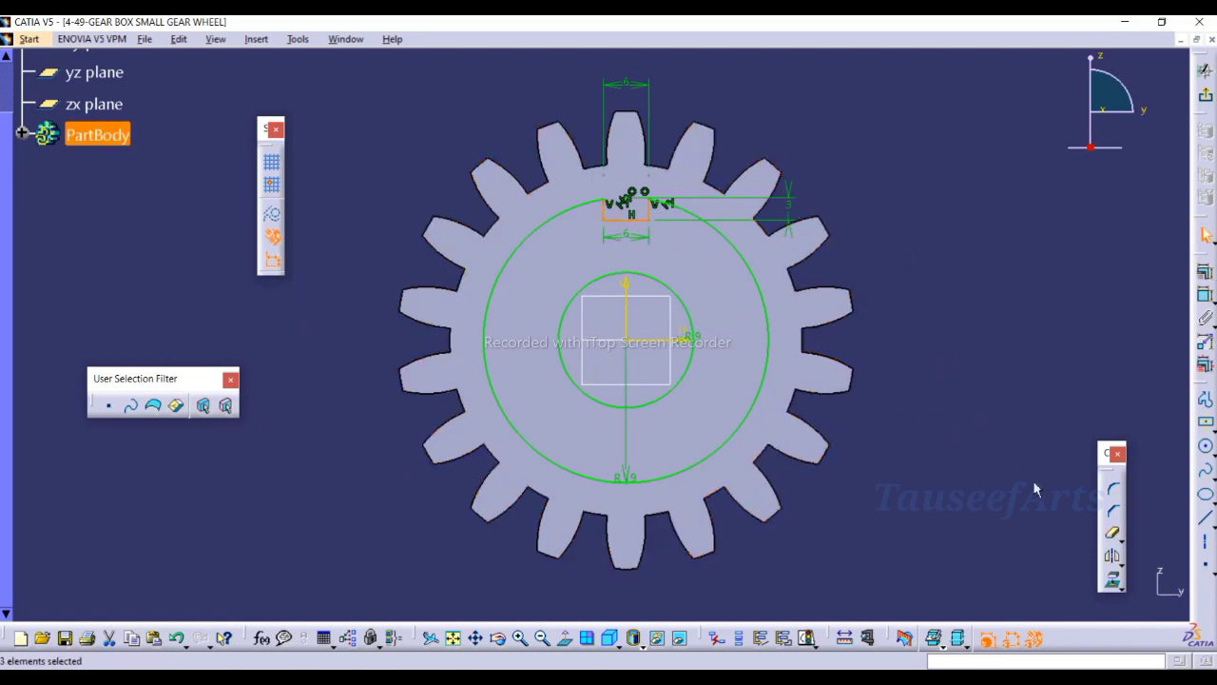
- Rotate-copy the slot about the gear centre as 3 duplicate instances at 90°
left_click(1121, 566)
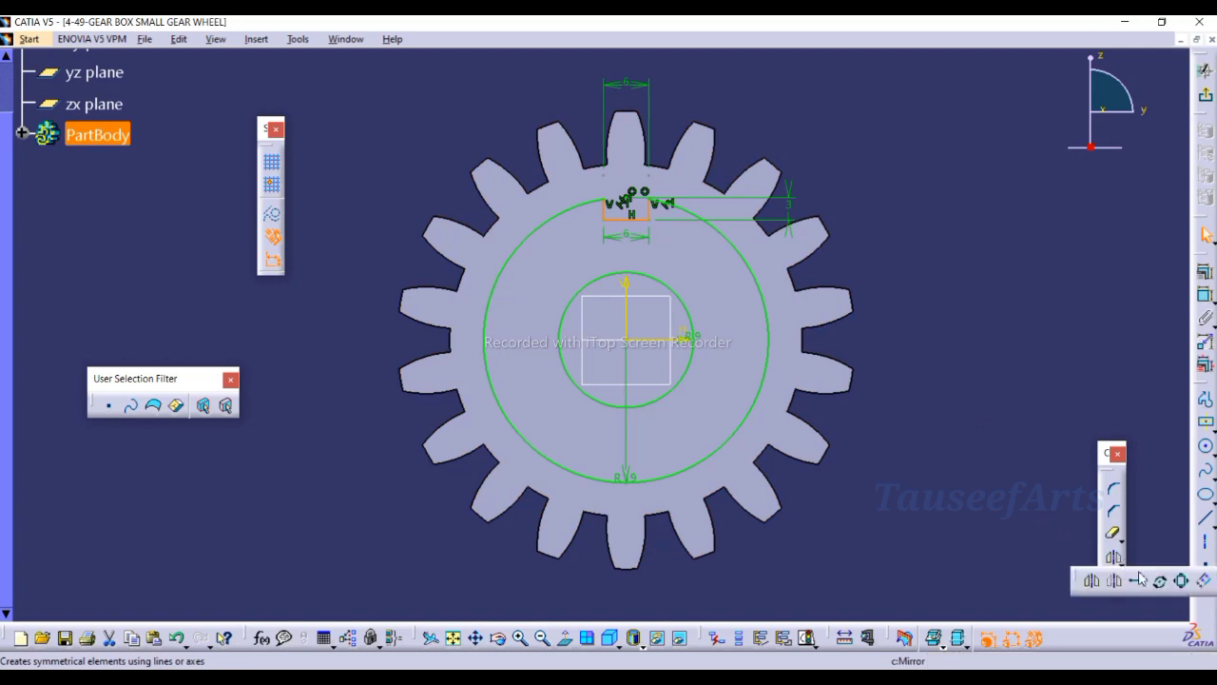
left_click(1150, 577)
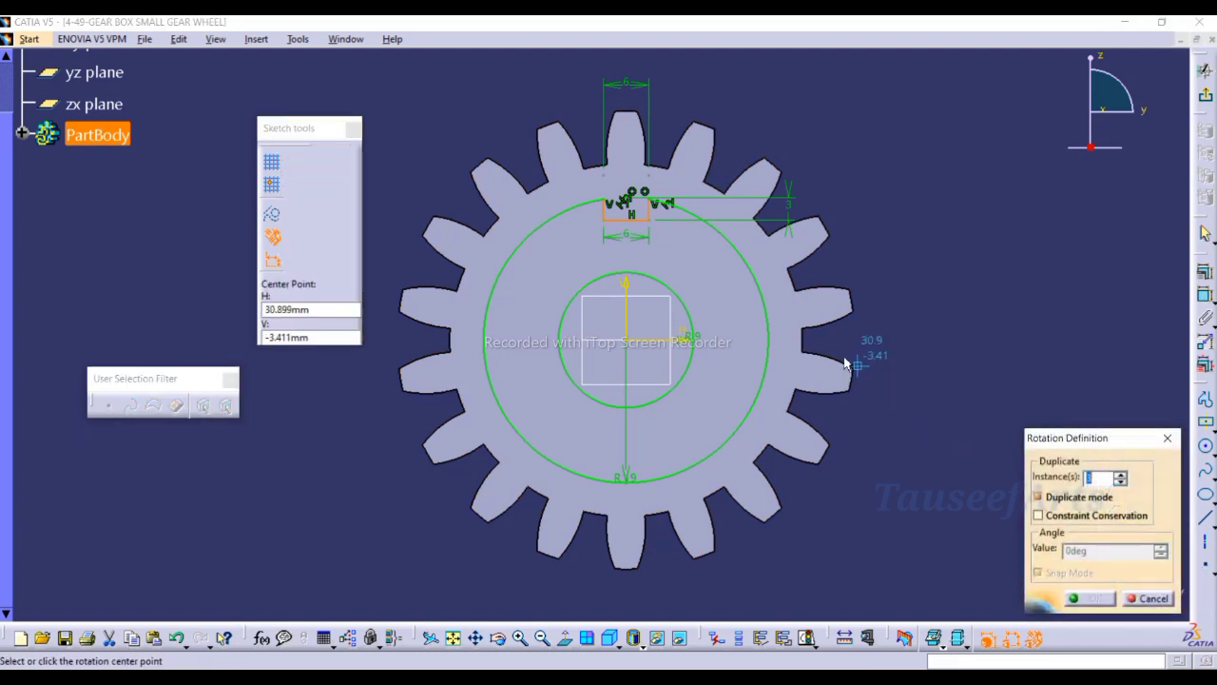
left_click(632, 343)
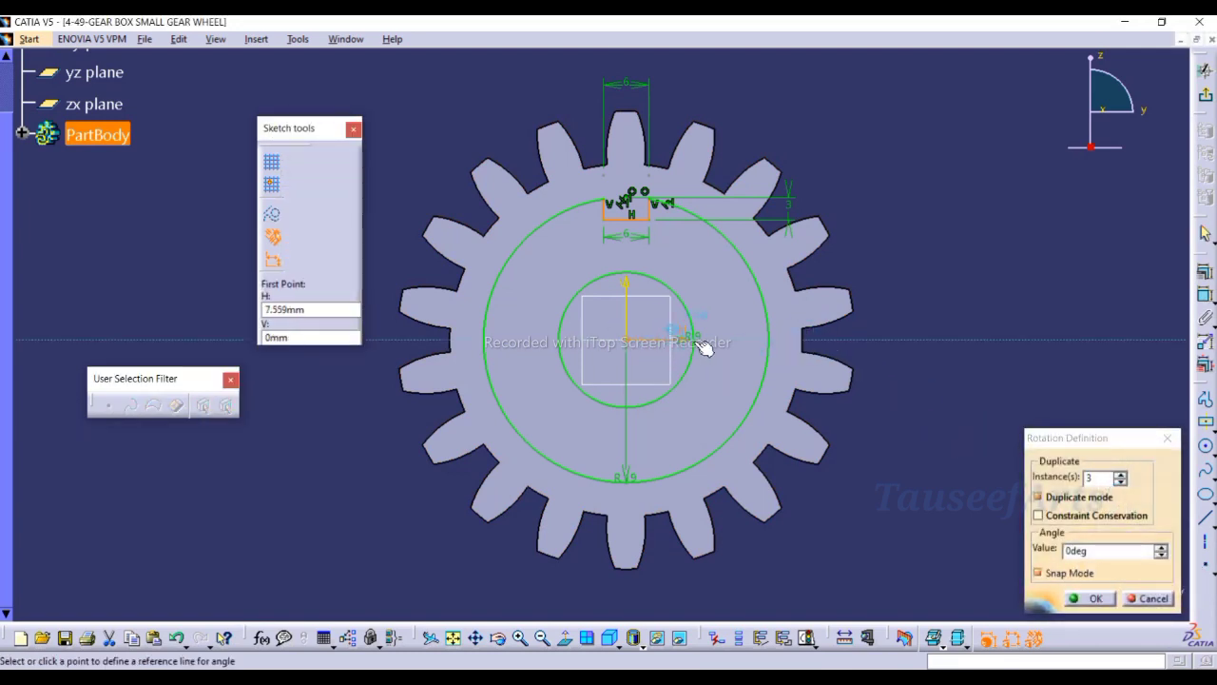
left_click(1137, 552)
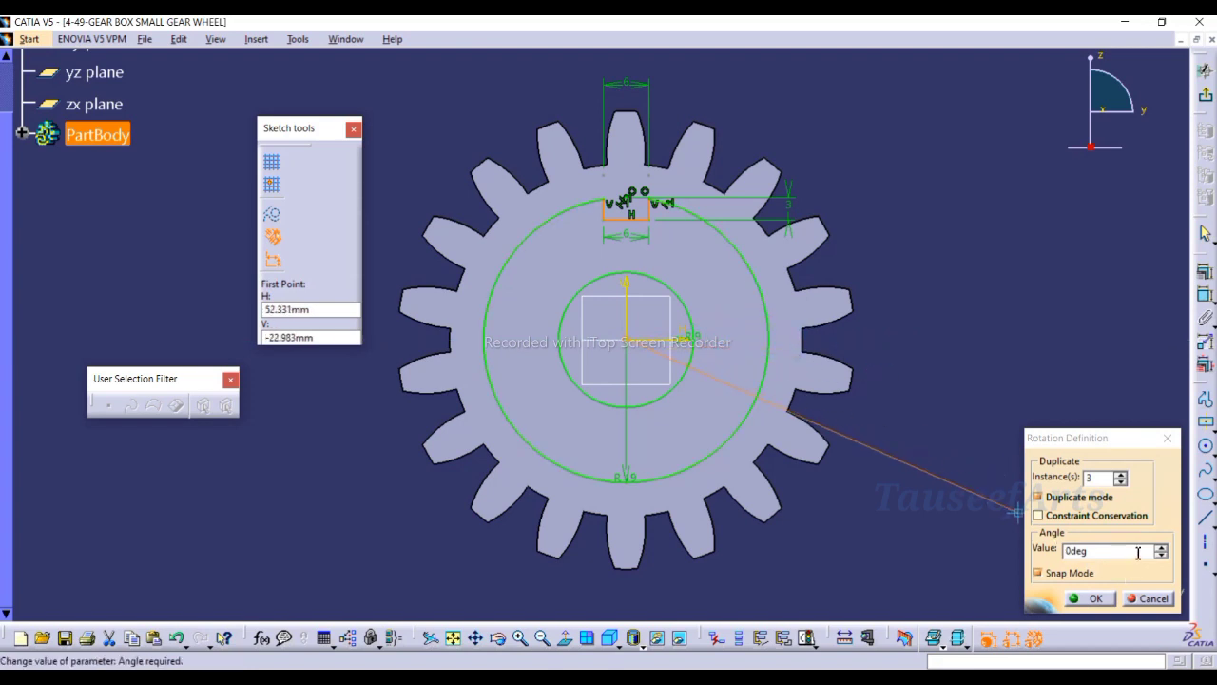
left_click(1159, 549)
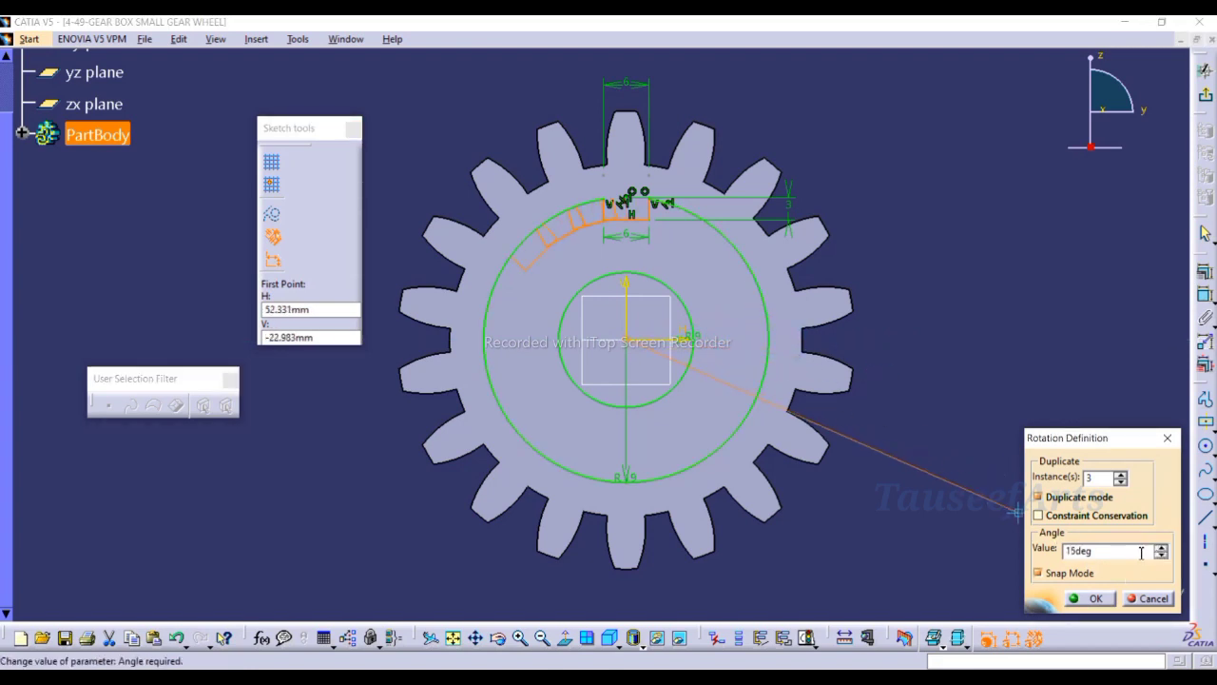
double_click(1141, 552)
type("90")
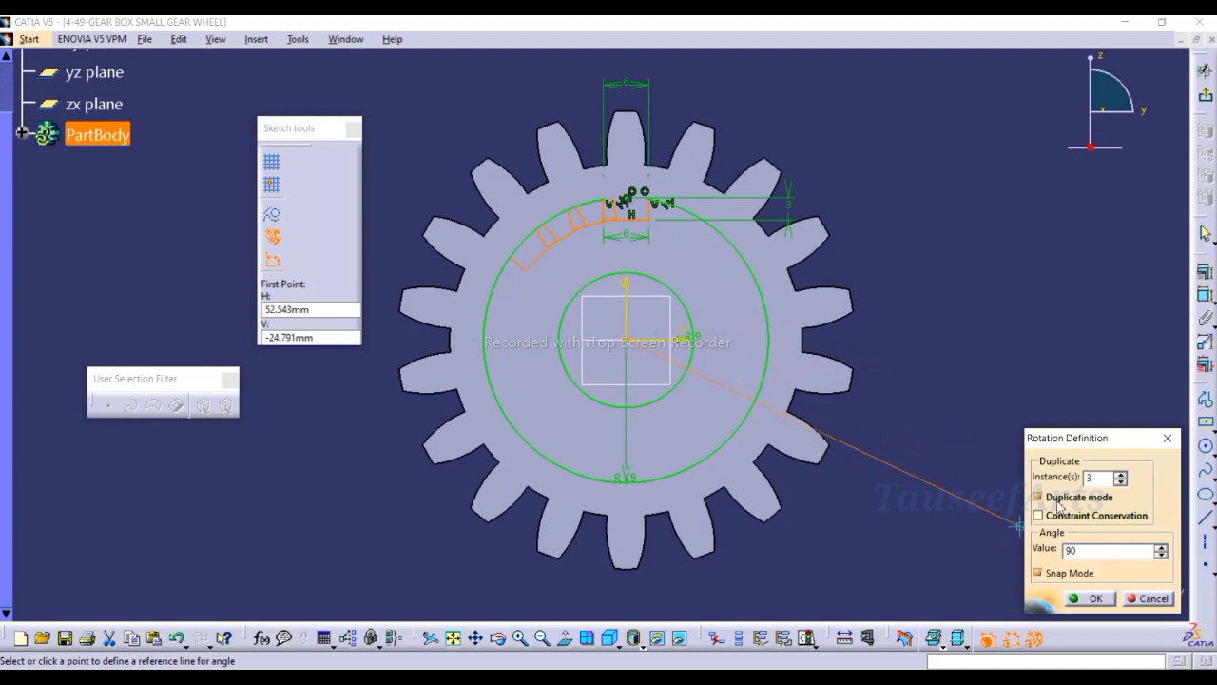
left_click(1098, 599)
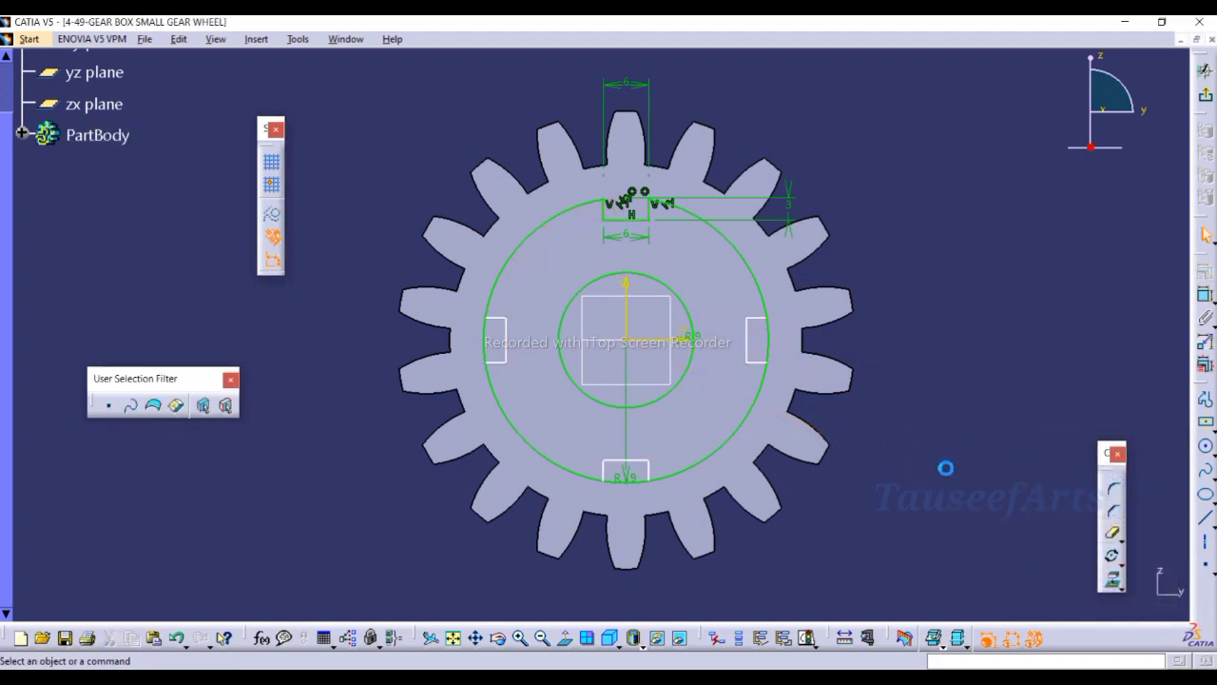
- Quick Trim the circle arcs inside the right, bottom and left slots
left_click(1112, 532)
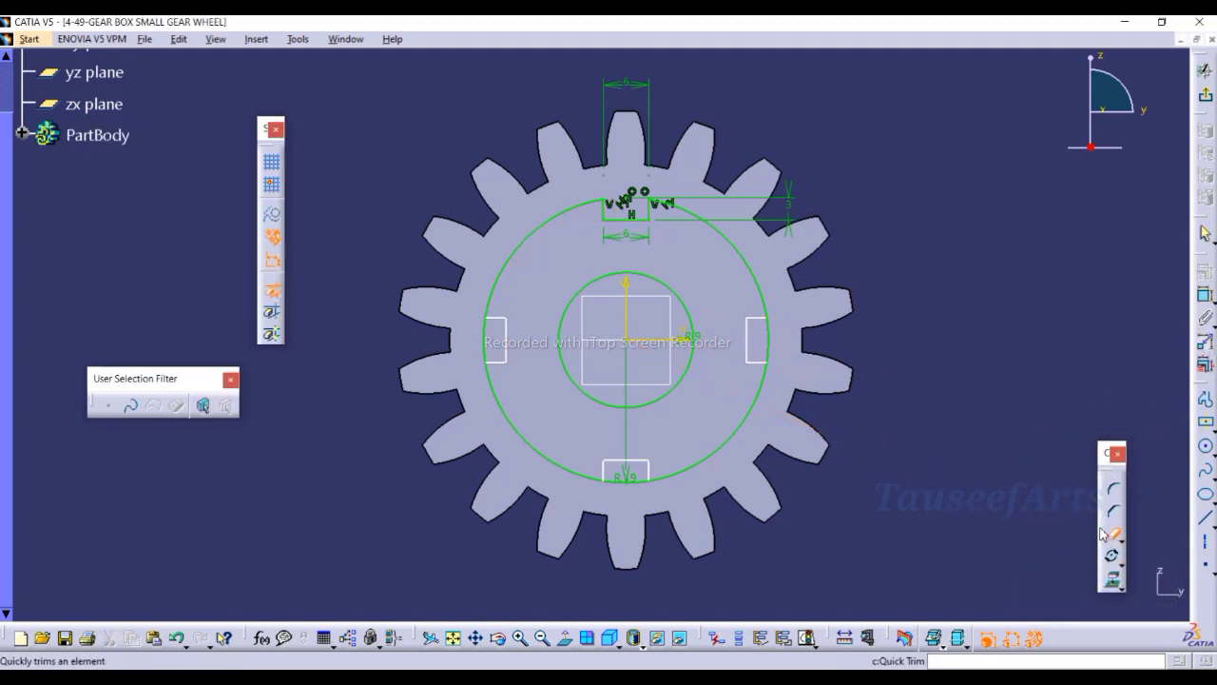
left_click(773, 348)
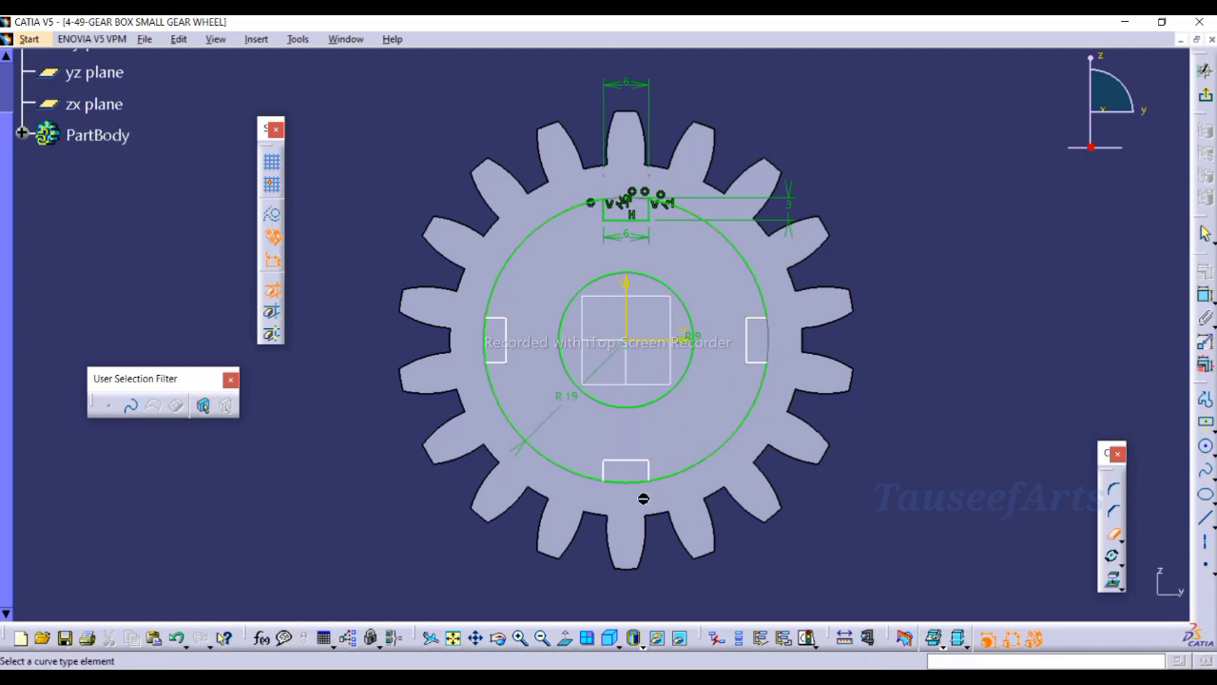
left_click(594, 476)
left_click(486, 349)
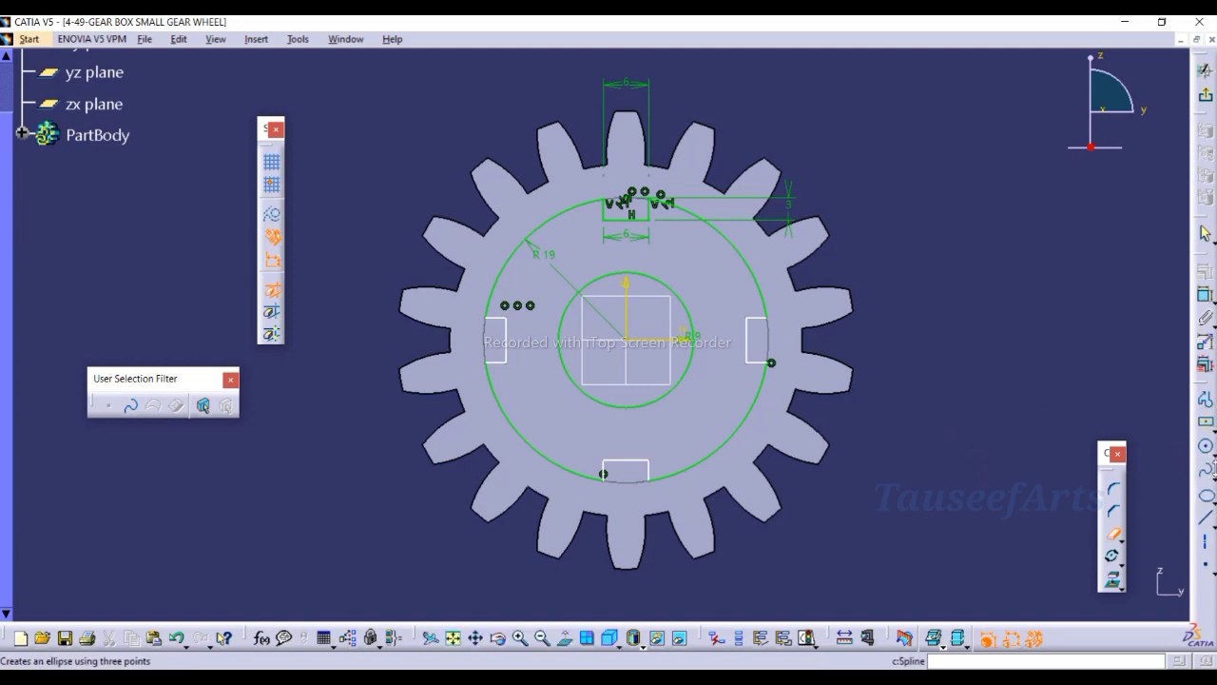
- Draw a line from the gear centre out toward the lower right
left_click(1205, 403)
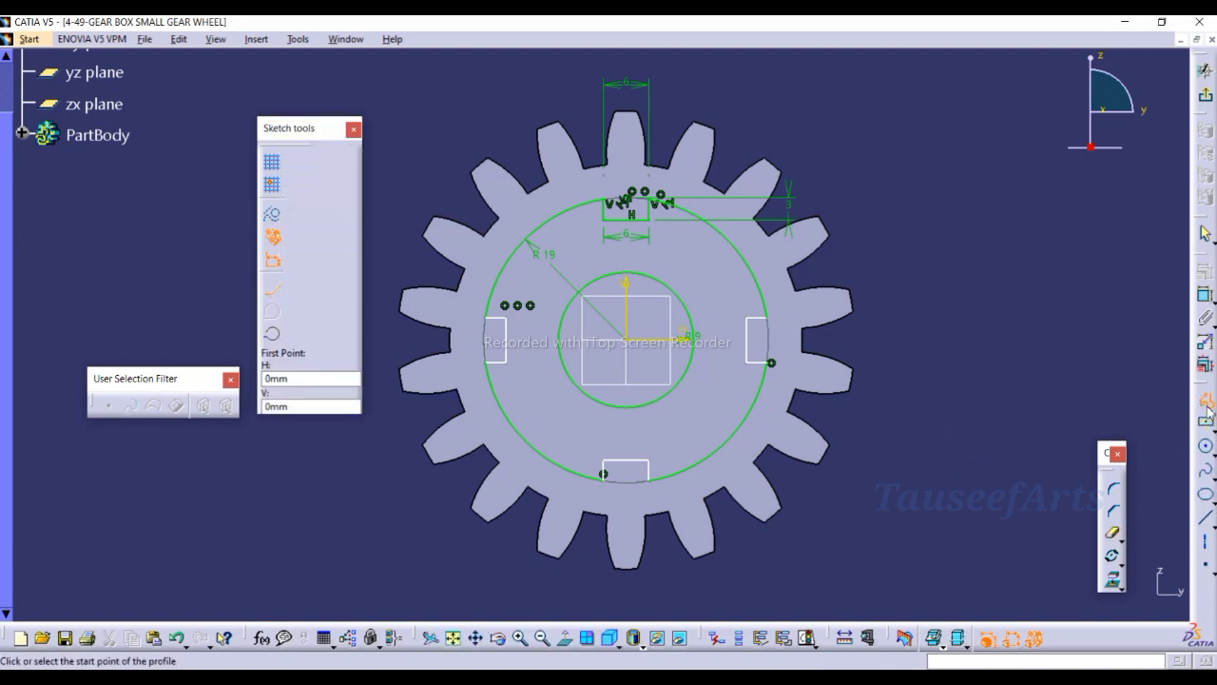
left_click(1205, 518)
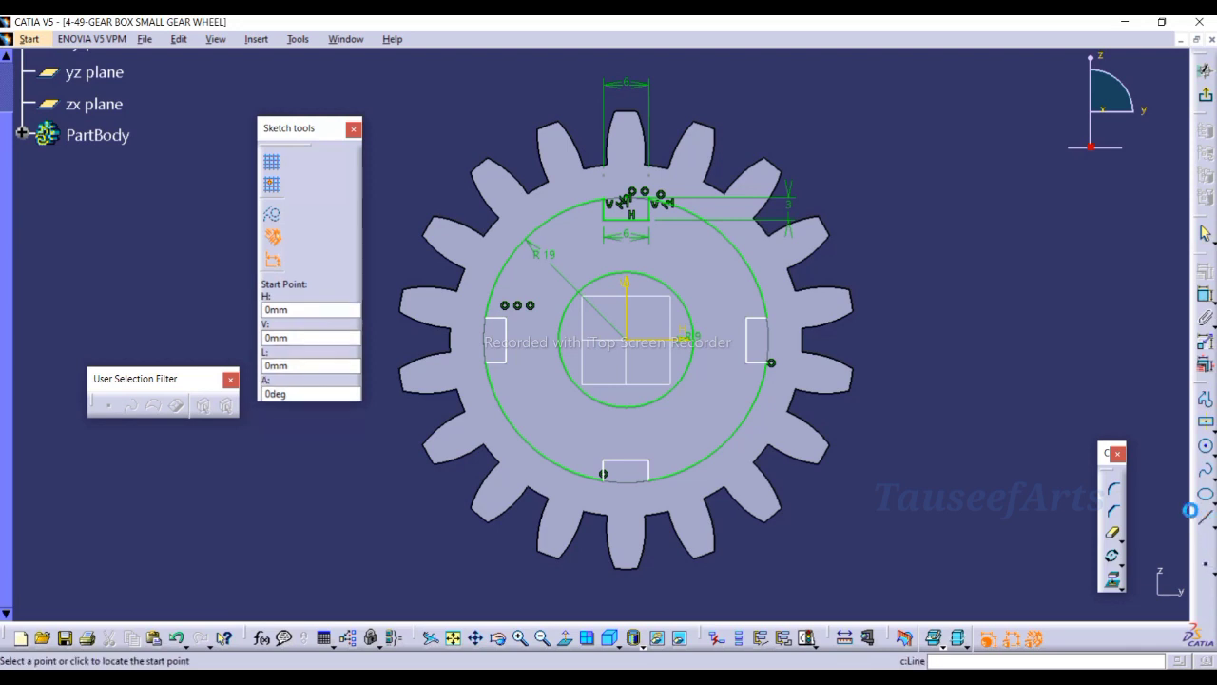
left_click(632, 340)
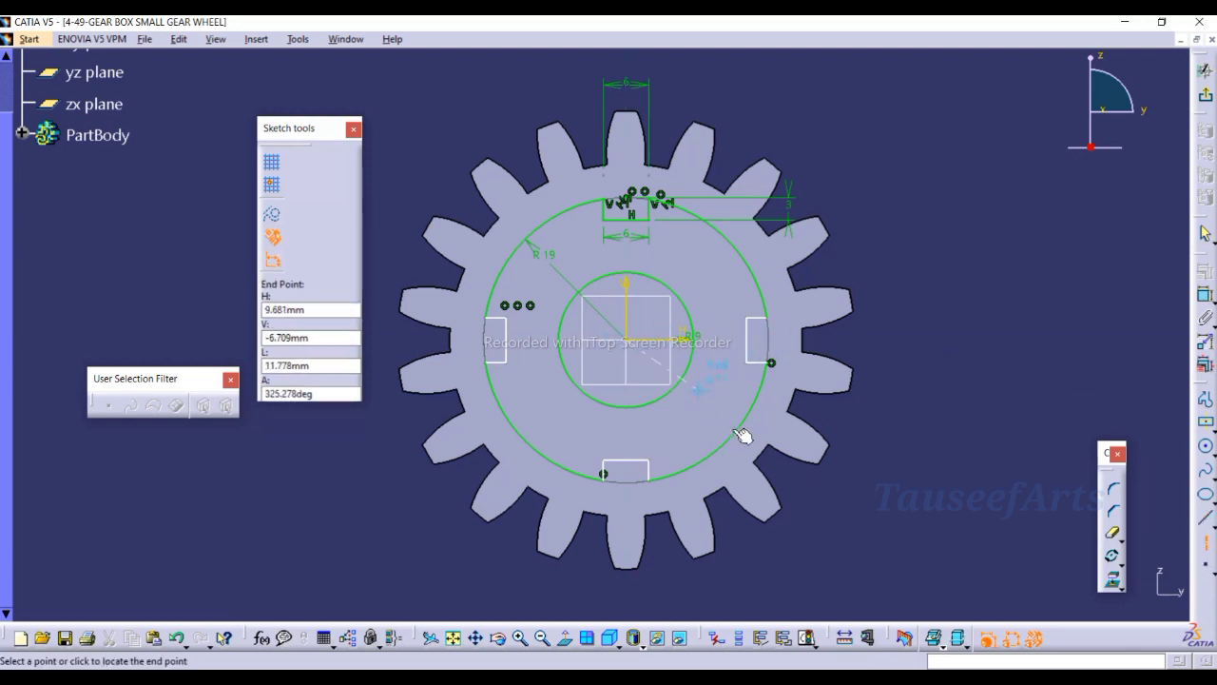
left_click(837, 540)
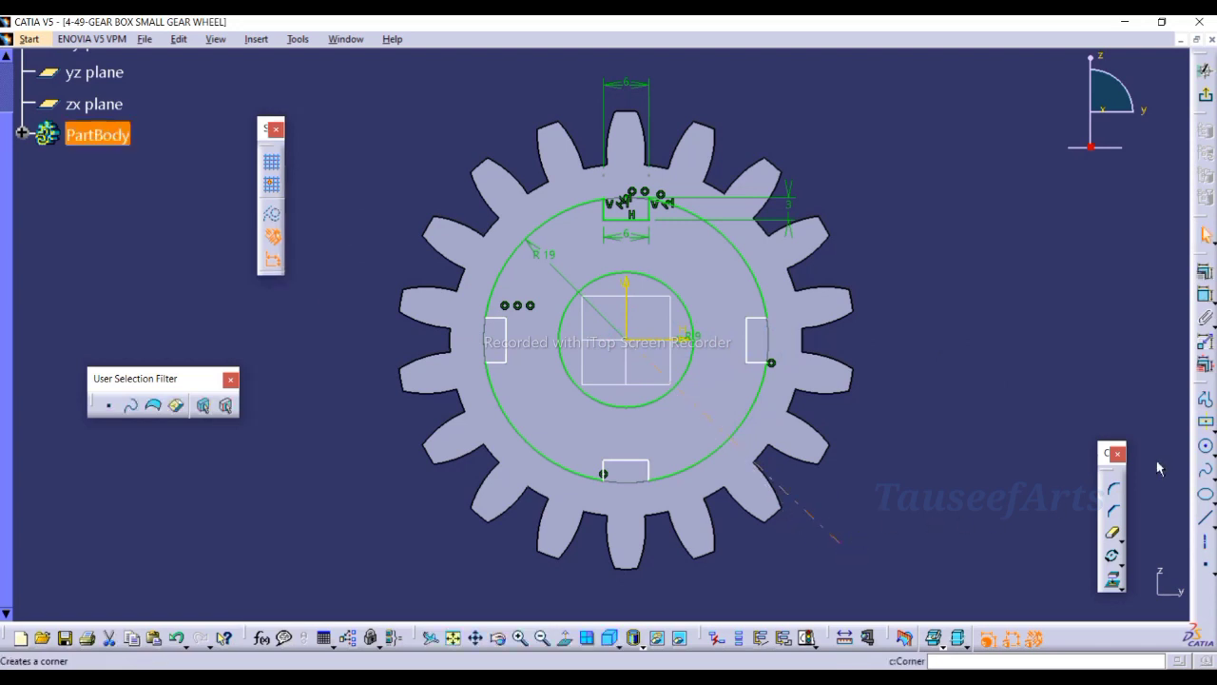
- Dimension the line's angle to the horizontal axis as 45°
left_click(1206, 294)
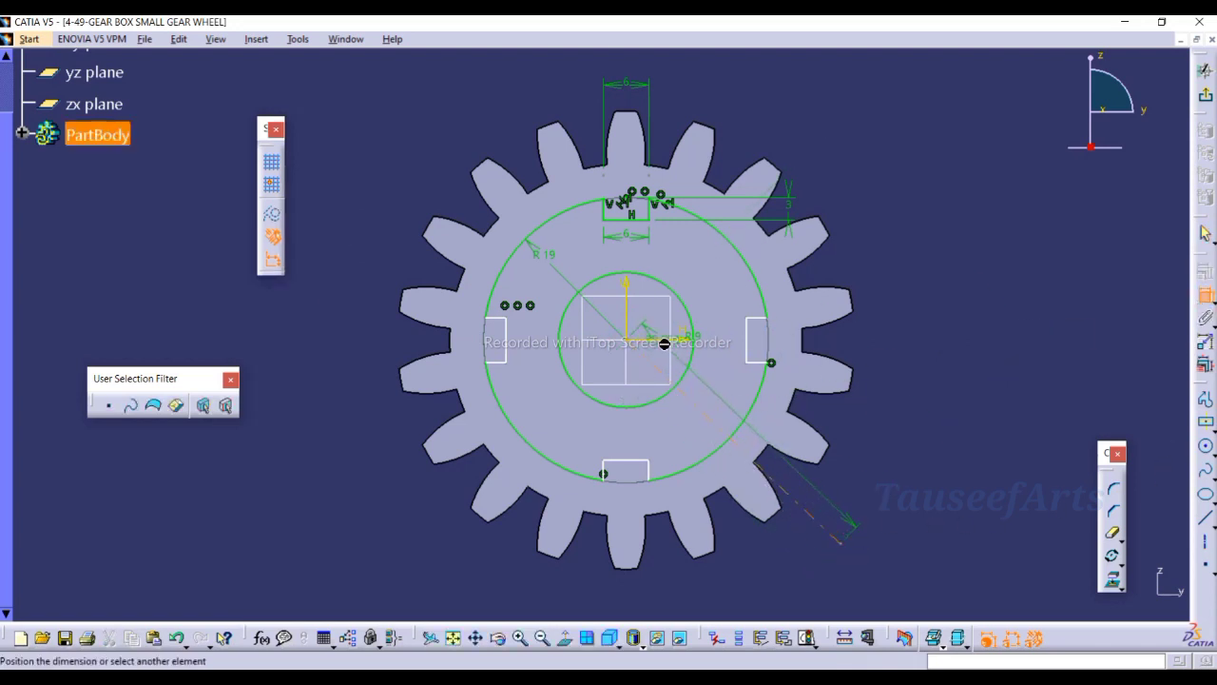
left_click(678, 344)
left_click(871, 423)
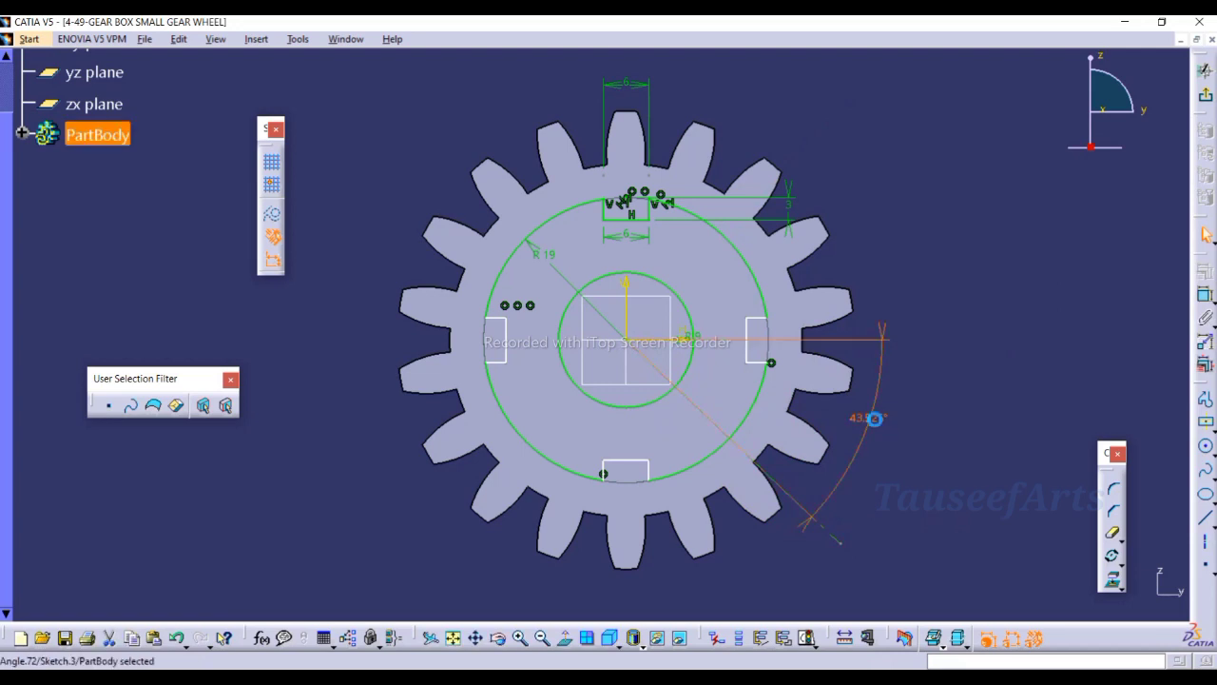
double_click(871, 423)
type("45")
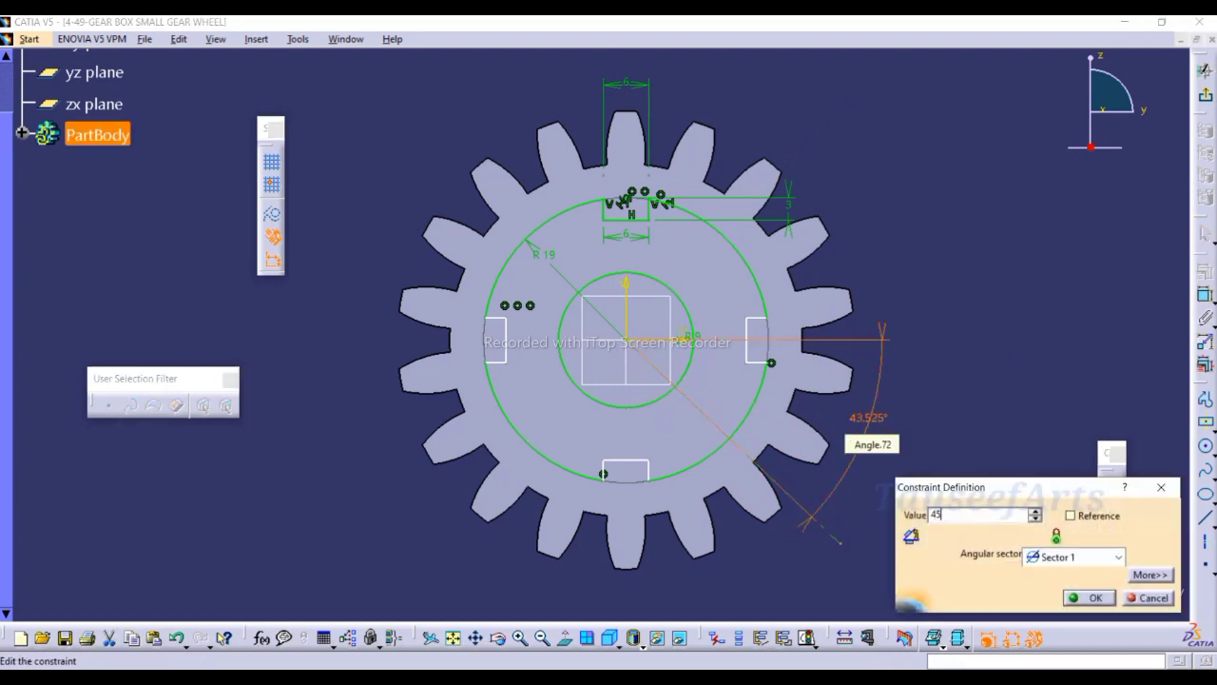
key("Return")
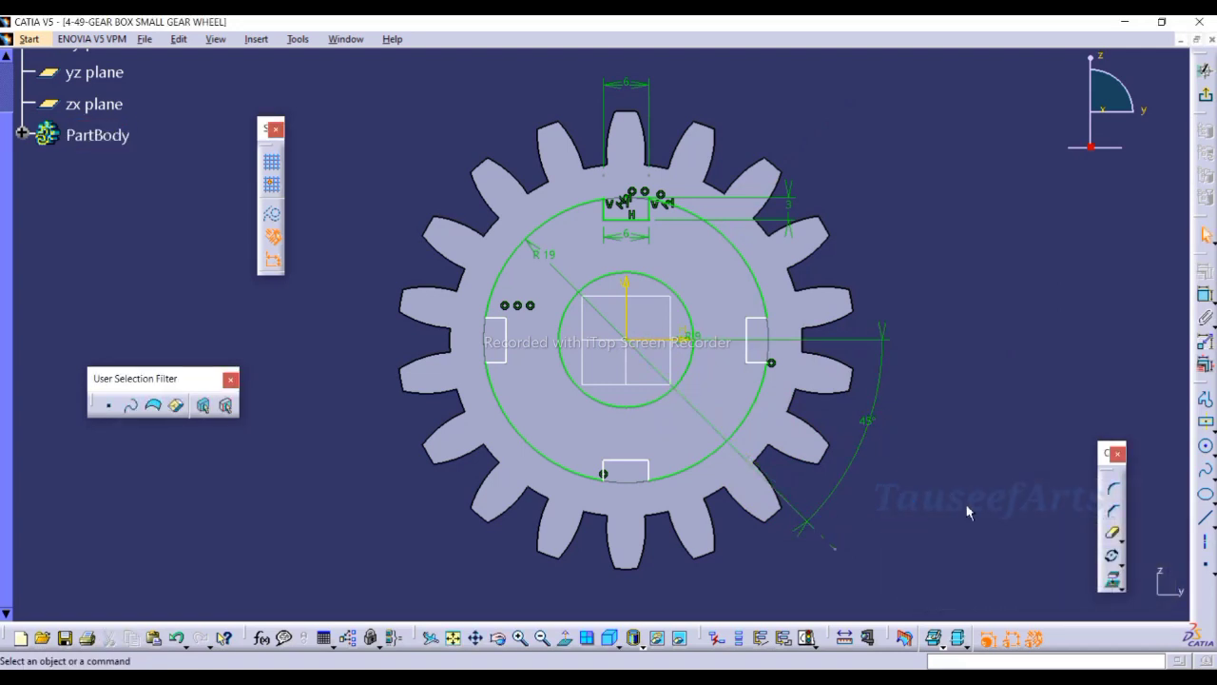
left_click(1206, 399)
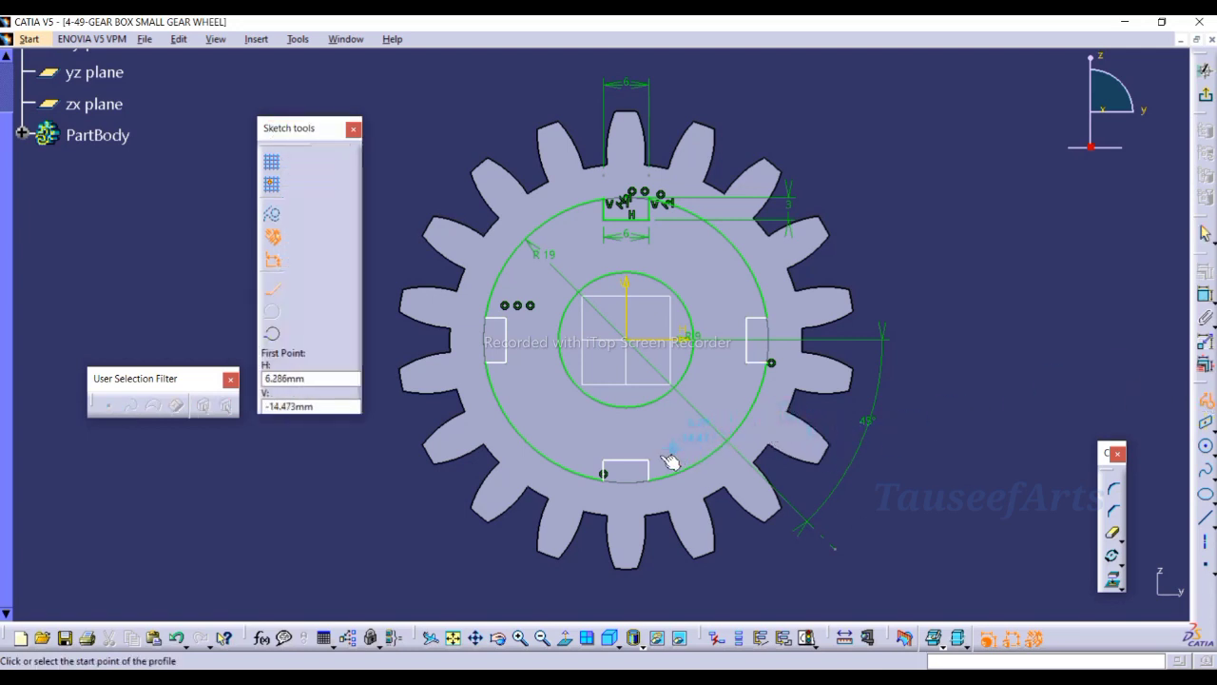
- Outline a small four-corner keyway on the inner circle straddling the 45° line
left_click(669, 394)
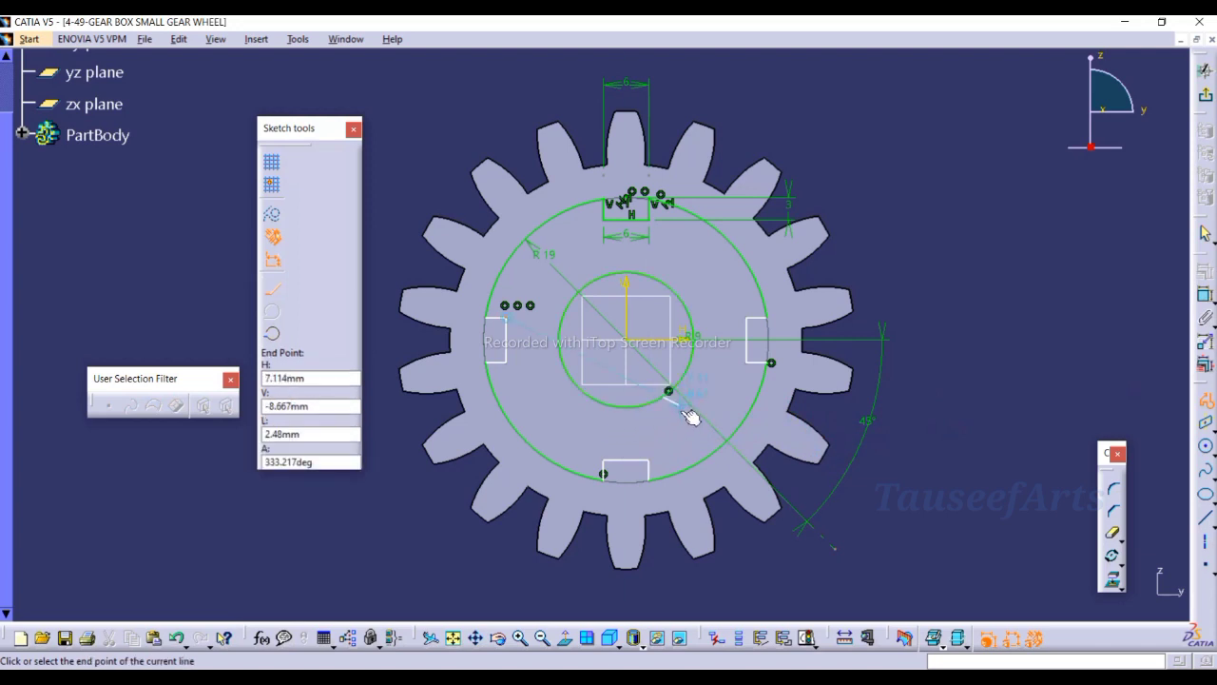
left_click(678, 409)
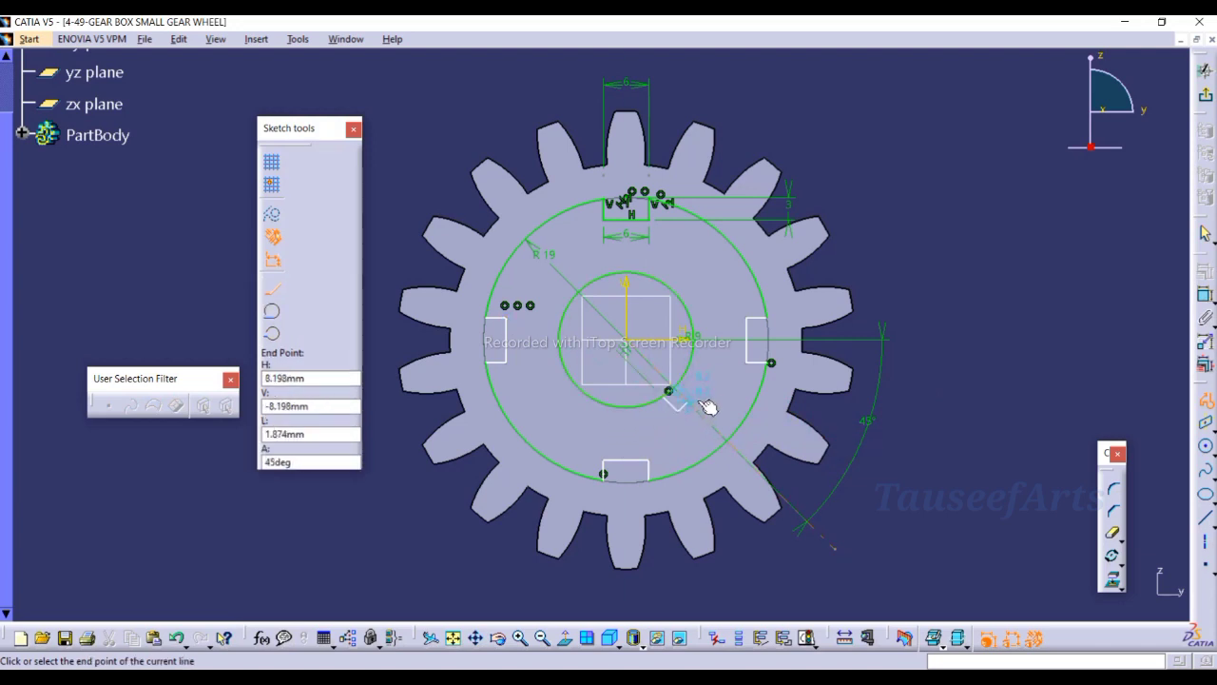
left_click(697, 395)
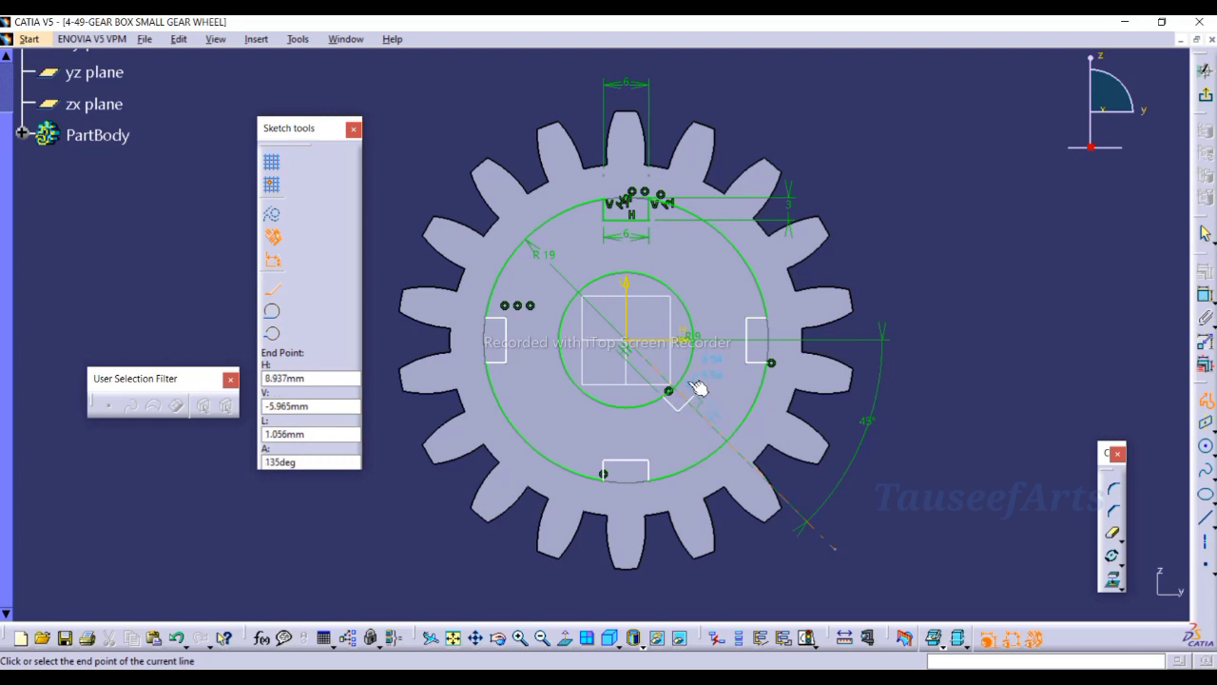
left_click(689, 370)
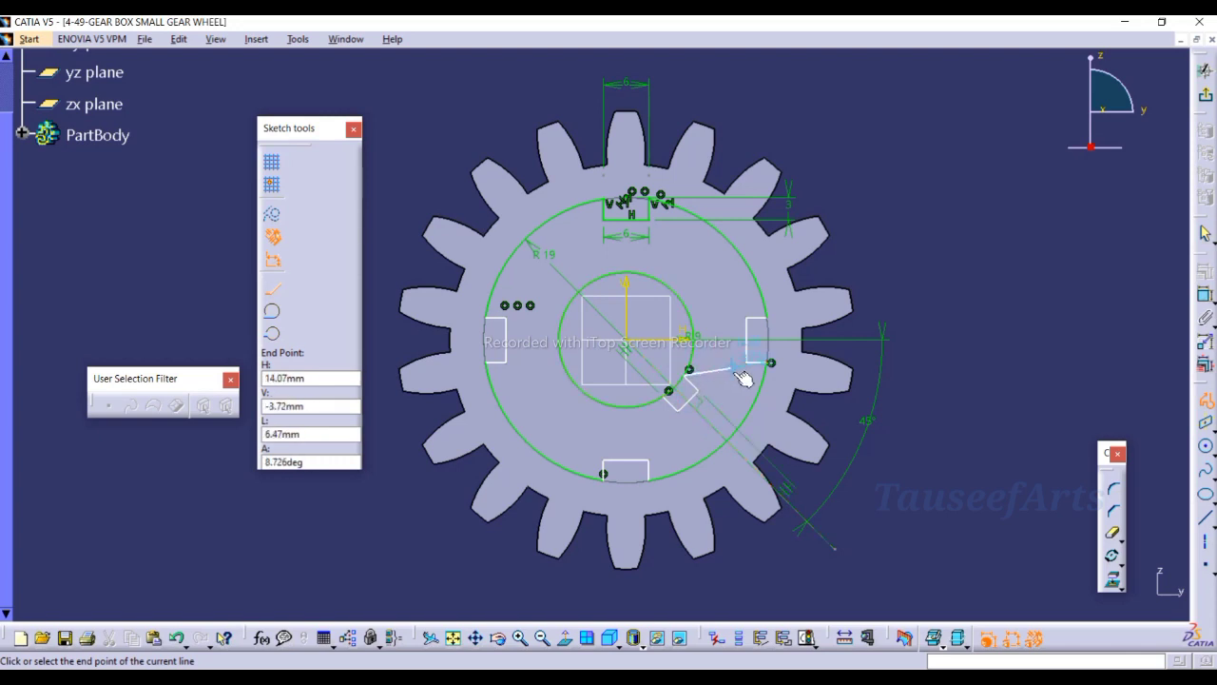
key("Escape")
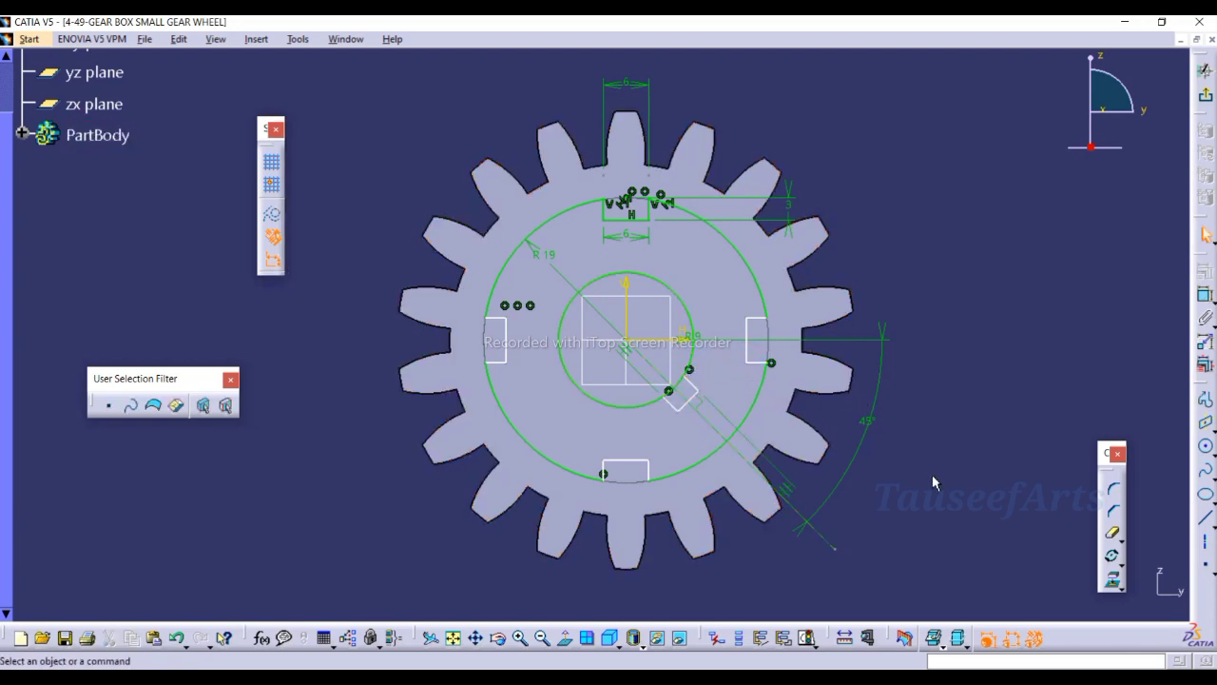
middle_click_drag(932, 476, 792, 419, "ctrl")
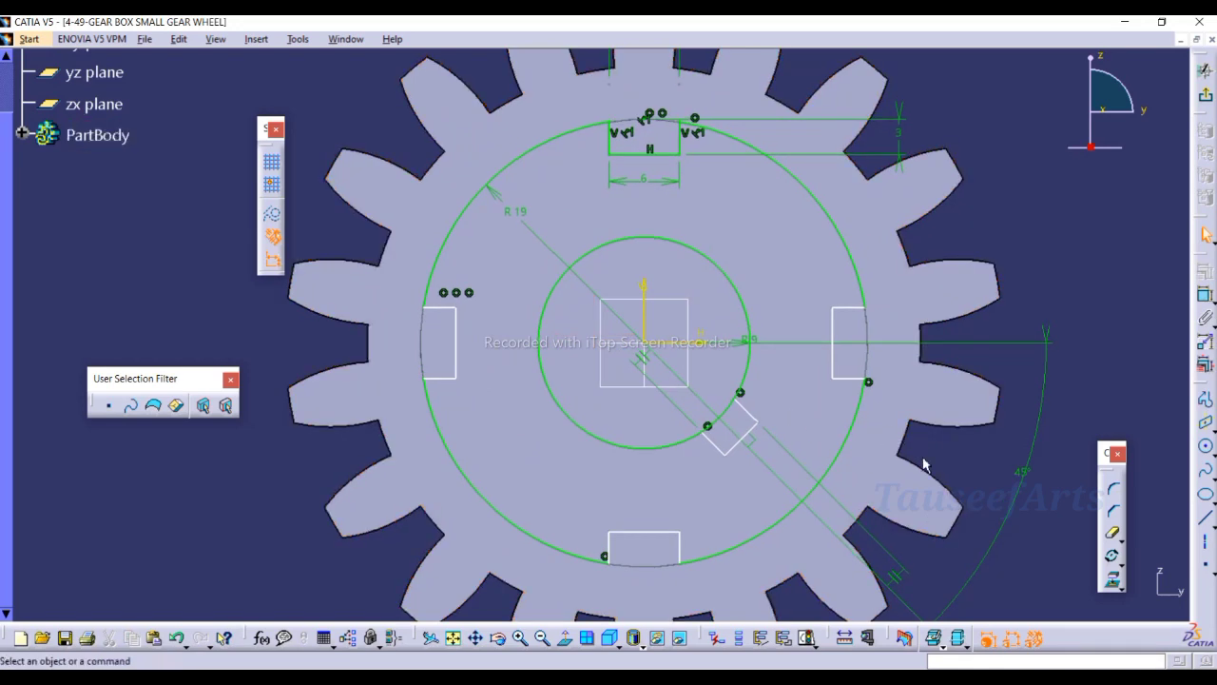
- Place a point on the inner circle and dimension the keyway depth as 3 mm
left_click(1207, 566)
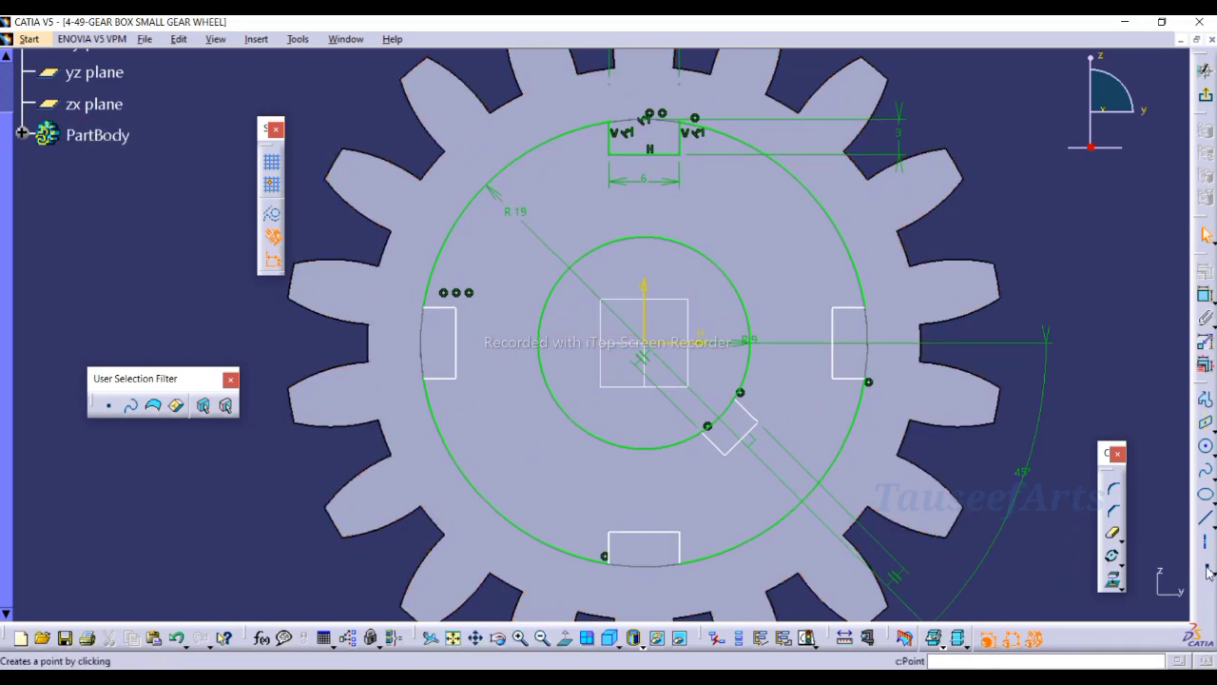
left_click(727, 423)
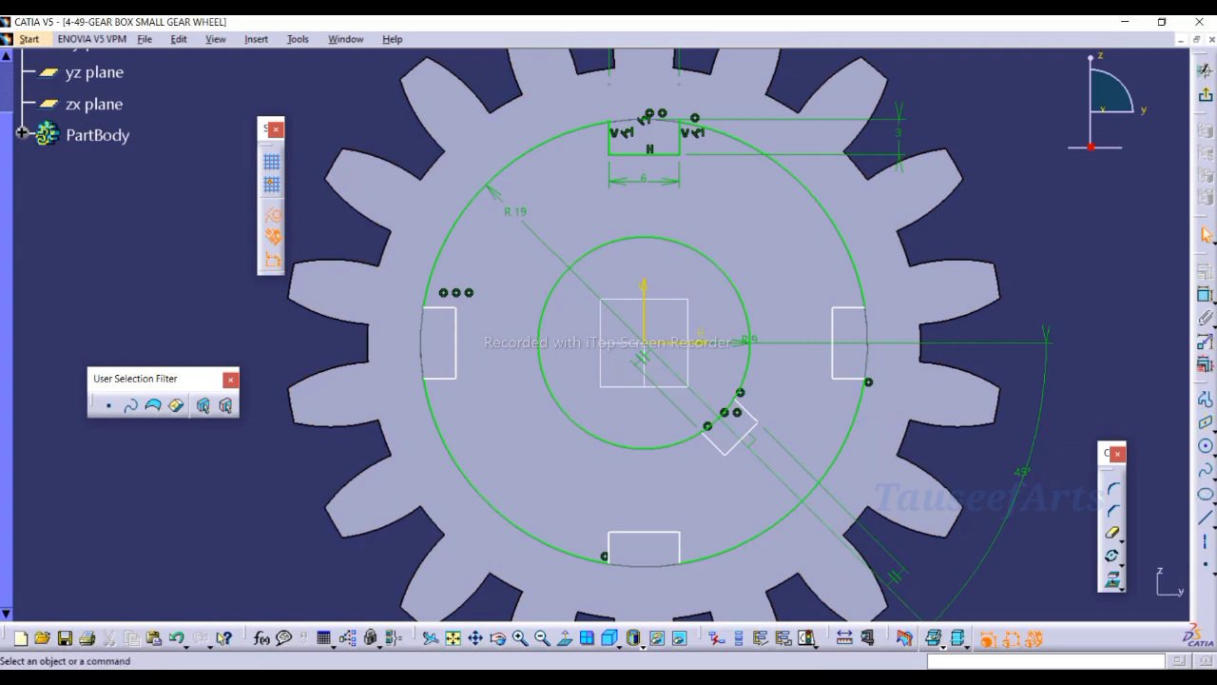
left_click(728, 430)
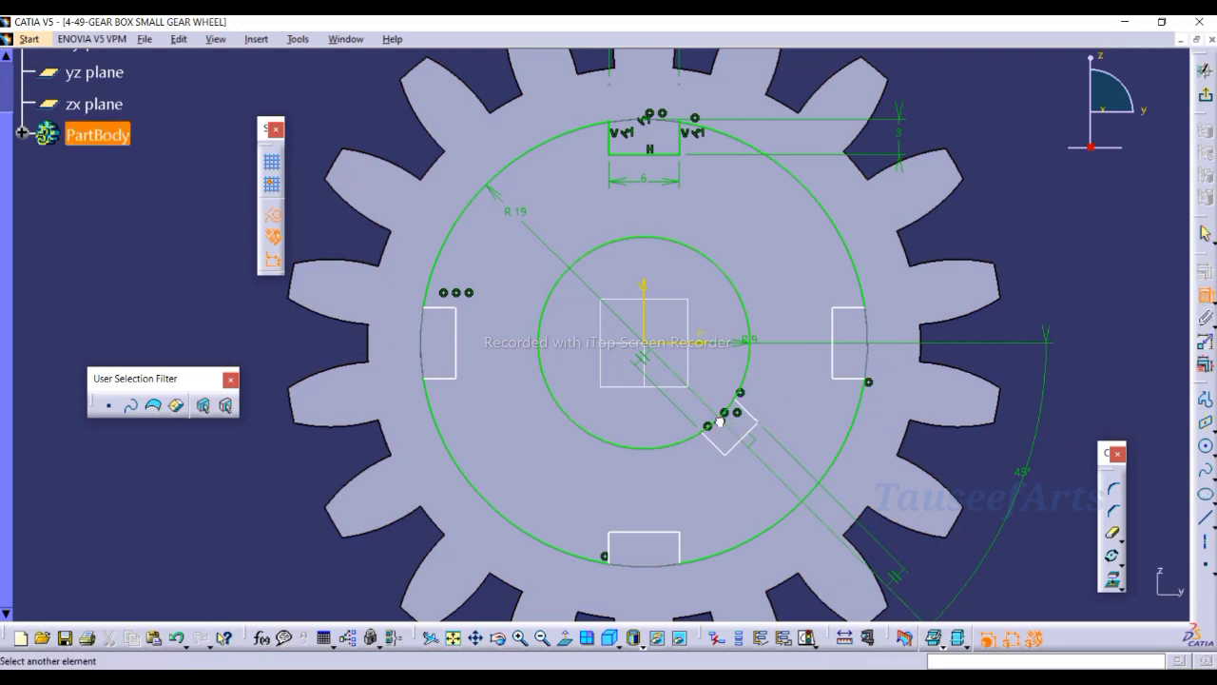
left_click(744, 441)
left_click(702, 474)
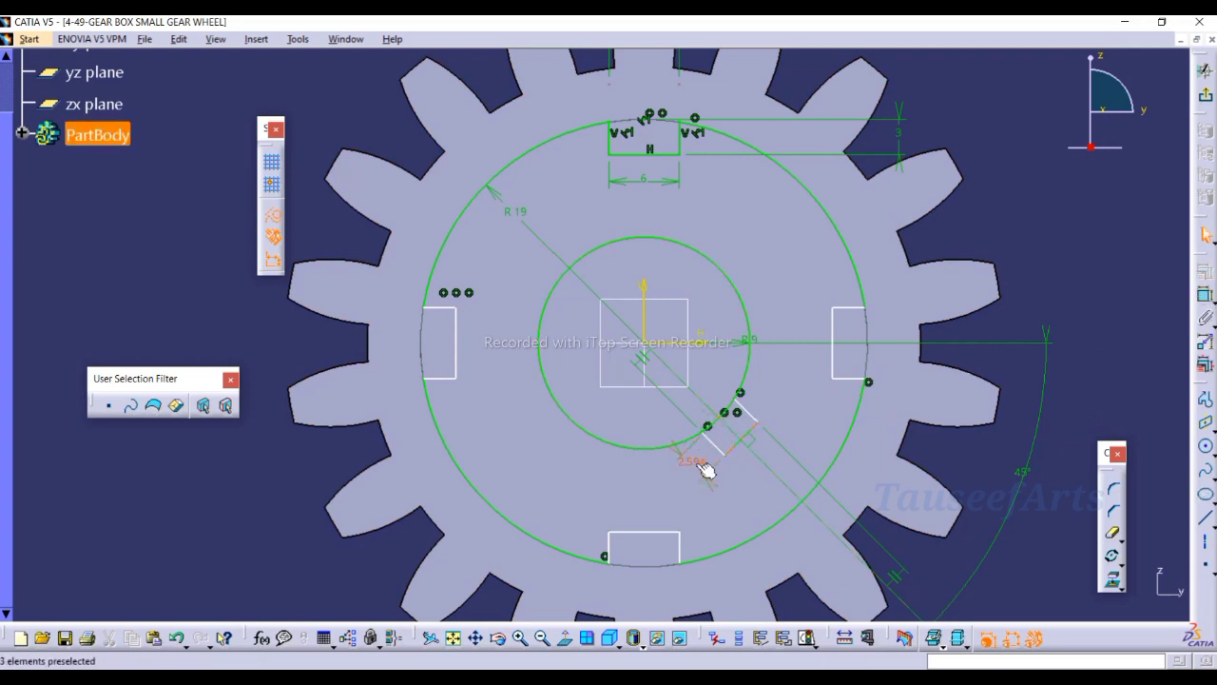
double_click(697, 465)
type("3mm")
key("Return")
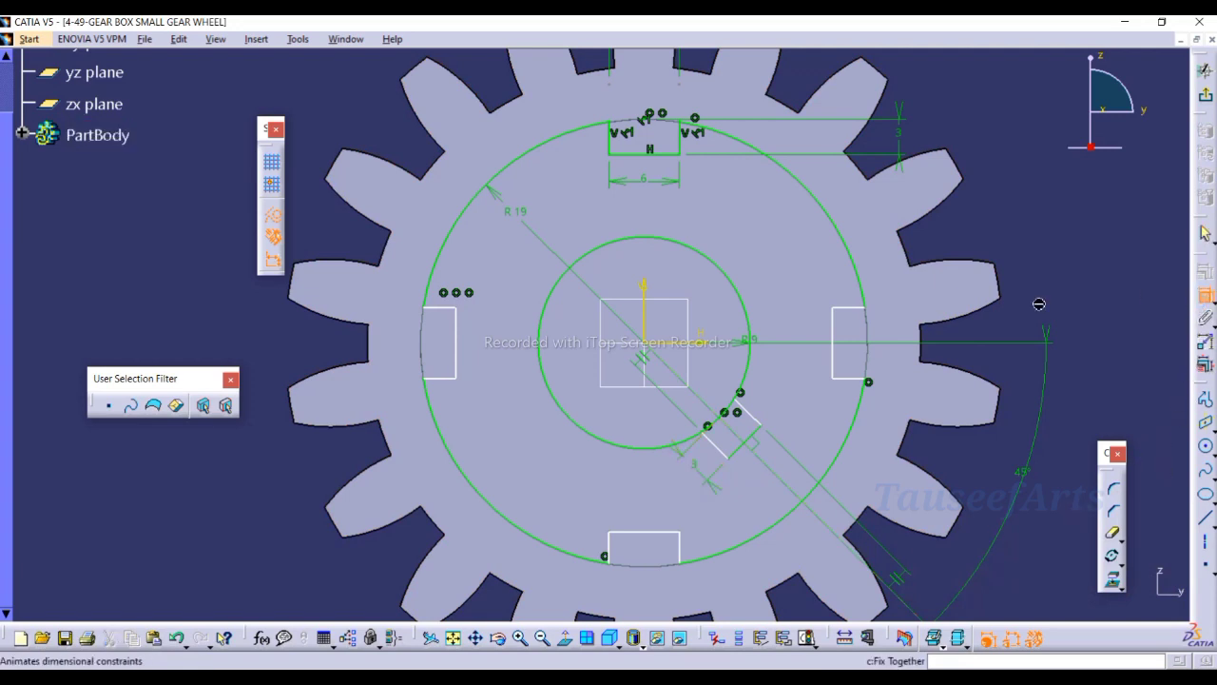
- Dimension the keyway's short line as its 6 mm width
left_click(740, 445)
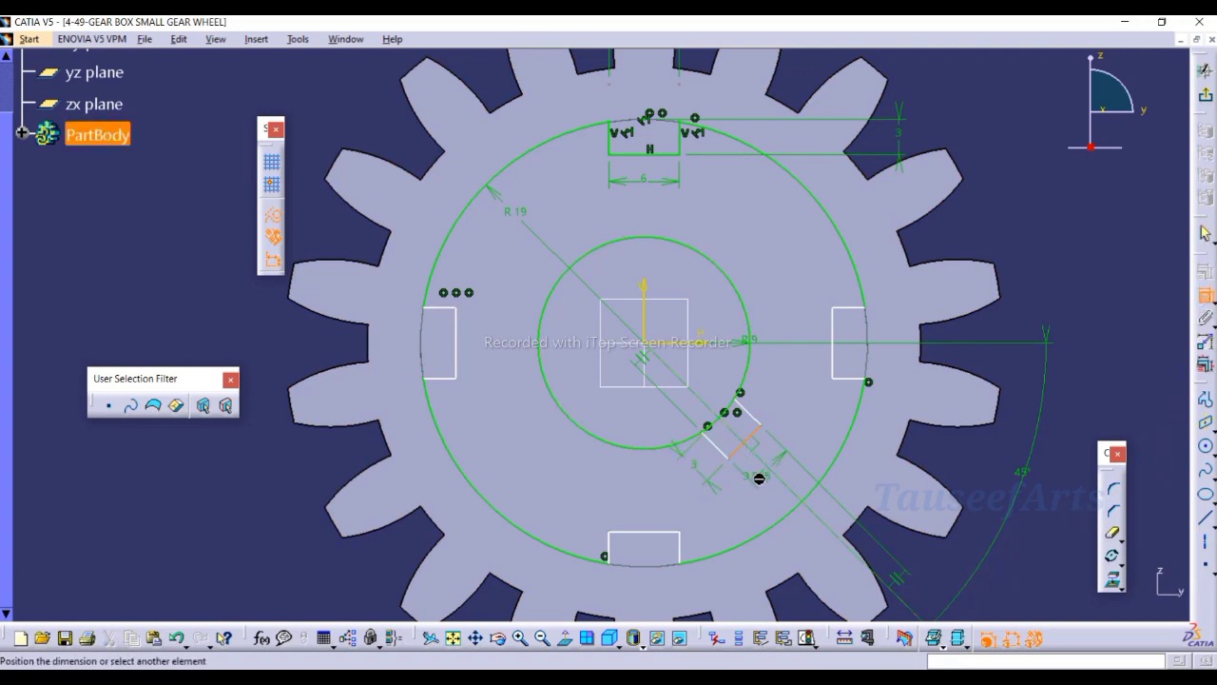
left_click(758, 478)
double_click(761, 479)
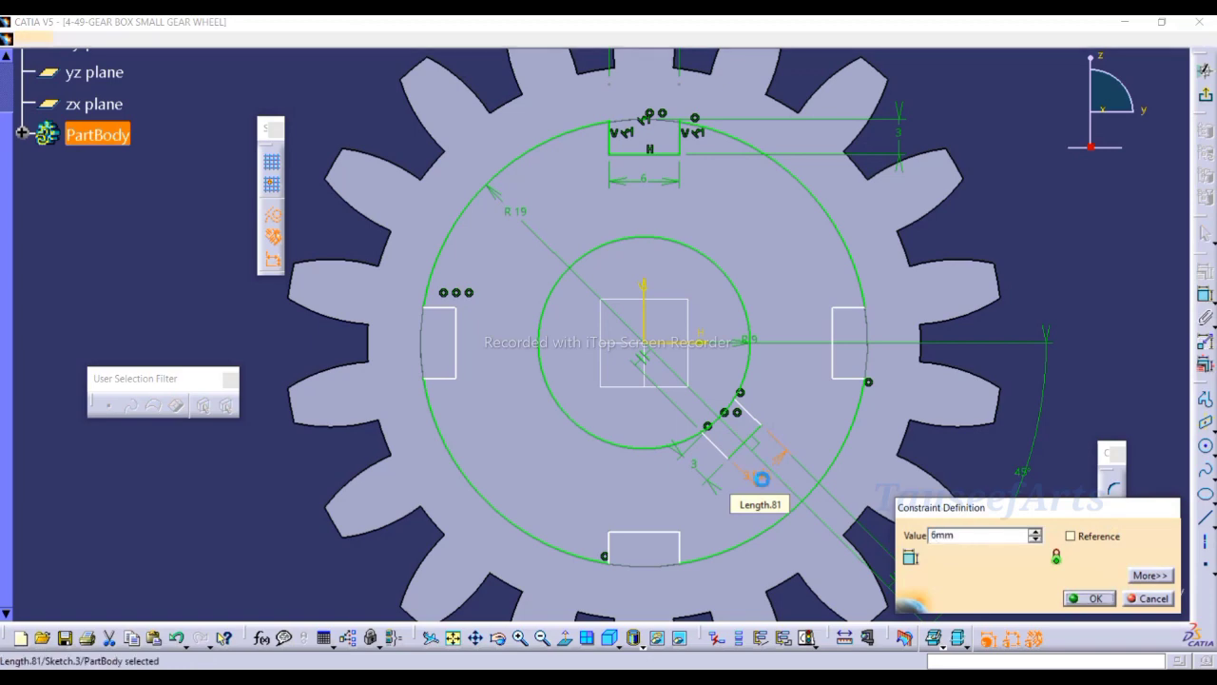
key("Return")
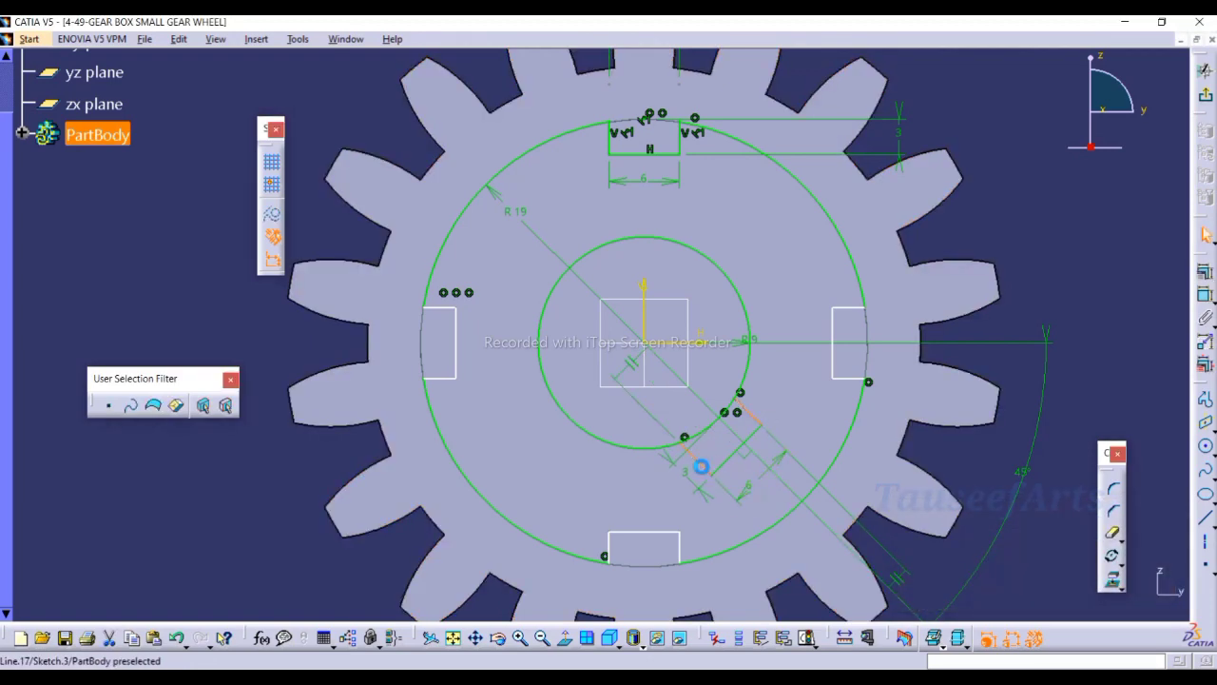
- Make the keyway symmetric about the 45° line with a Symmetry constraint
left_click(735, 425)
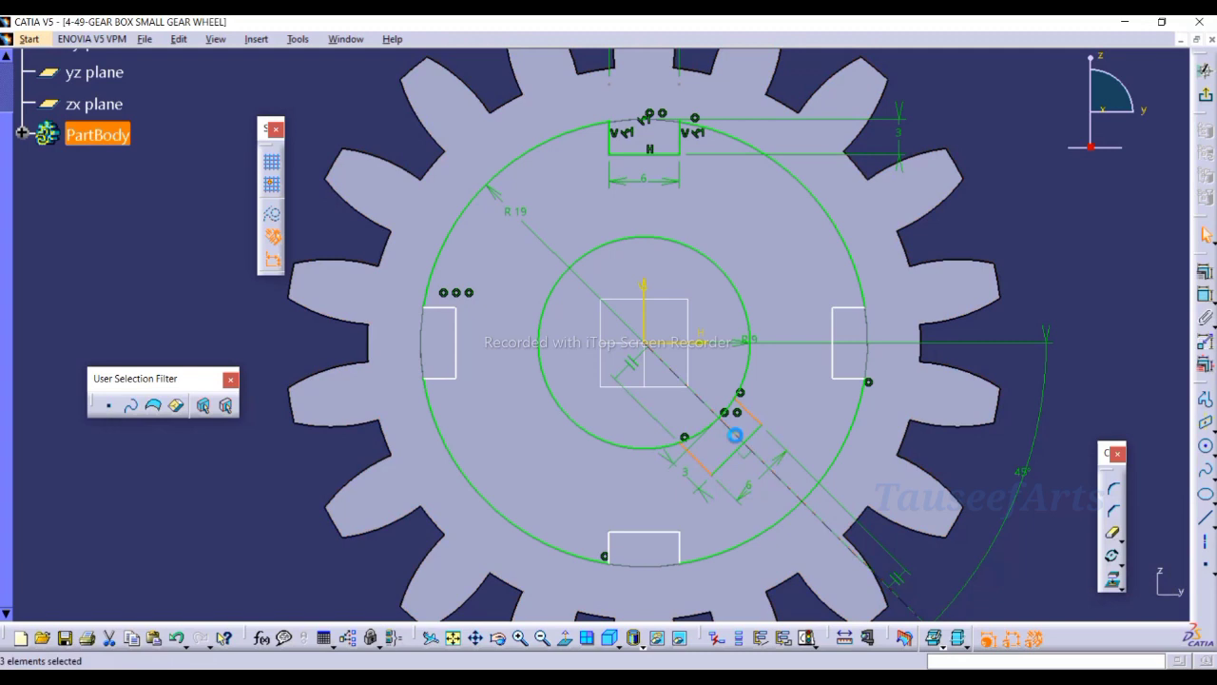
left_click(1202, 276)
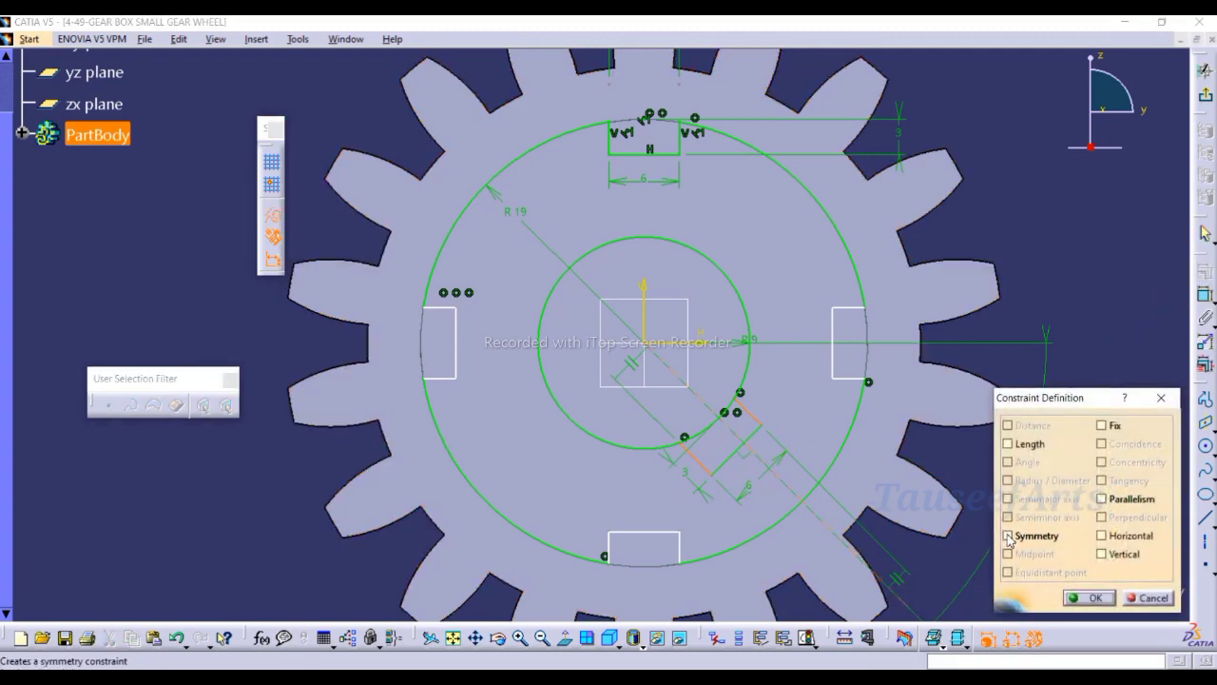
left_click(1008, 535)
left_click(1093, 599)
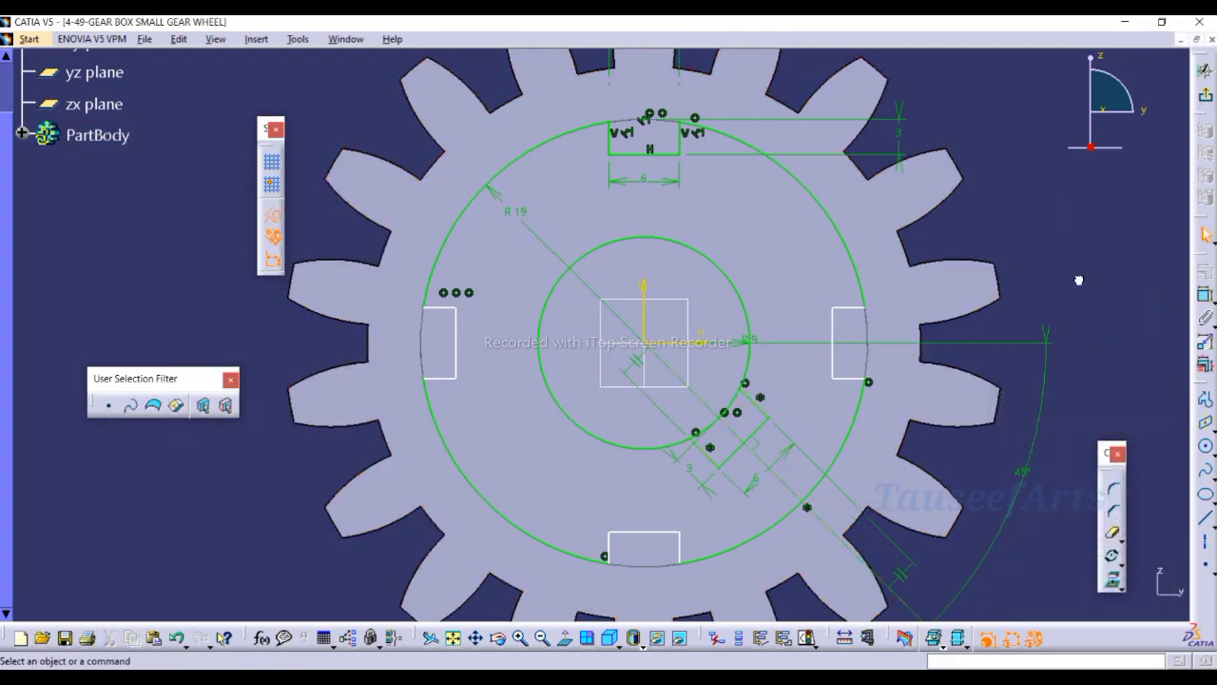
- Trim the inner circle arc inside the diagonal keyway
left_click(1114, 537)
left_click(715, 425)
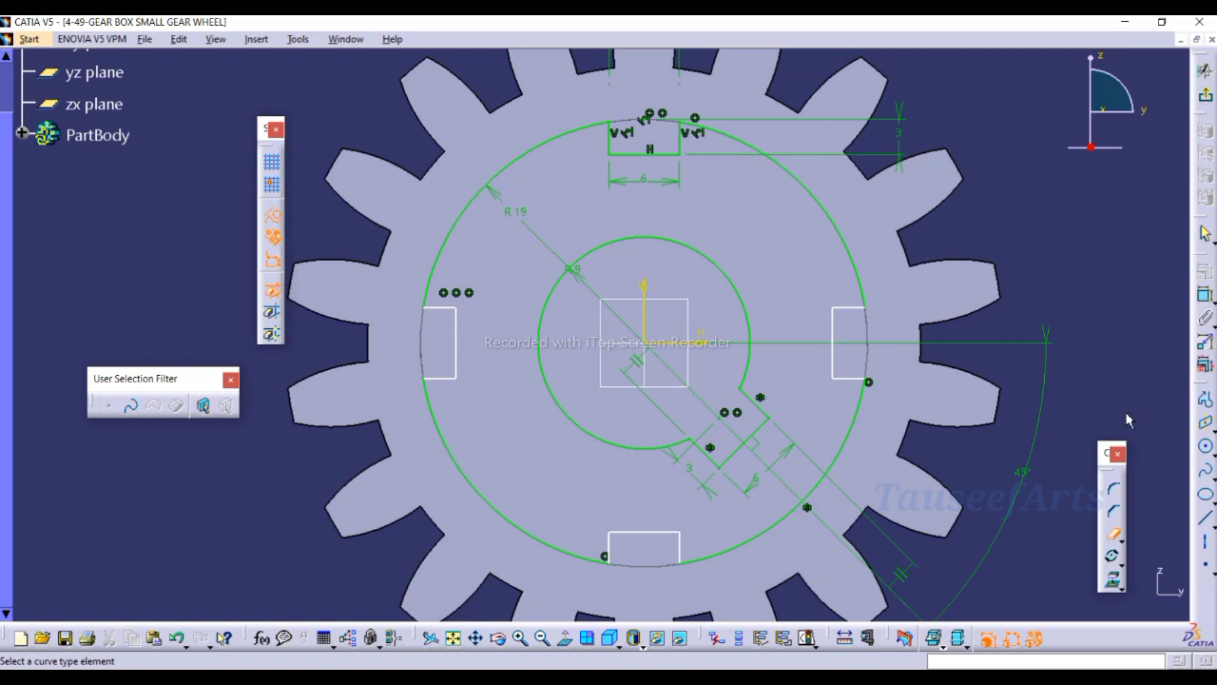
left_click(1114, 535)
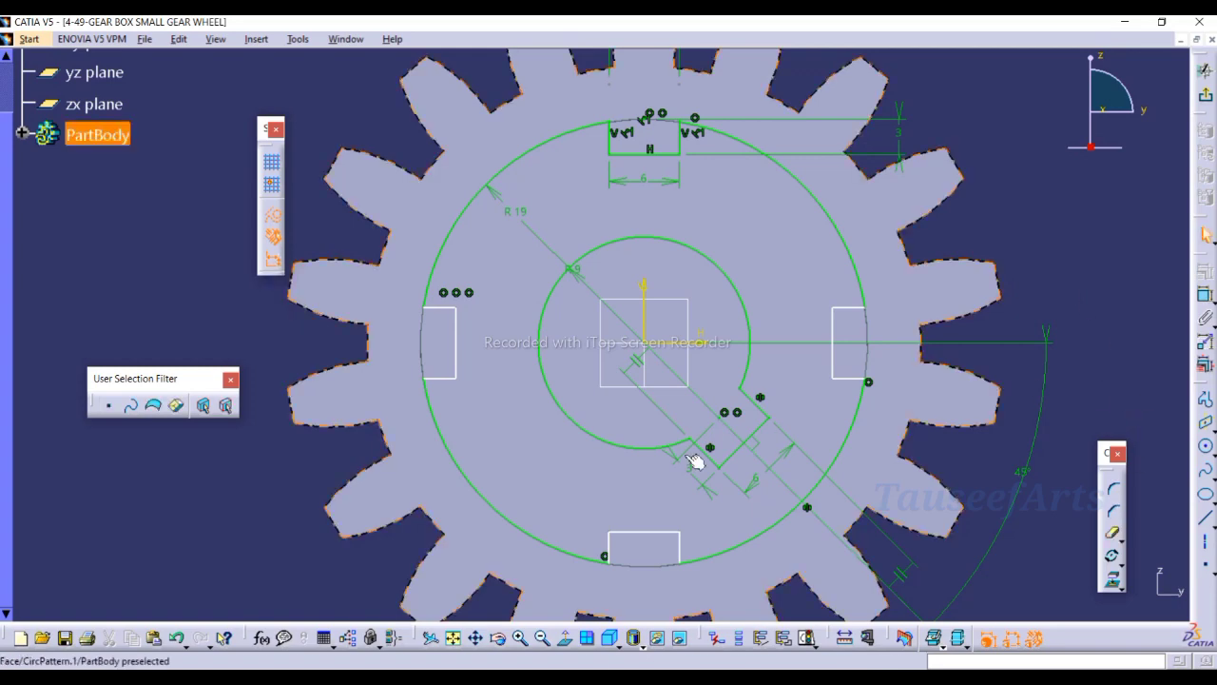
- Rotate-copy the keyway about the origin as 3 instances at 90°, then trim one copy's arc
double_click(767, 418)
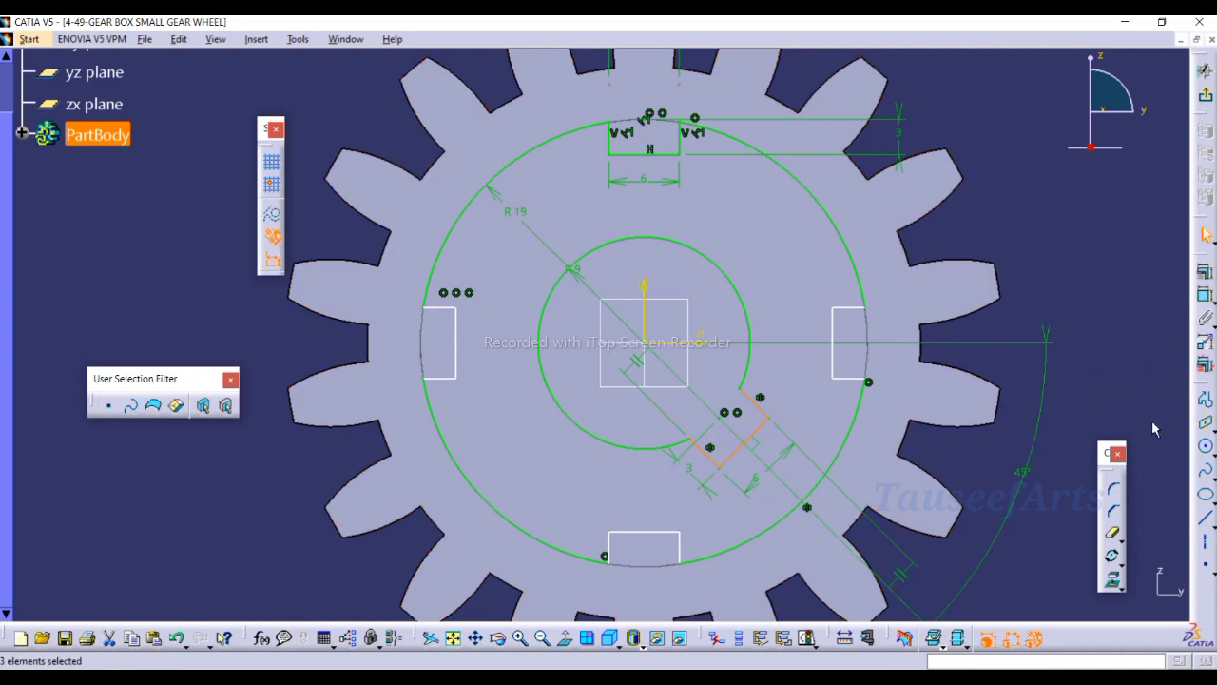
left_click(1113, 555)
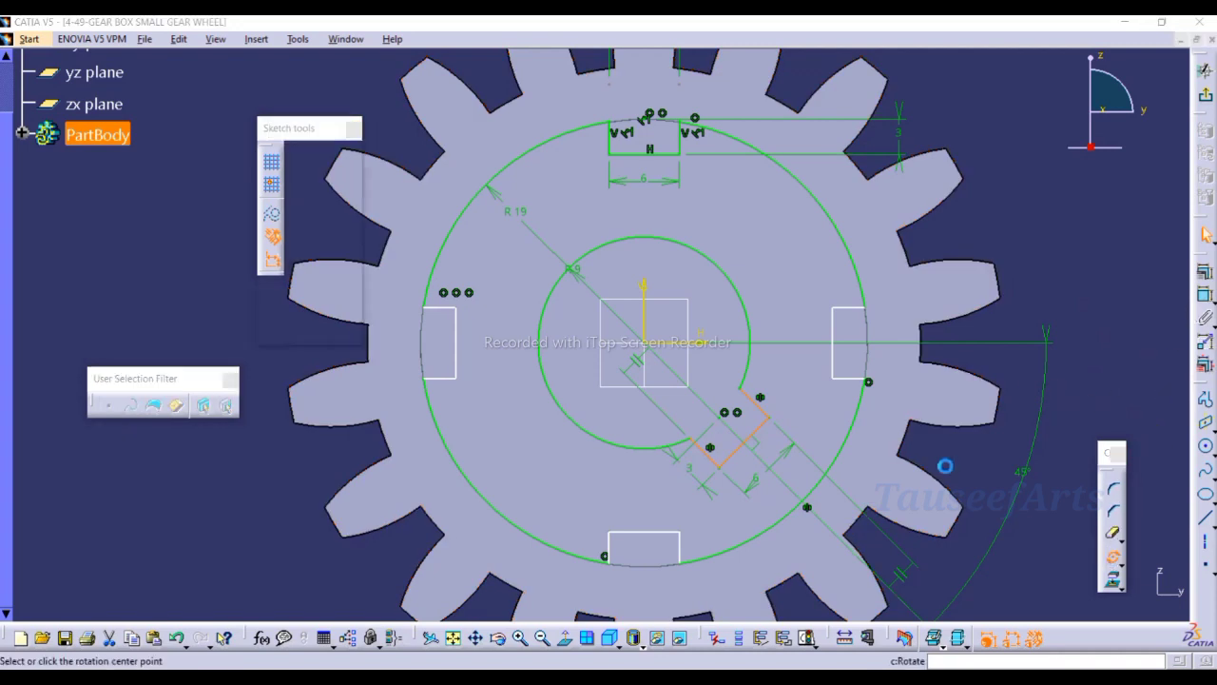
left_click(656, 347)
type("90")
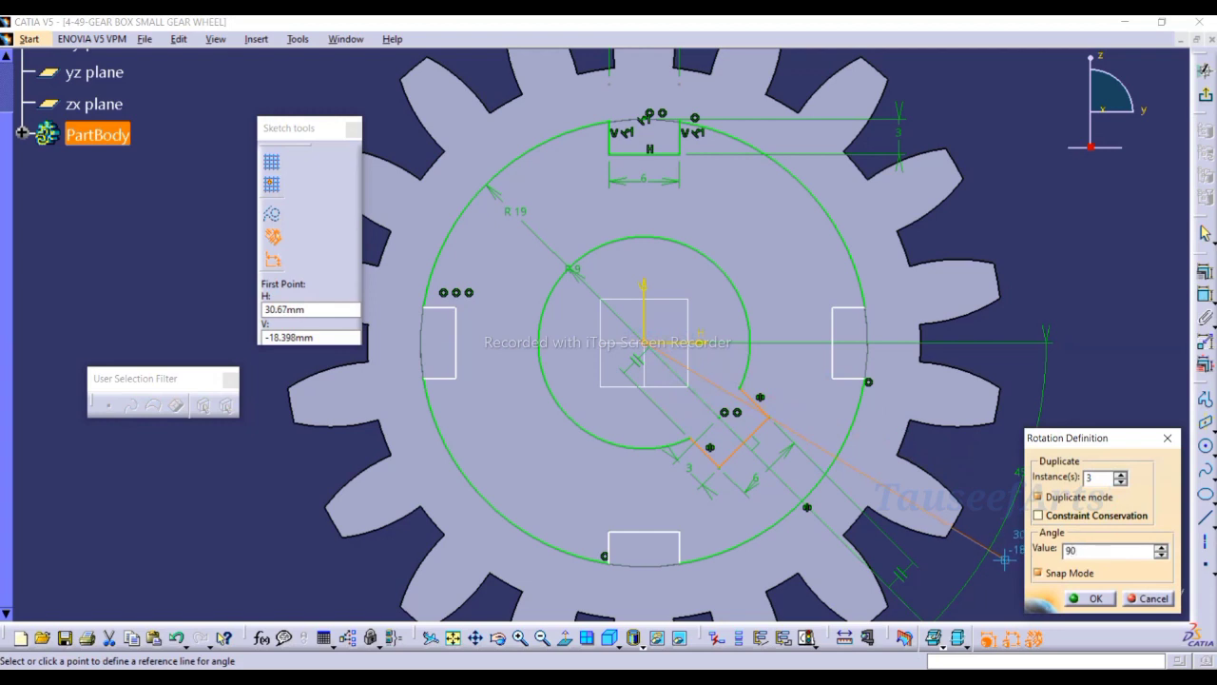
left_click(1161, 556)
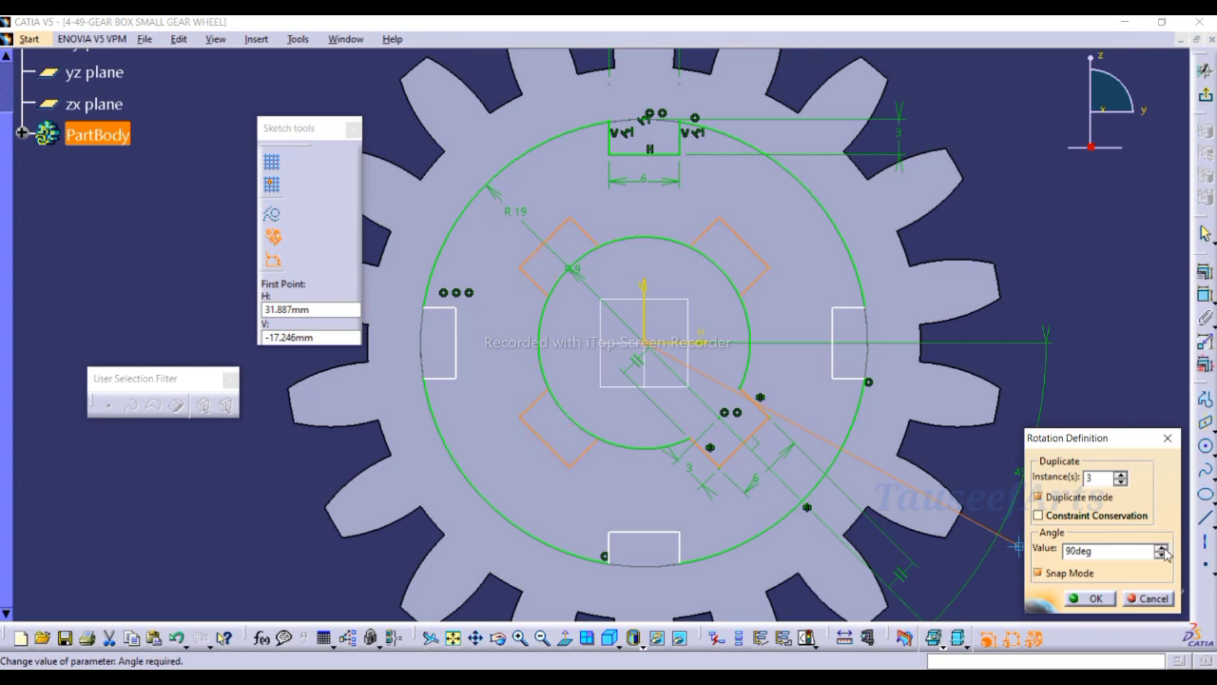
left_click(1094, 598)
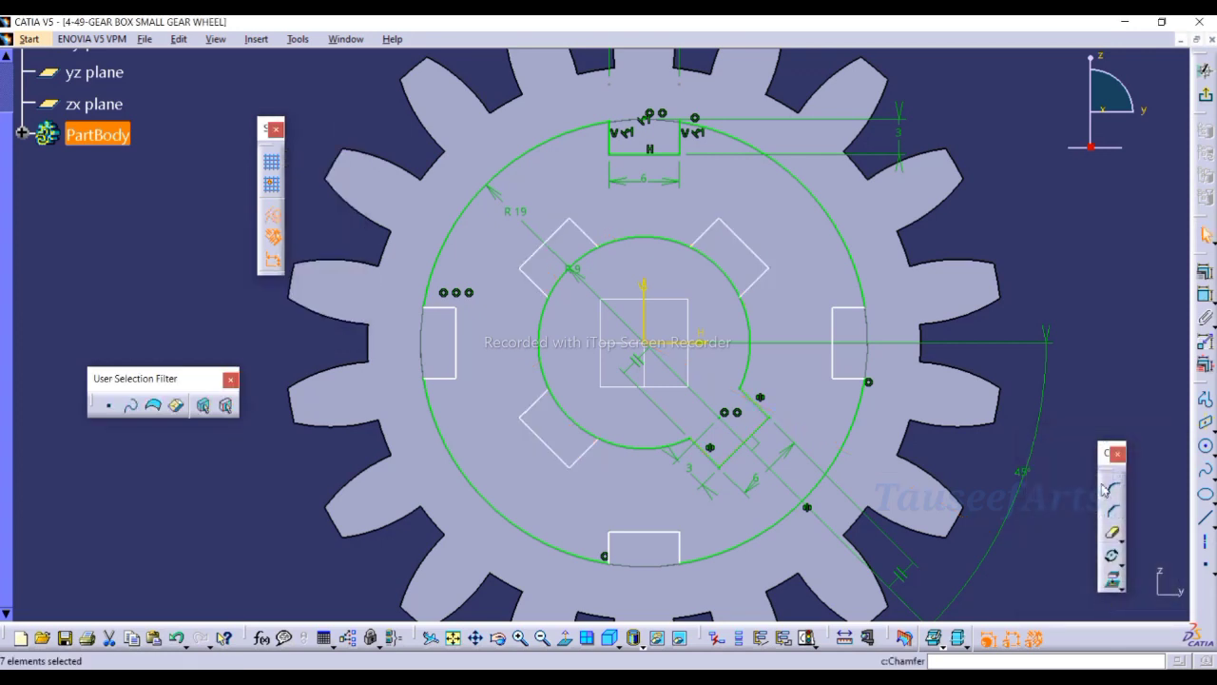
left_click(1112, 532)
left_click(737, 281)
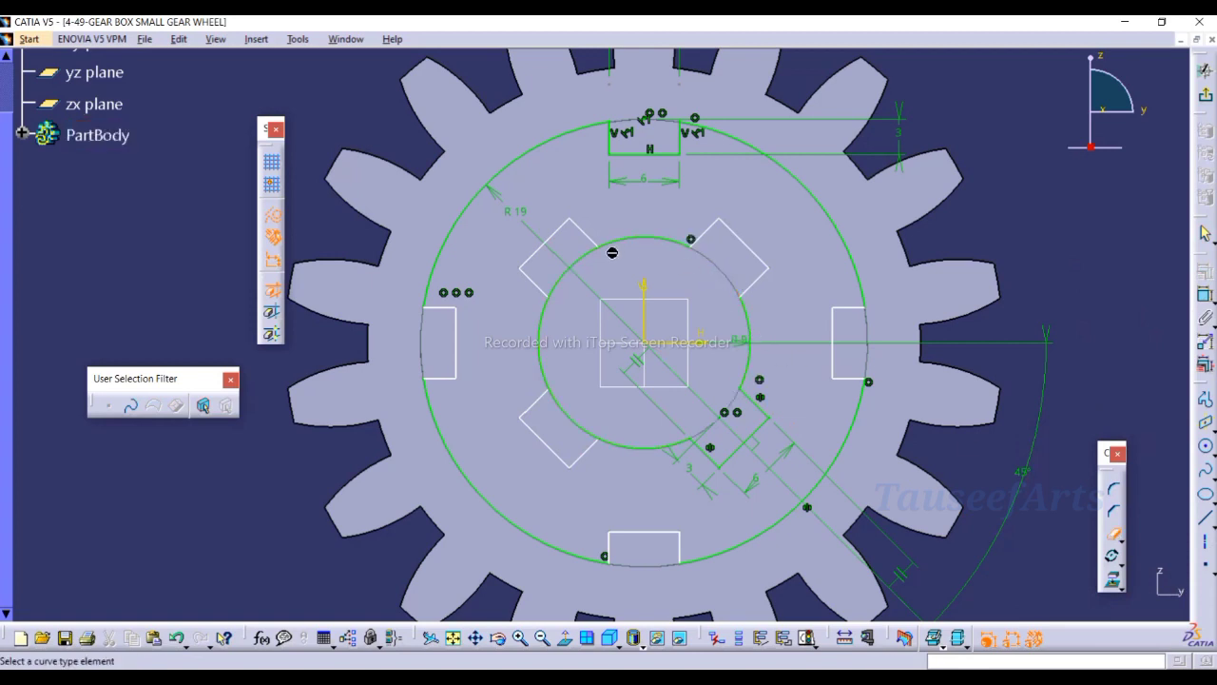
- Trim the arcs inside the last two keyways and exit the sketch
left_click(584, 266)
left_click(579, 424)
scroll(1063, 384, "down", 2)
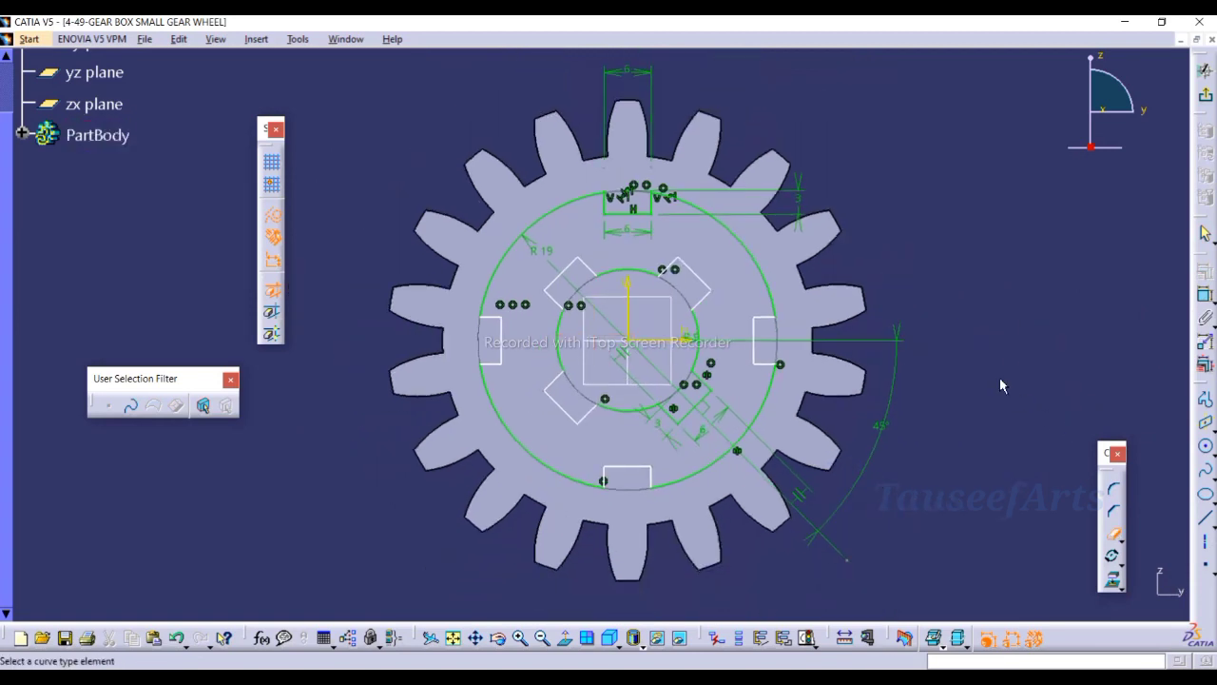
left_click(1205, 101)
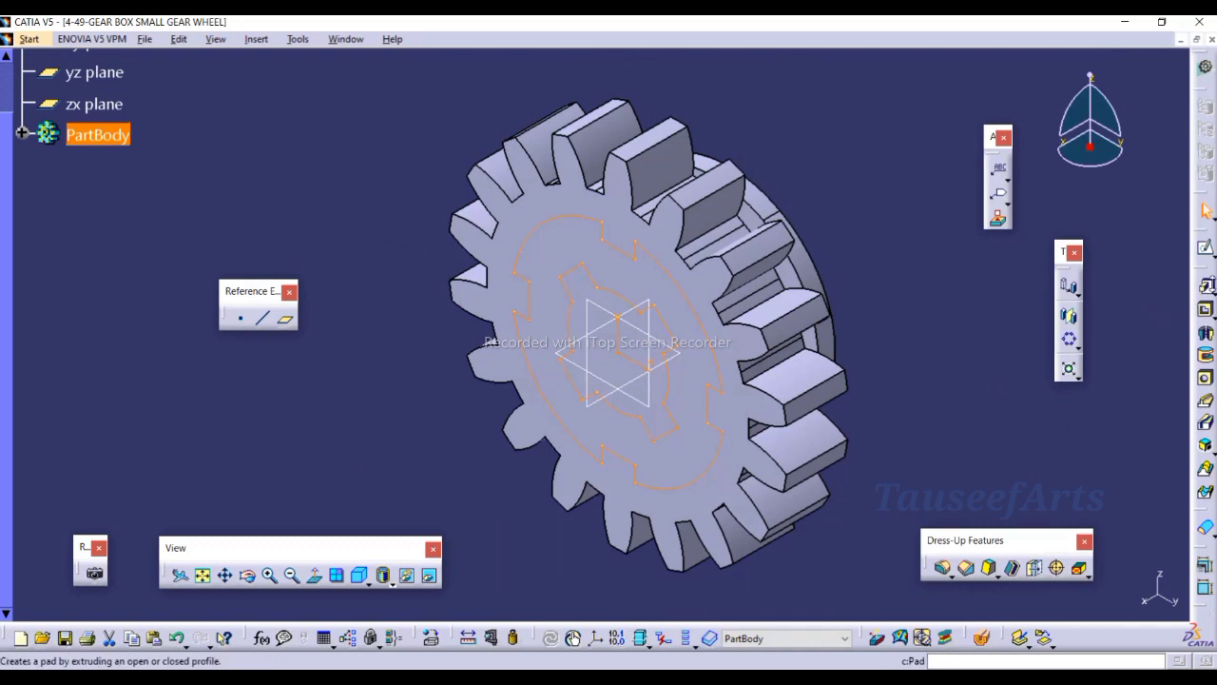
- Pad Sketch.3 by 52 mm to form the long hub
left_click(1207, 292)
left_click(1158, 298)
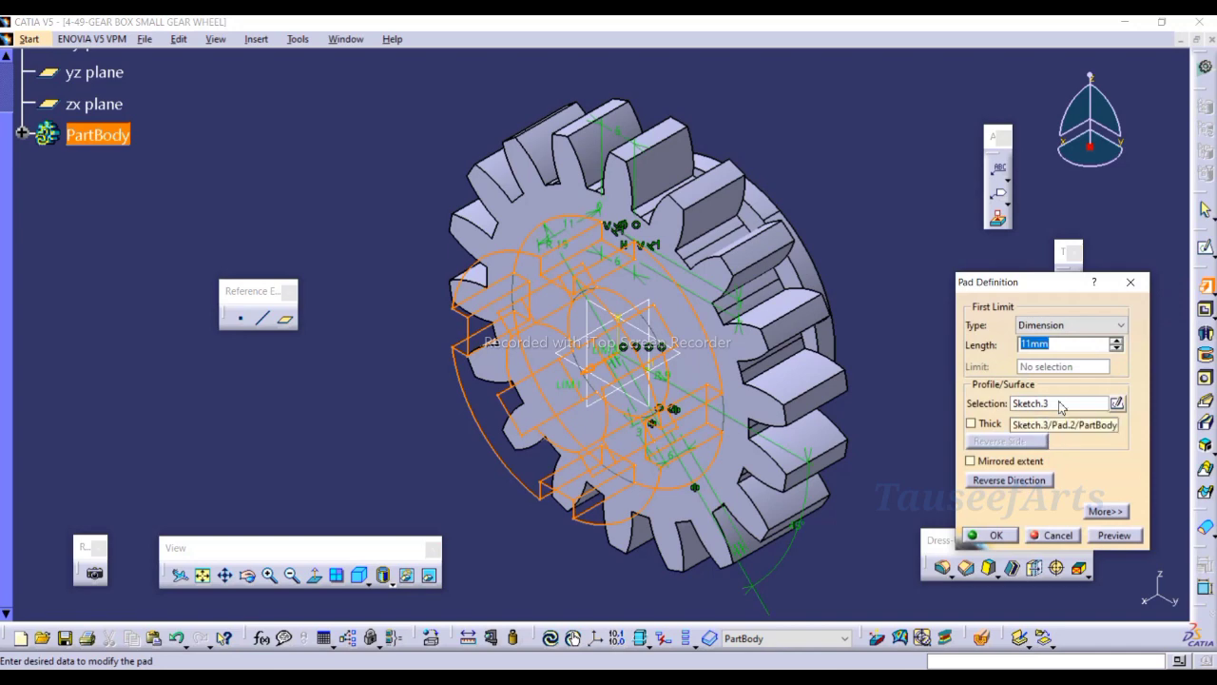
type("52")
left_click(1110, 534)
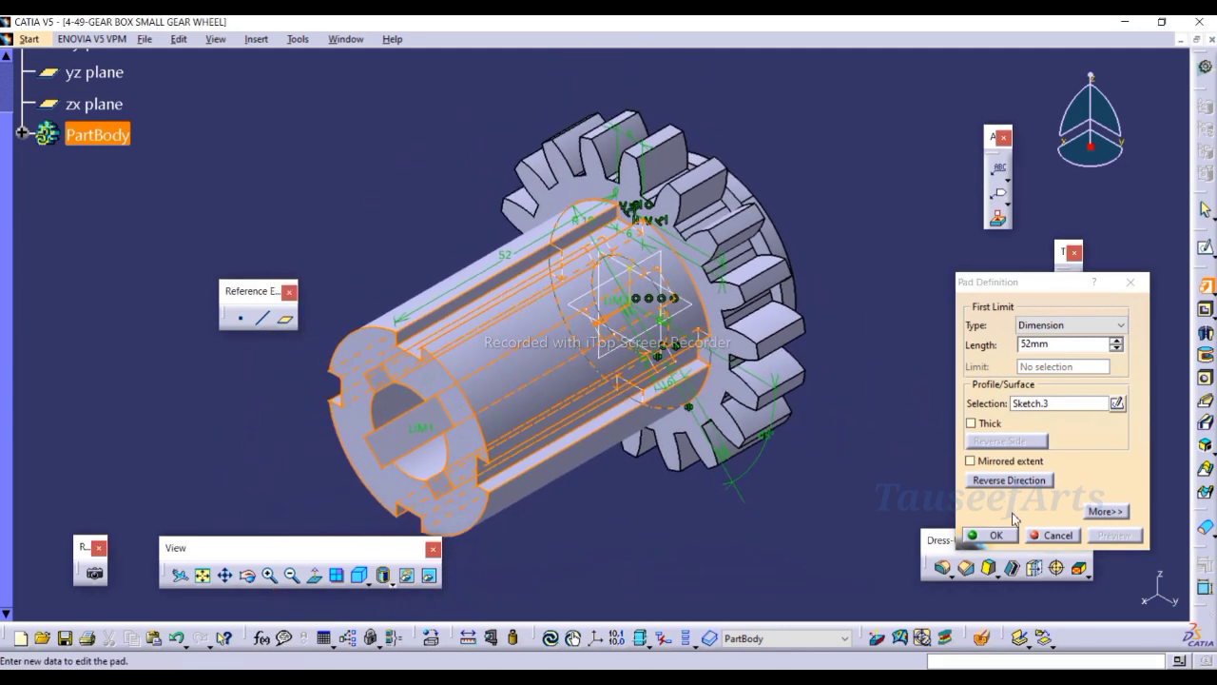
left_click(989, 534)
left_click(875, 445)
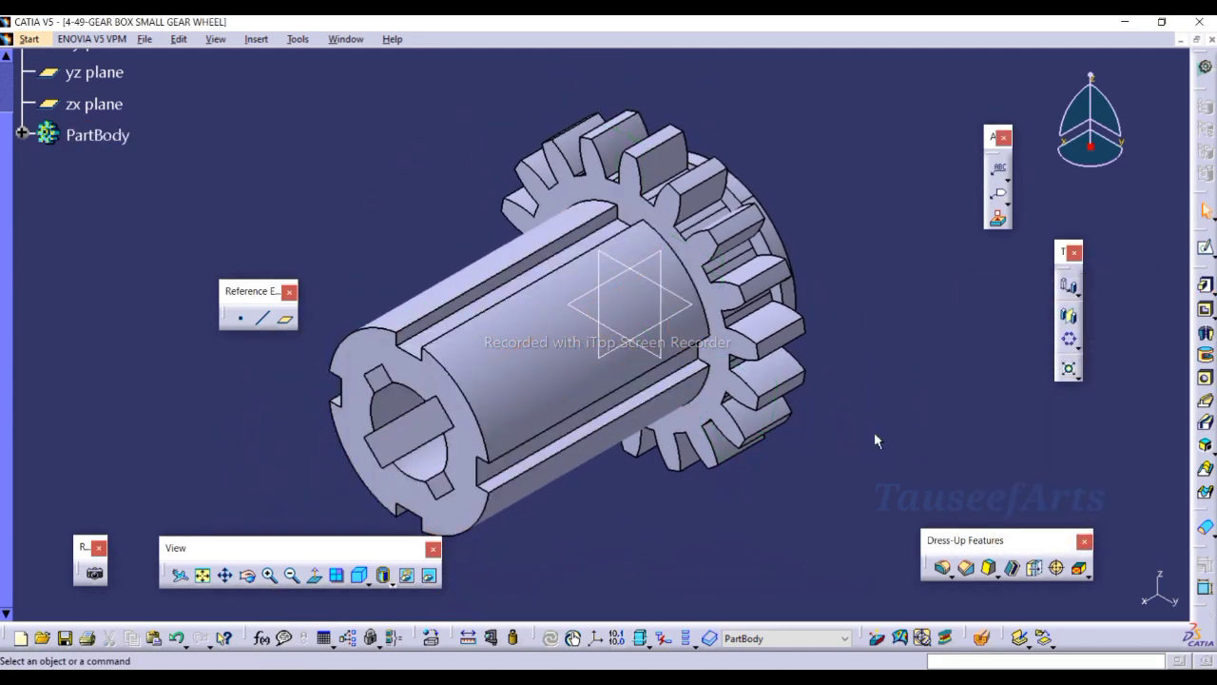
middle_click_drag(868, 431, 836, 456)
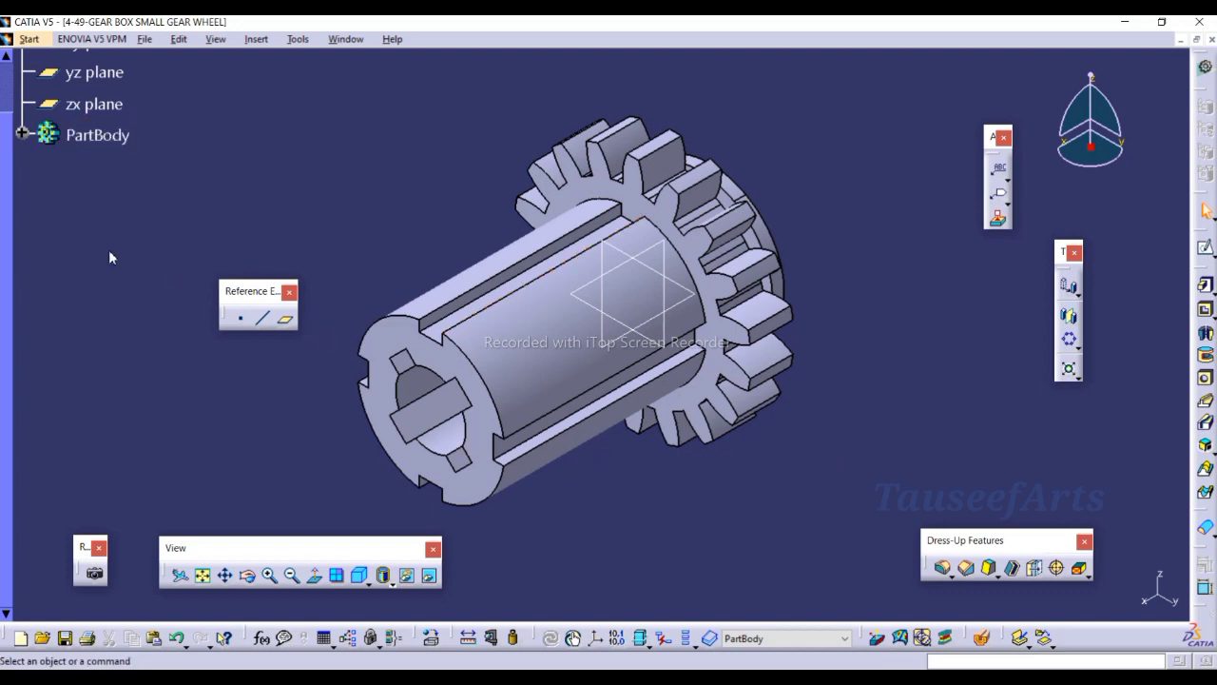
- Hide the yz and zx reference planes
left_click_drag(60, 226, 78, 229)
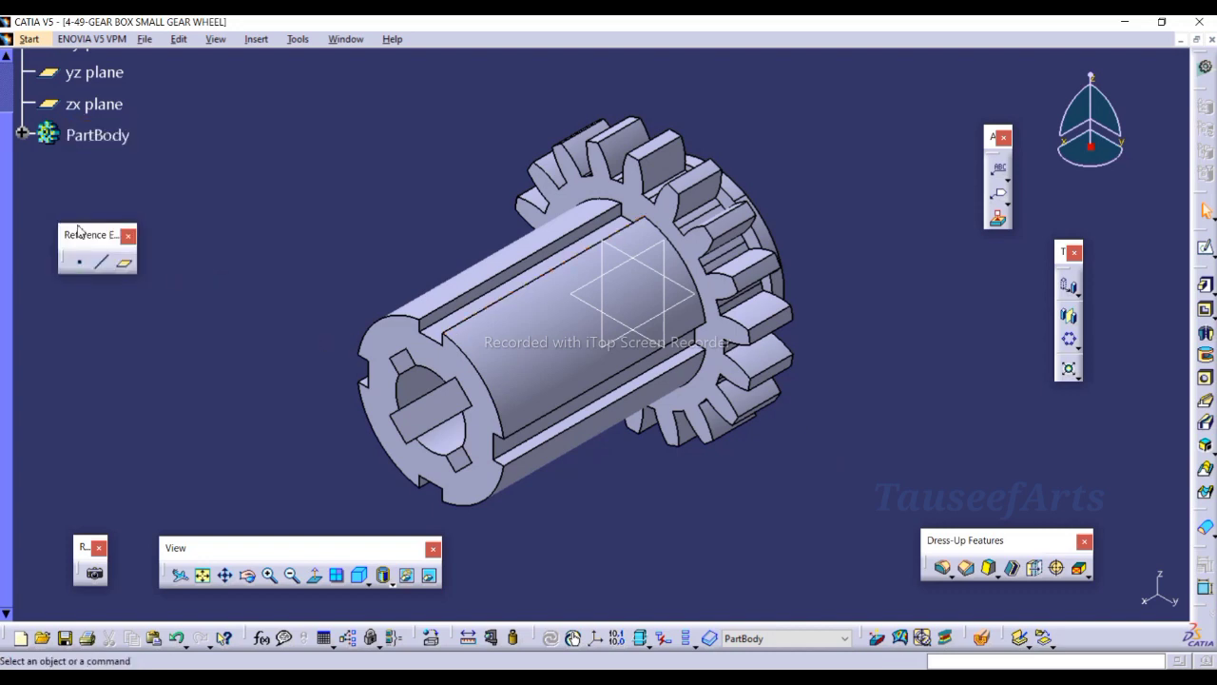
left_click_drag(293, 549, 274, 563)
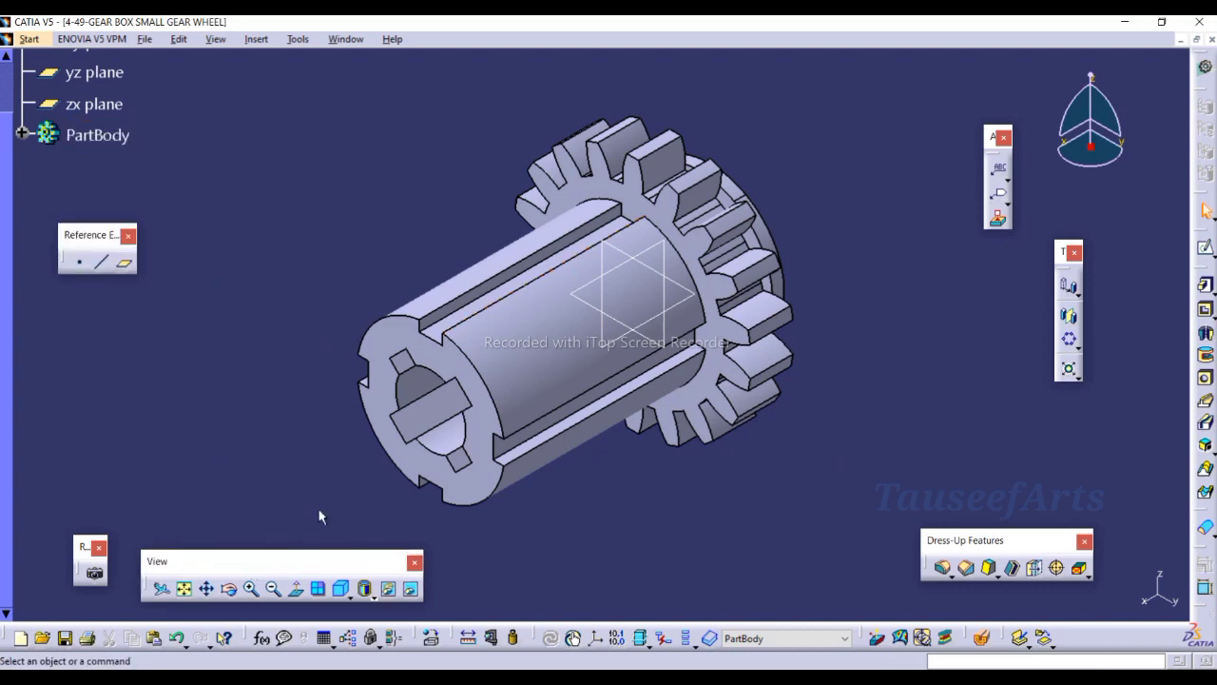
left_click(635, 344)
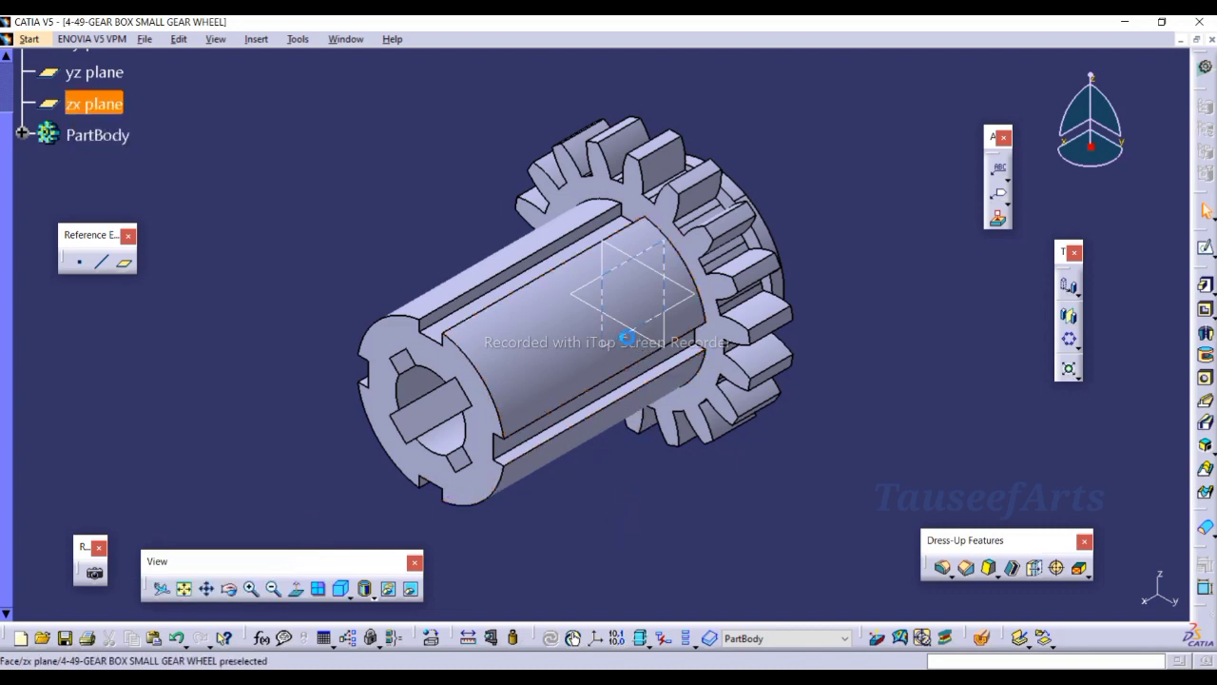
left_click(646, 342, "ctrl")
right_click(671, 304)
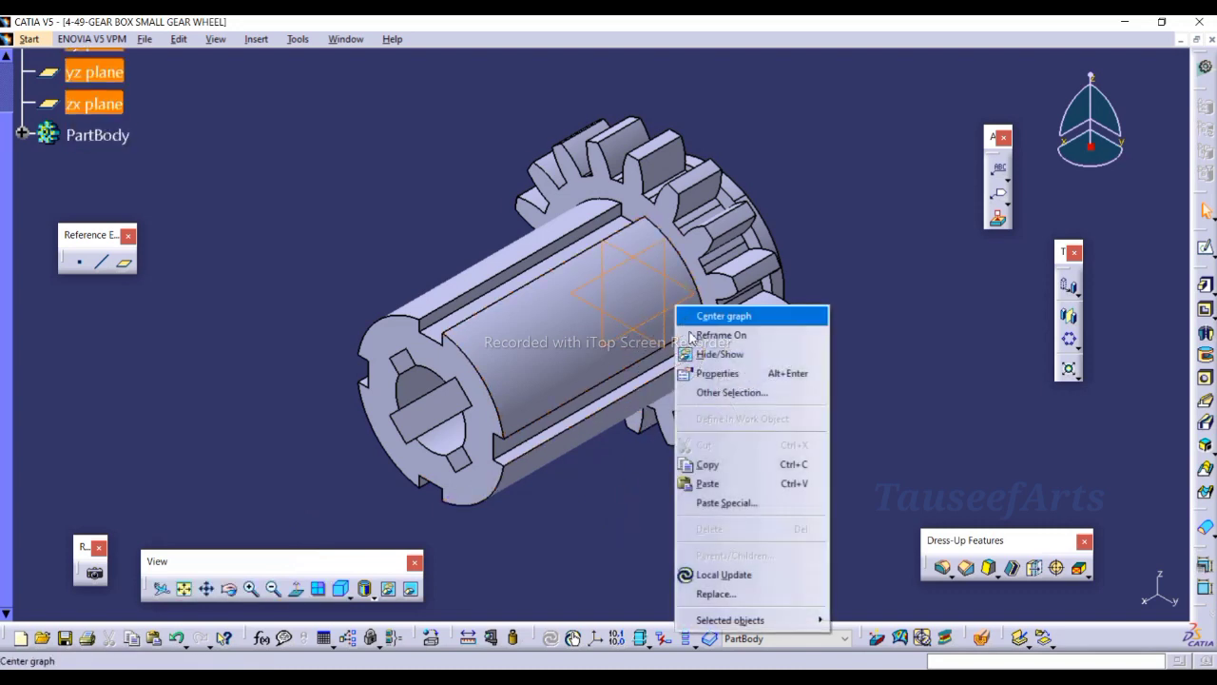
left_click(713, 350)
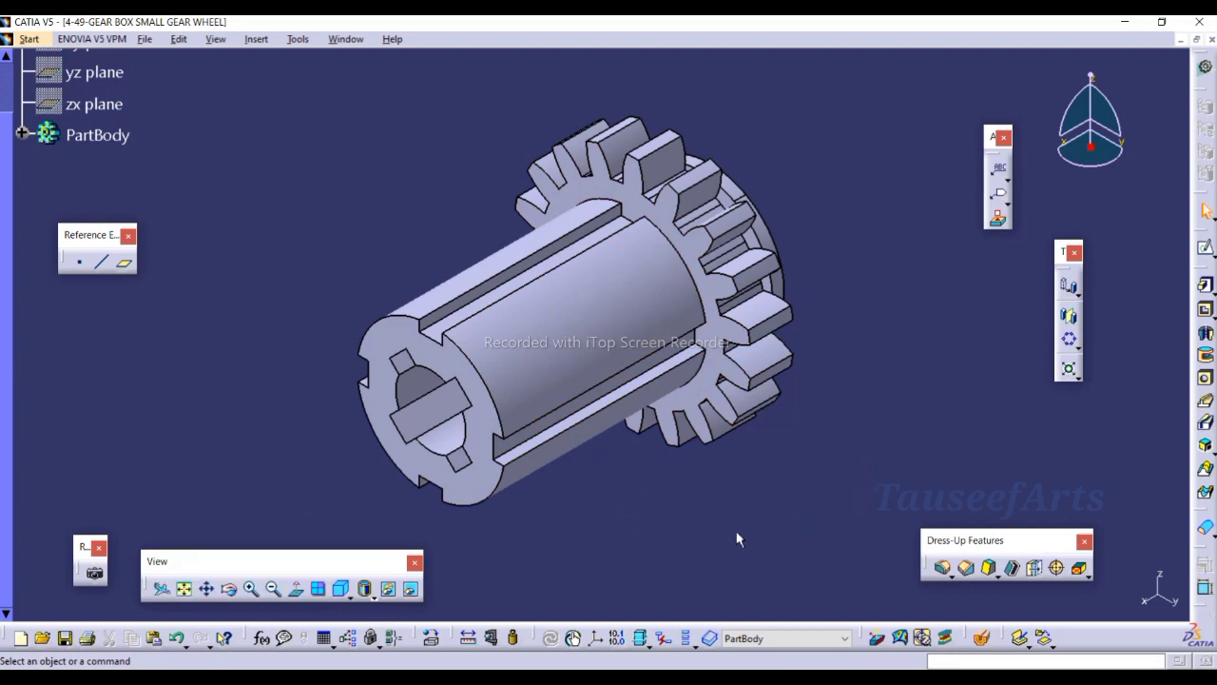
- Switch the display to Shading with Material, without edges
left_click(372, 597)
left_click(386, 608)
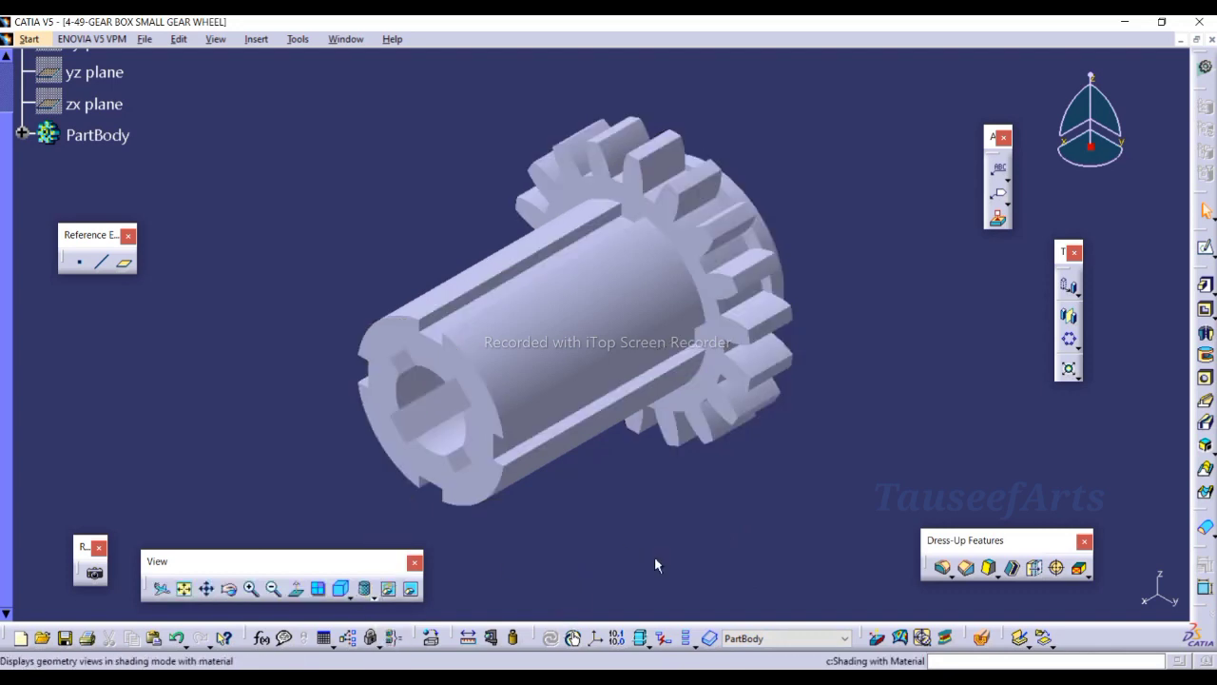
middle_click_drag(654, 557, 727, 522)
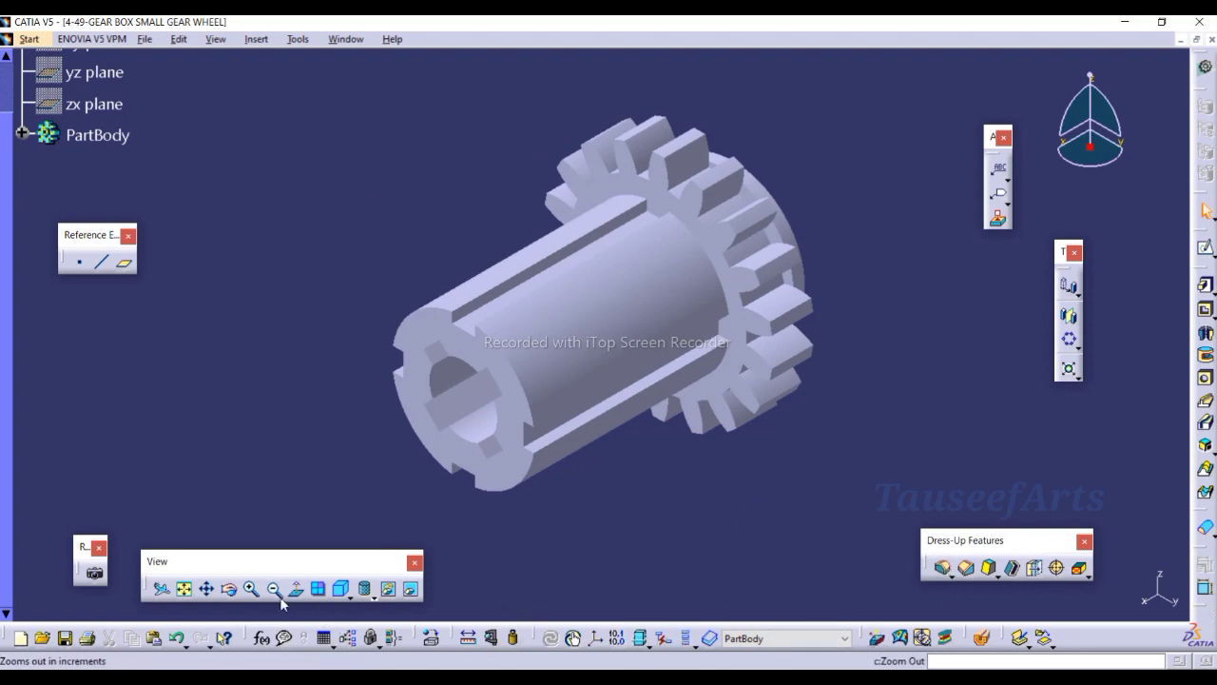
- Choose Nickel from the Metal tab of the material library
left_click(432, 638)
left_click(910, 428)
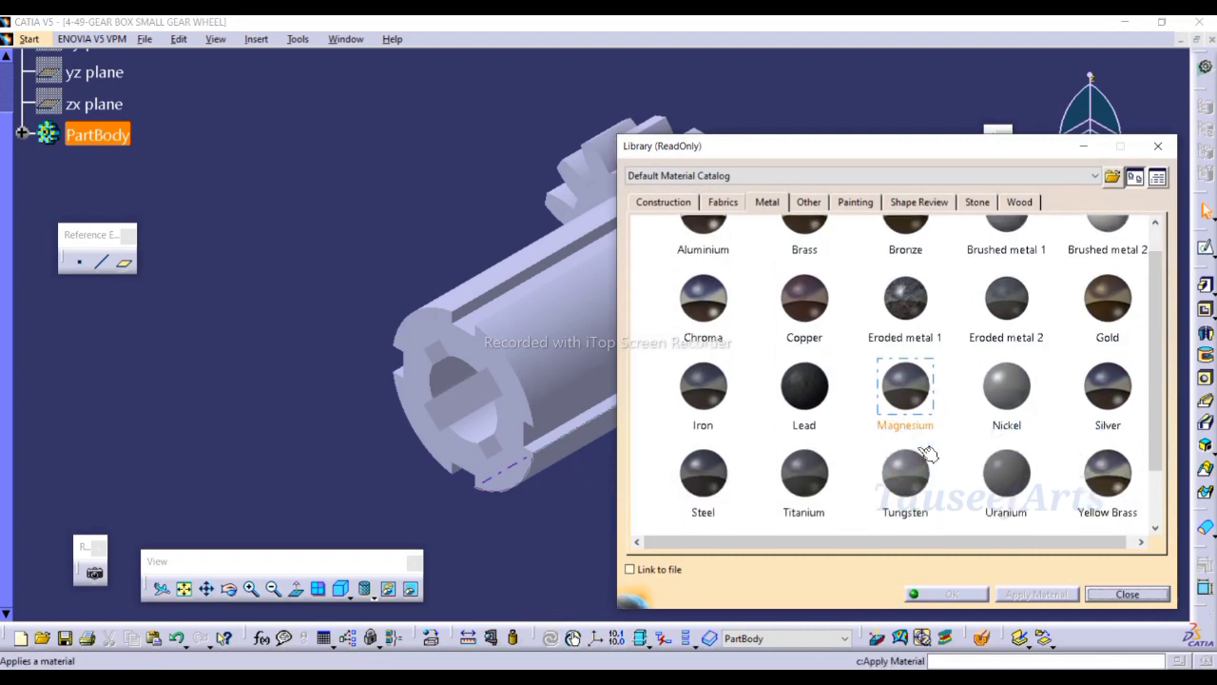
scroll(927, 454, "down", 1)
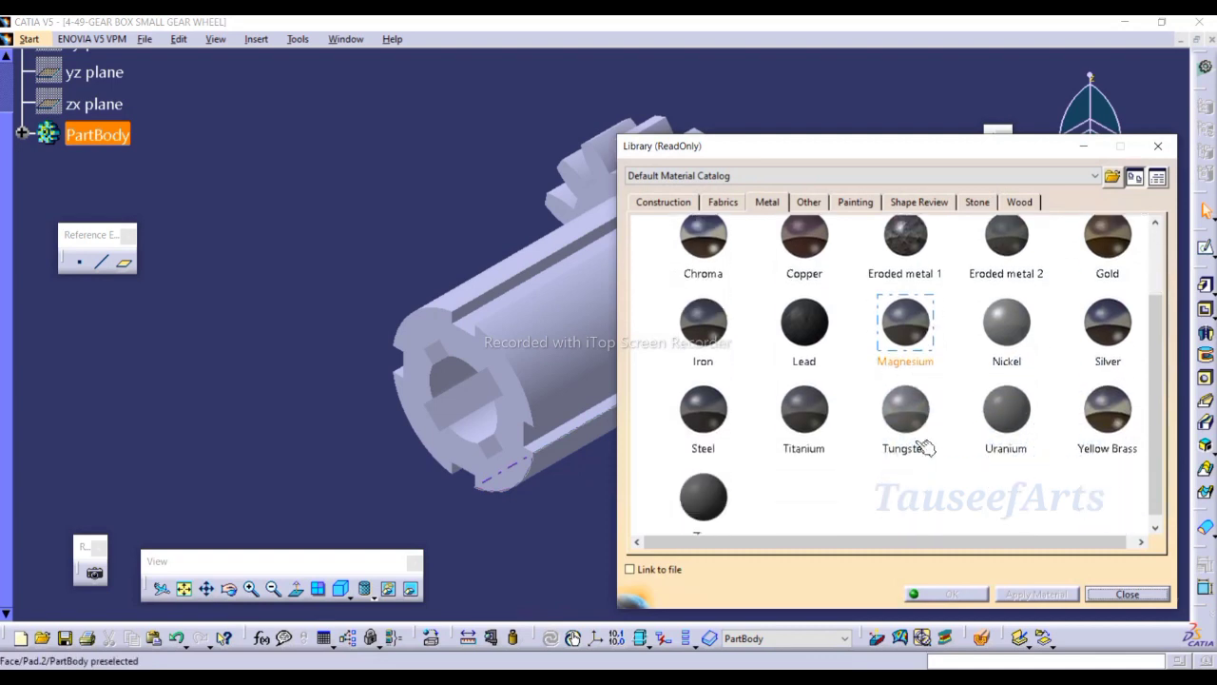
left_click(1013, 347)
scroll(1013, 343, "up", 1)
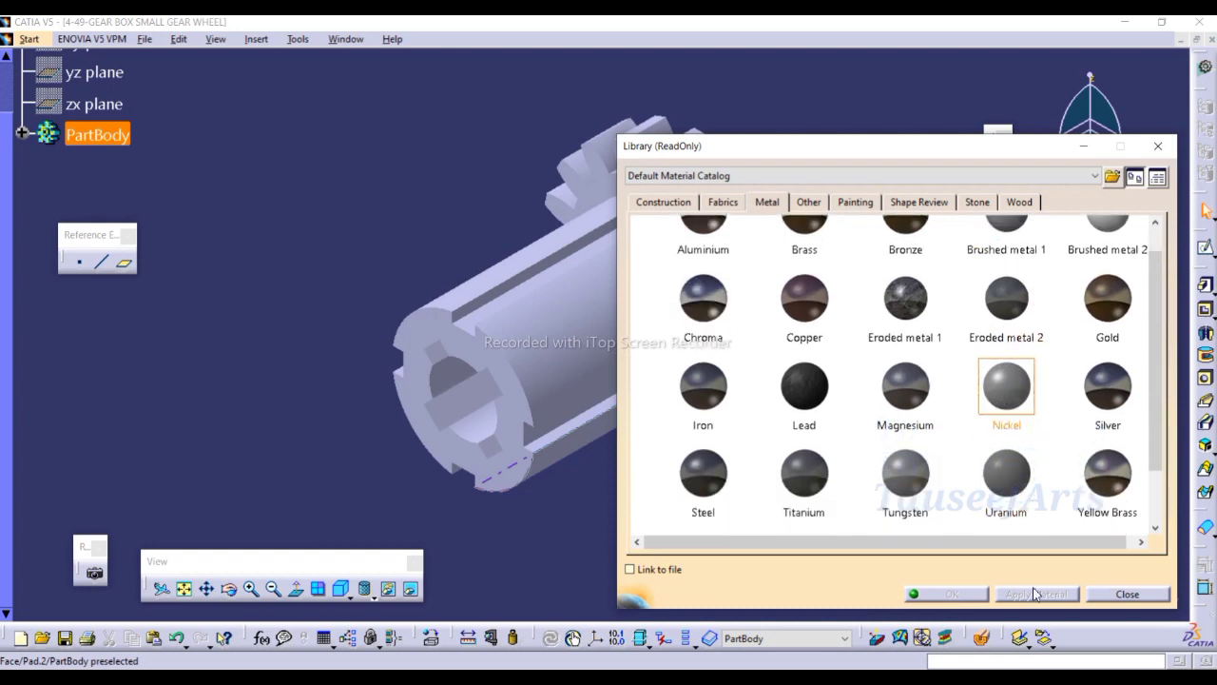
- Apply Nickel to the gear part and close the material library
left_click(575, 376)
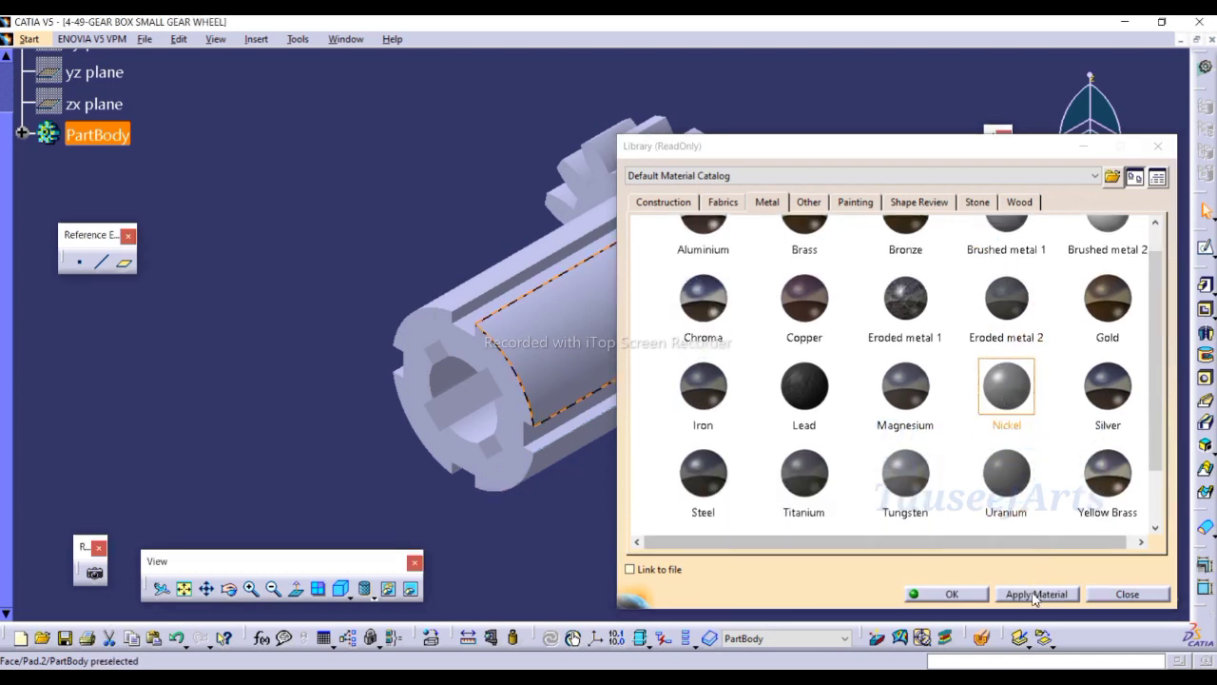
left_click(1035, 595)
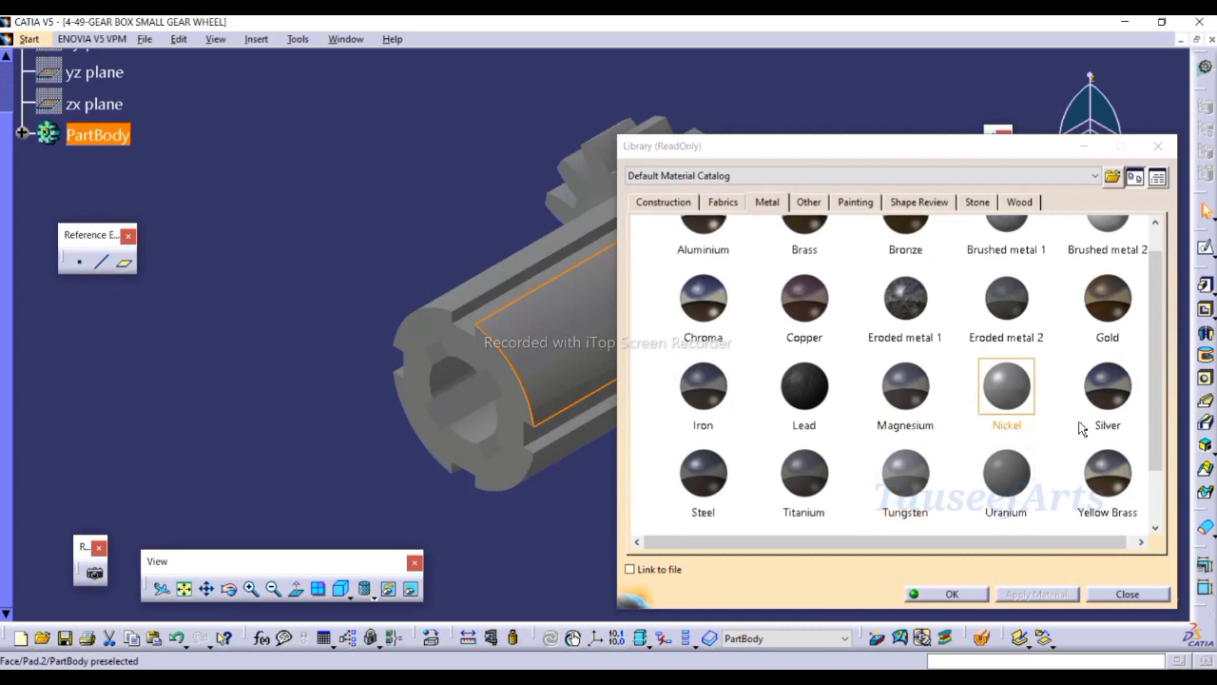
scroll(1062, 428, "up", 1)
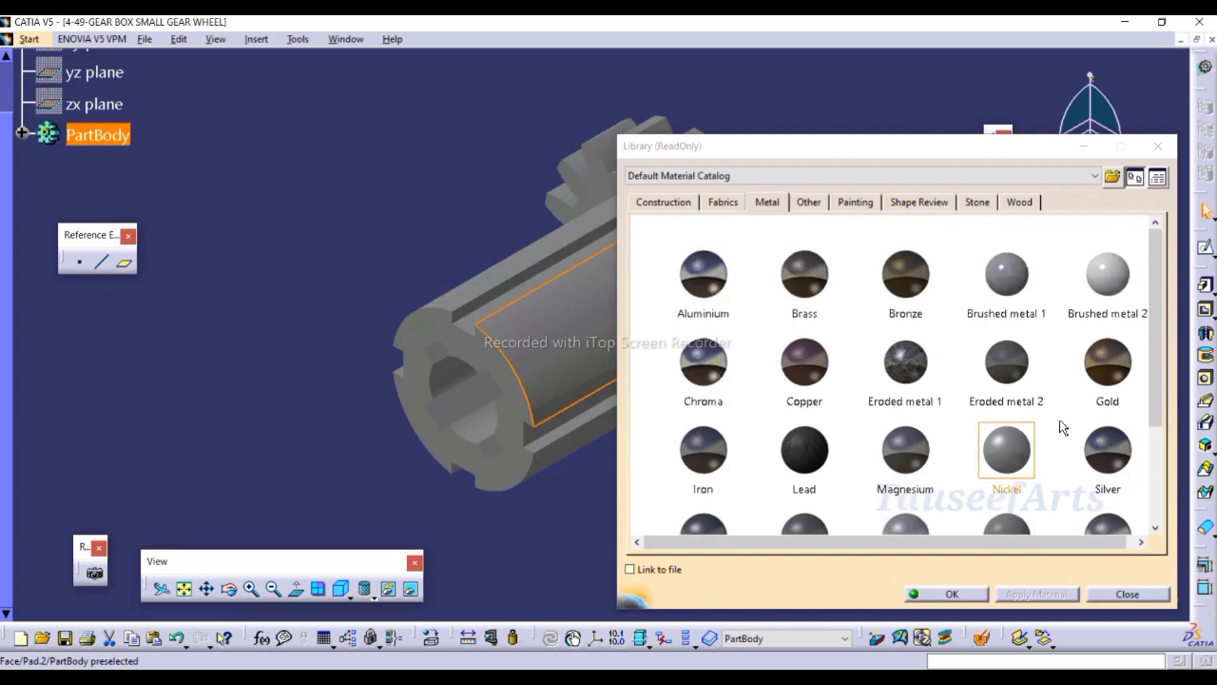
scroll(1062, 428, "down", 1)
scroll(1061, 428, "down", 1)
scroll(949, 513, "down", 1)
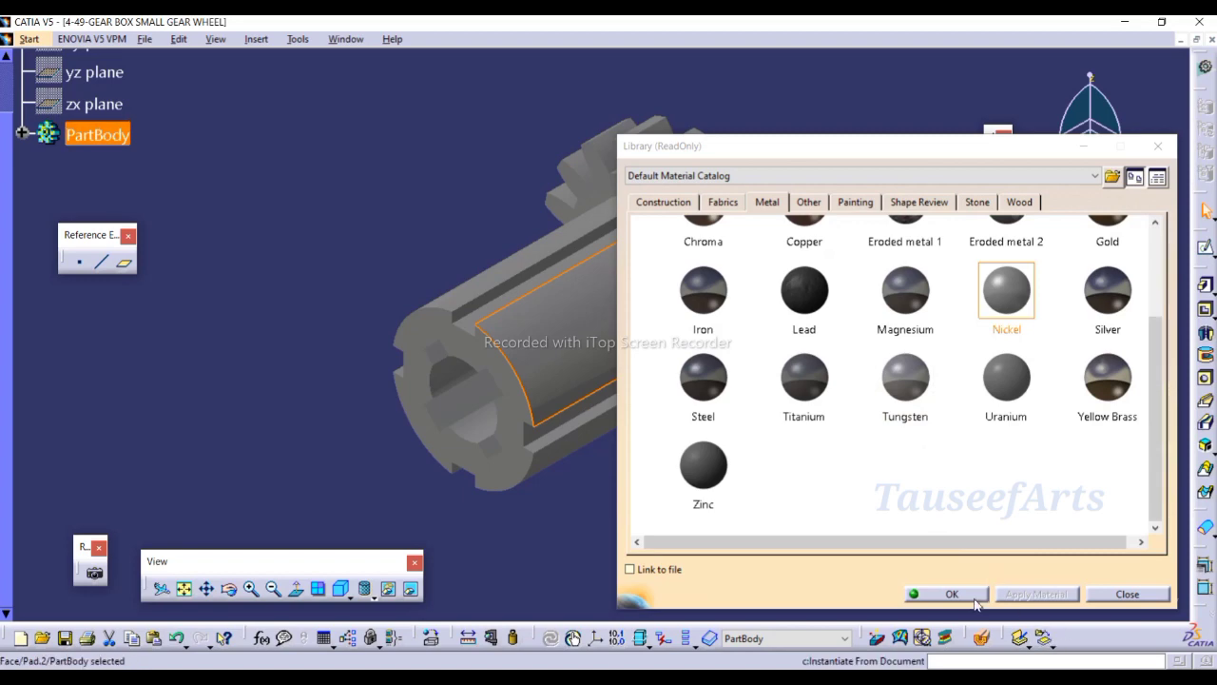
left_click(951, 593)
left_click(748, 521)
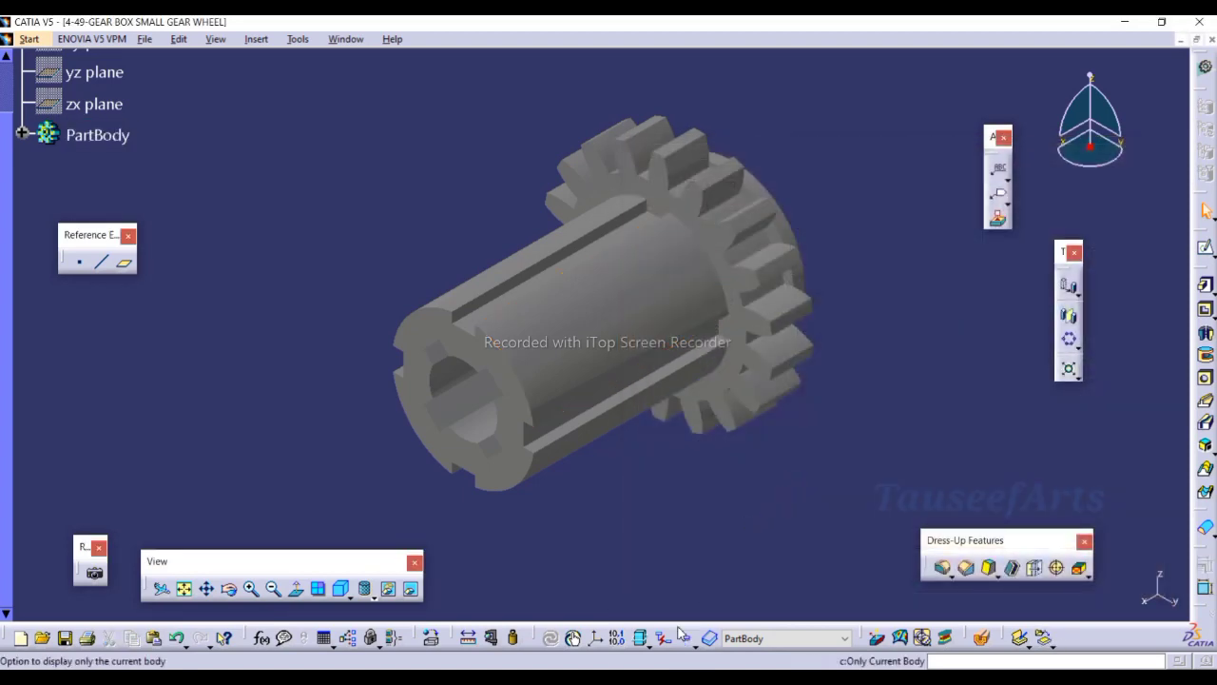
- Put the gear on a grey ground scene with two-light default lighting, repositioning the lights to brighten it
left_click(94, 573)
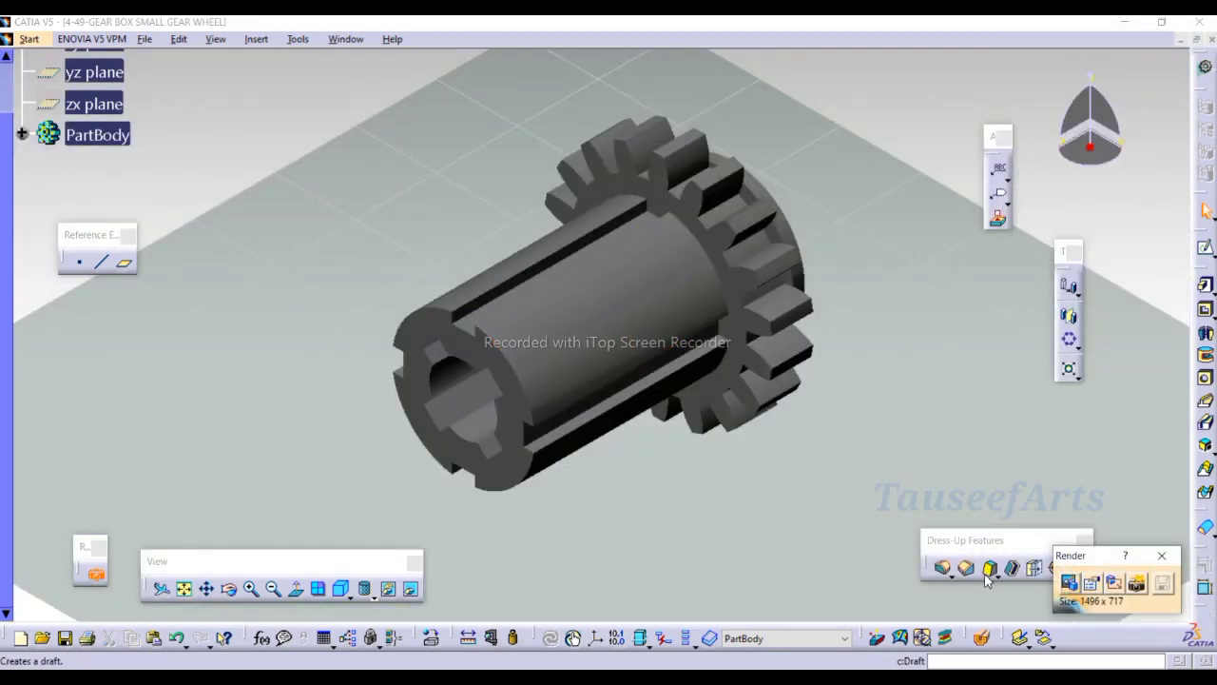
left_click(1069, 582)
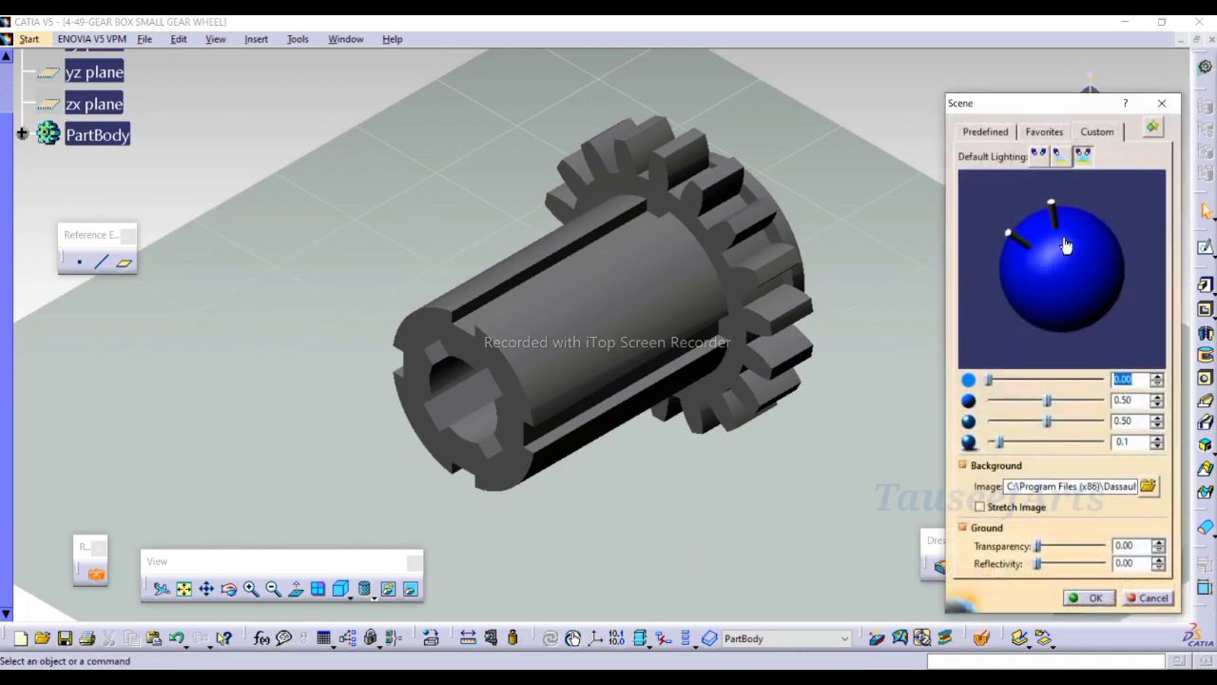
left_click(1061, 155)
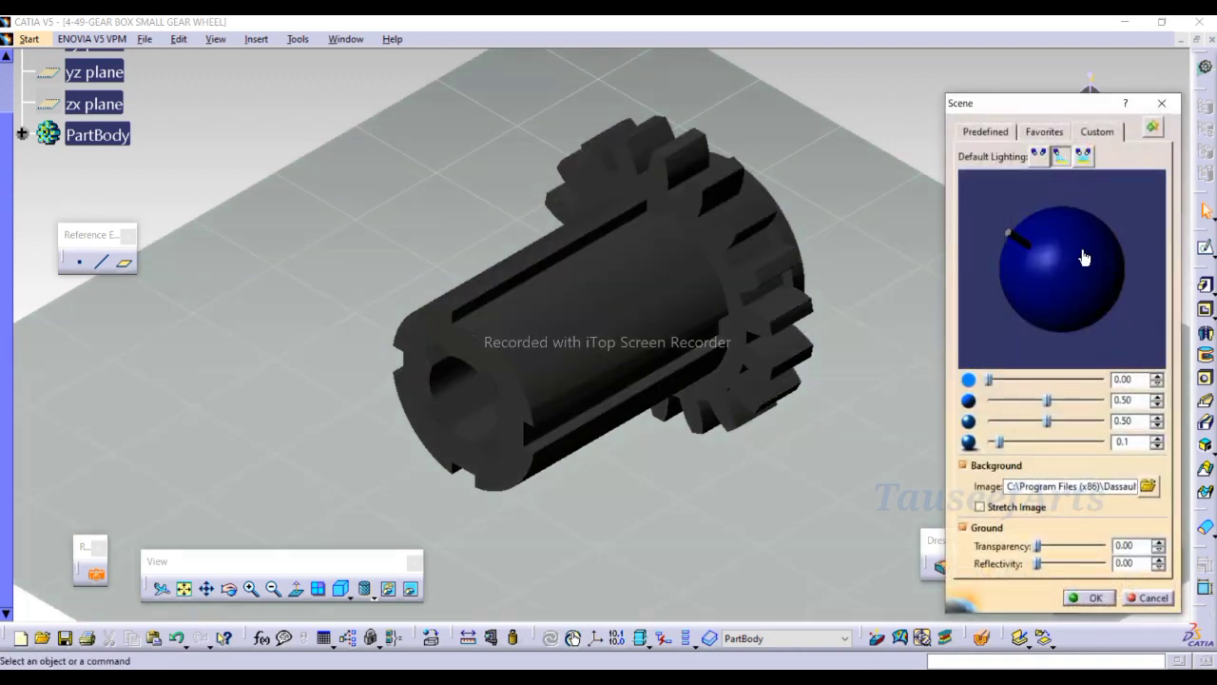
left_click_drag(1020, 249, 1062, 257)
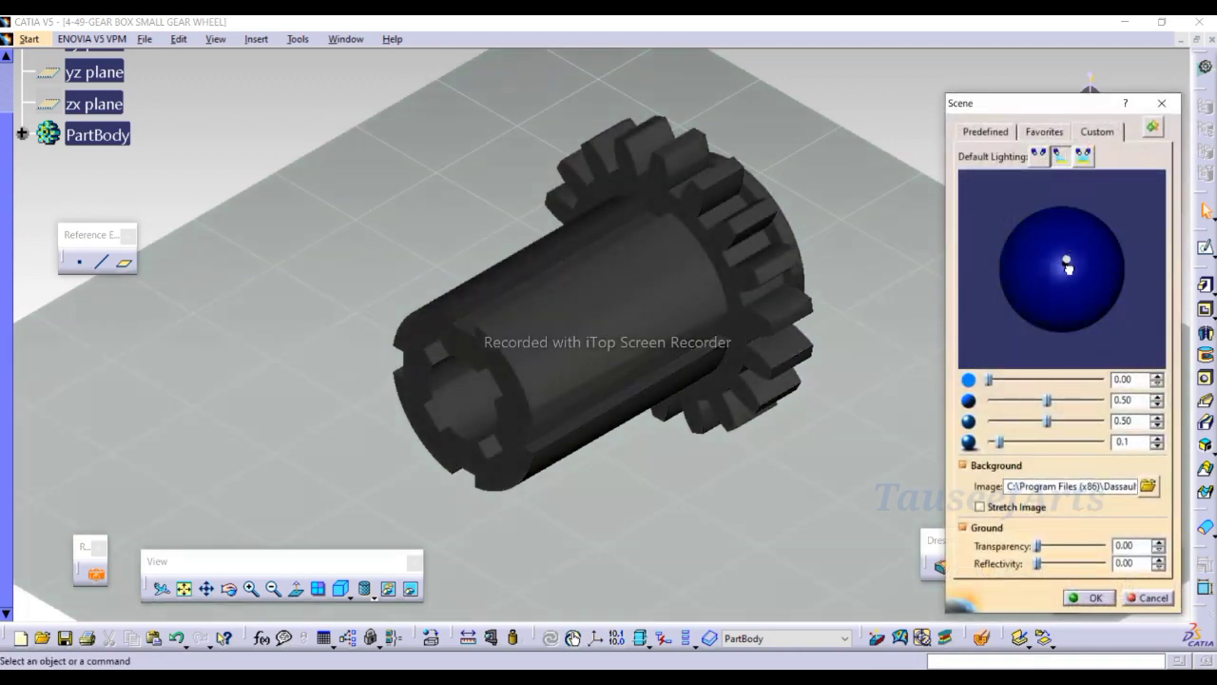
left_click(1083, 156)
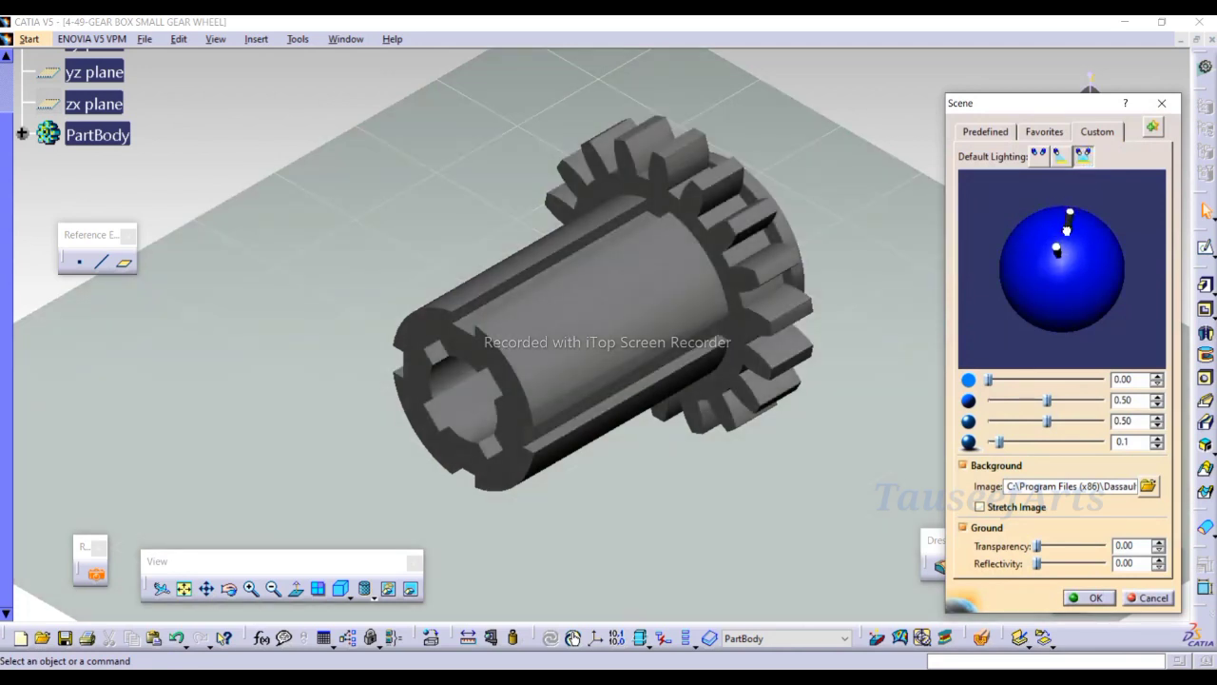
mouse_move(1055, 225)
left_mouse_down()
mouse_move(1039, 254)
mouse_move(1094, 233)
mouse_move(1083, 247)
left_mouse_up()
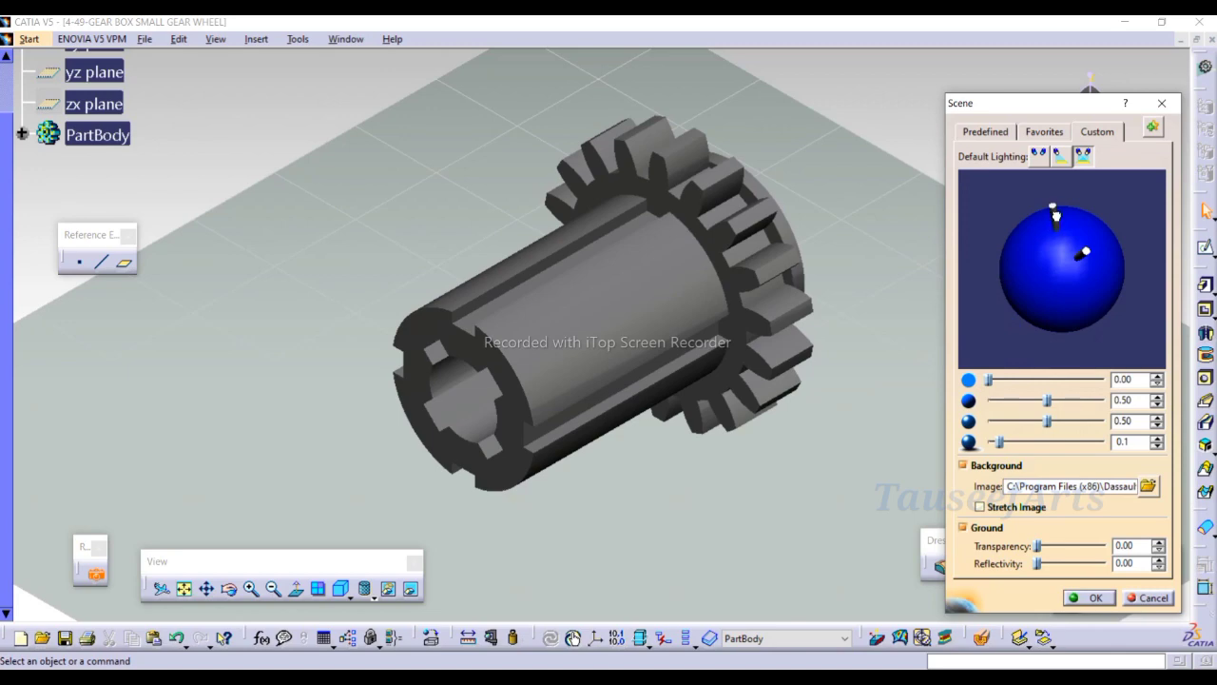
left_click_drag(1055, 215, 1056, 224)
left_click(1093, 597)
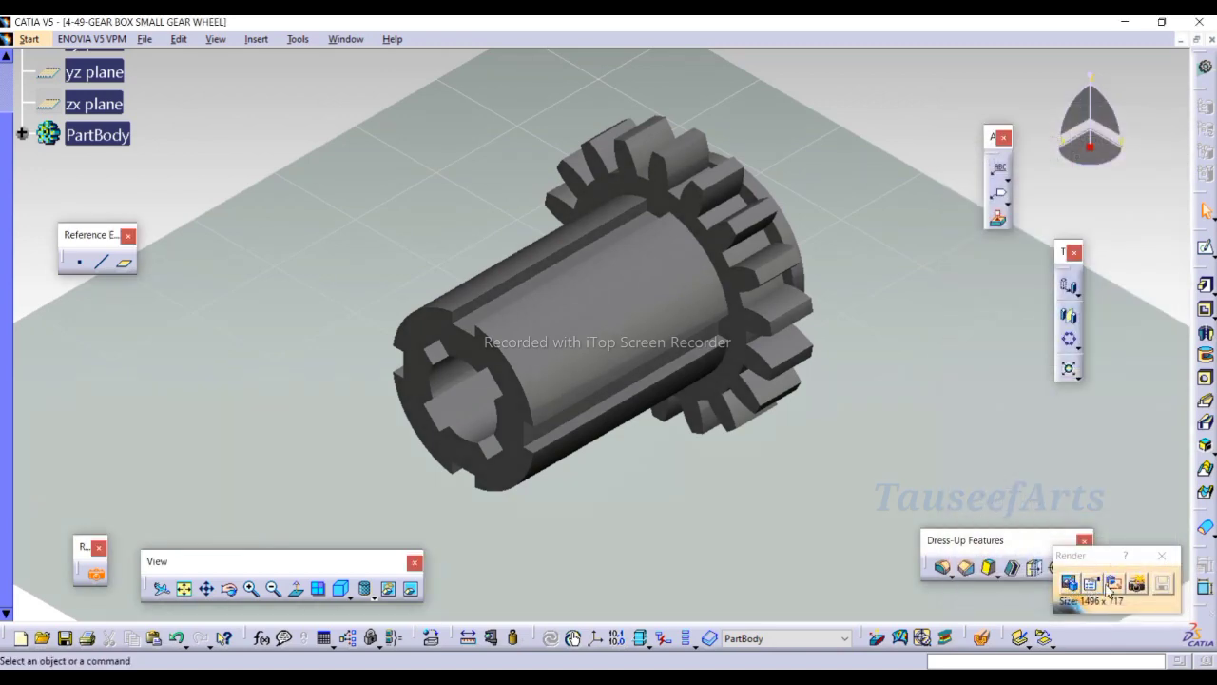
- Keep rendering quality at High at screen resolution and render the current viewpoint
left_click(1091, 584)
left_click(1046, 519)
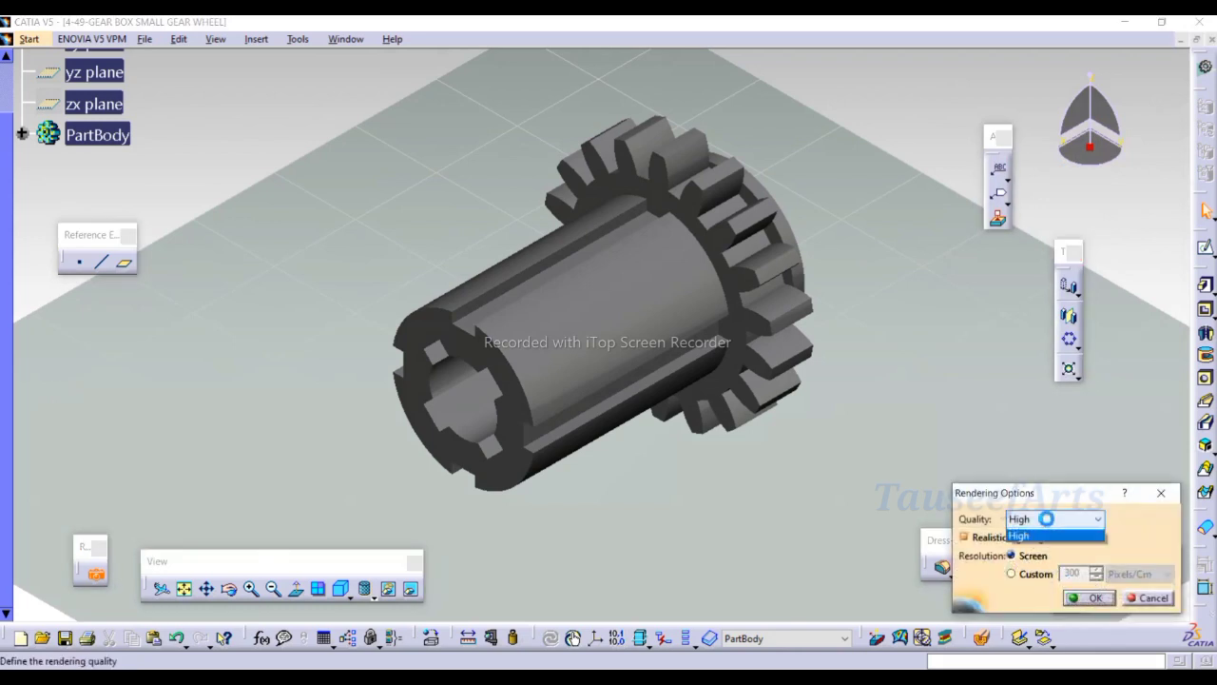
left_click(1050, 528)
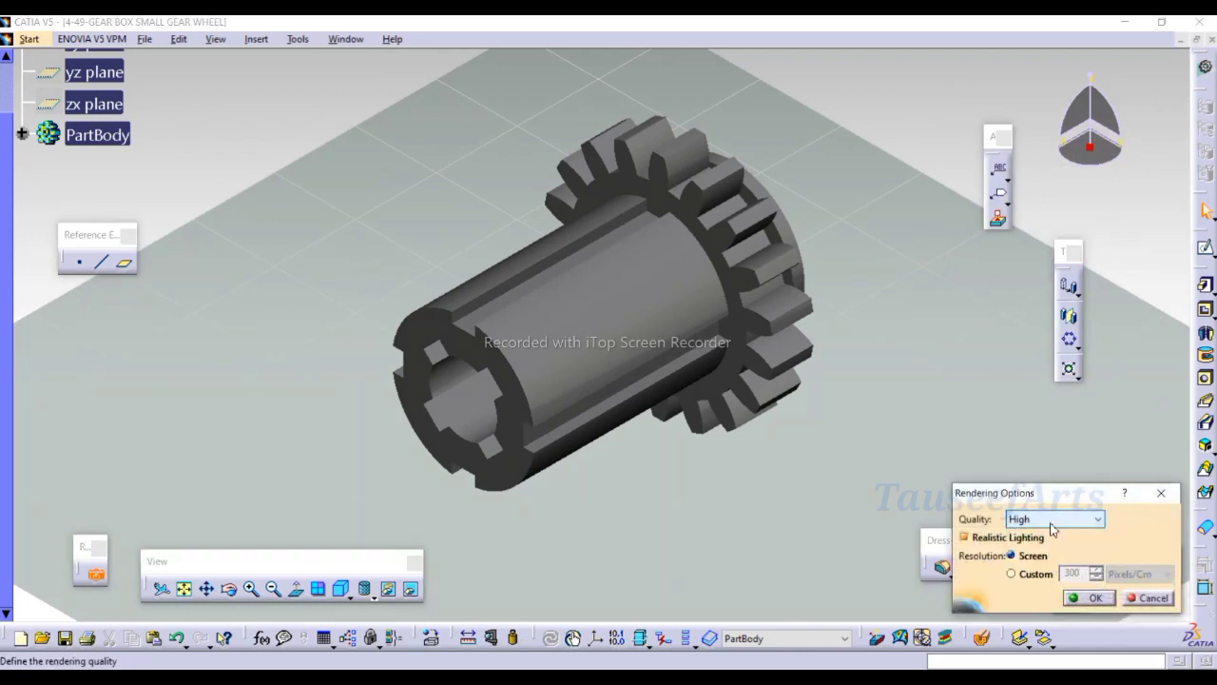
left_click(1090, 597)
left_click(1139, 585)
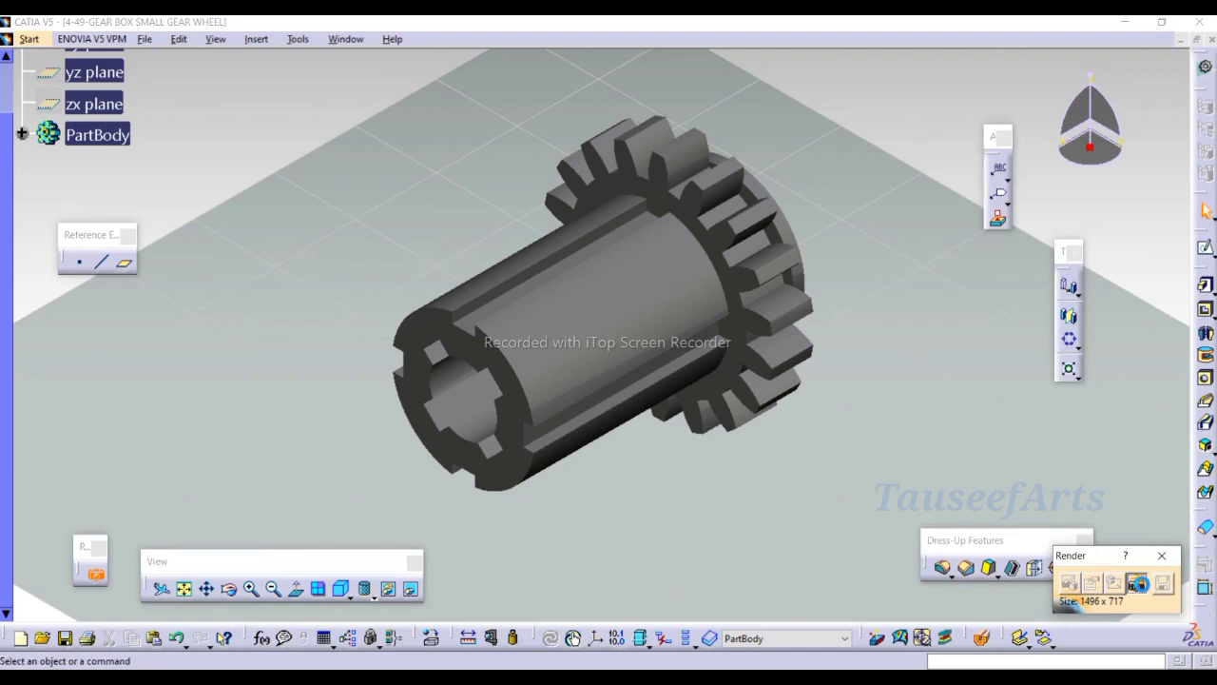